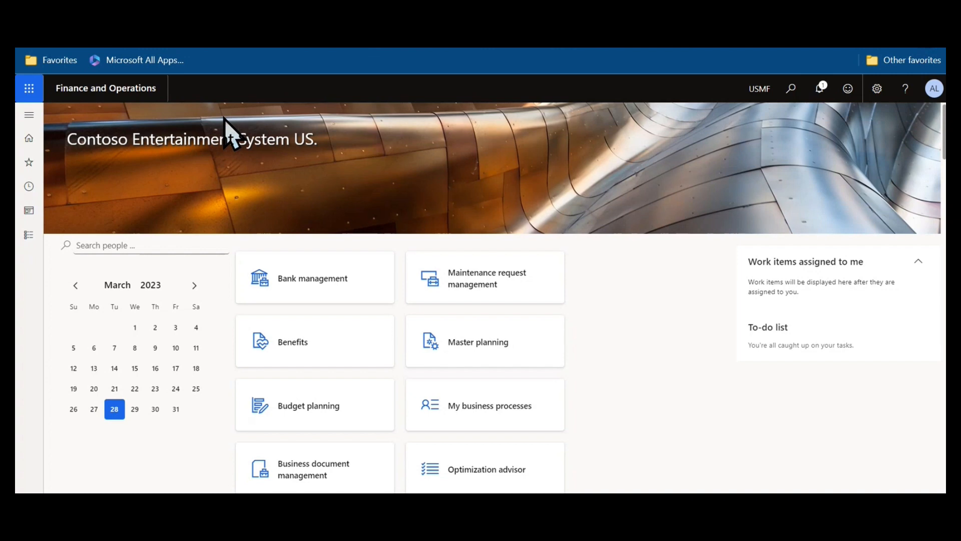
Launch the Job card terminal from Production control > Manufacturing execution.
click(29, 114)
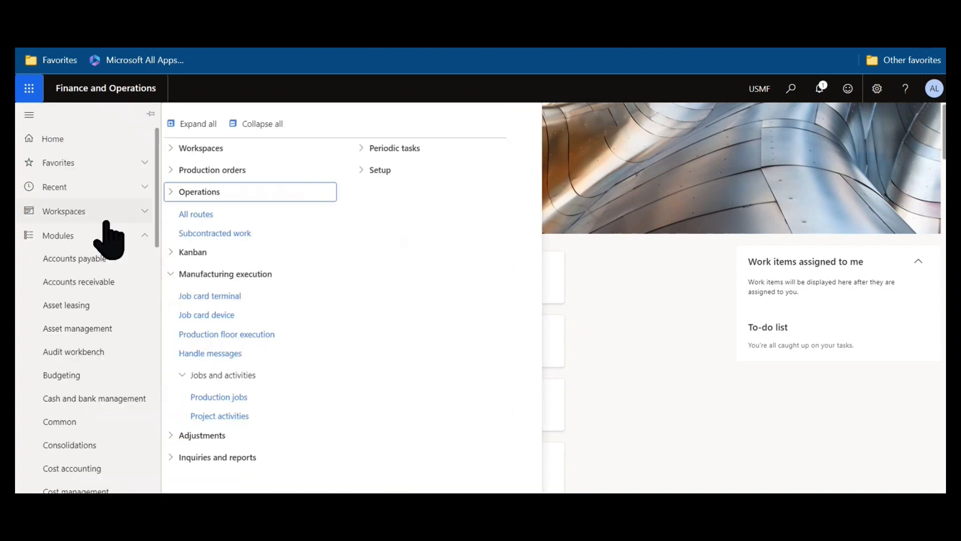
click(194, 276)
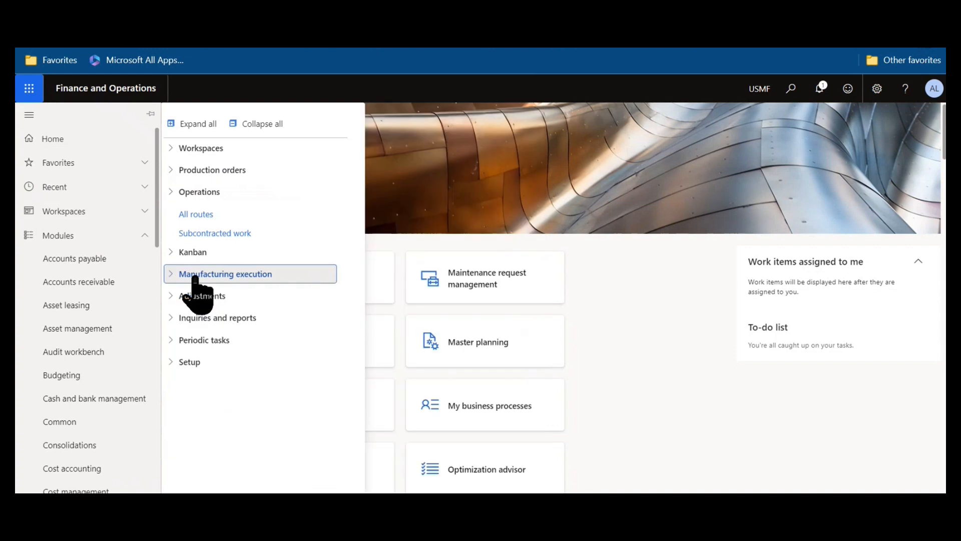
click(195, 275)
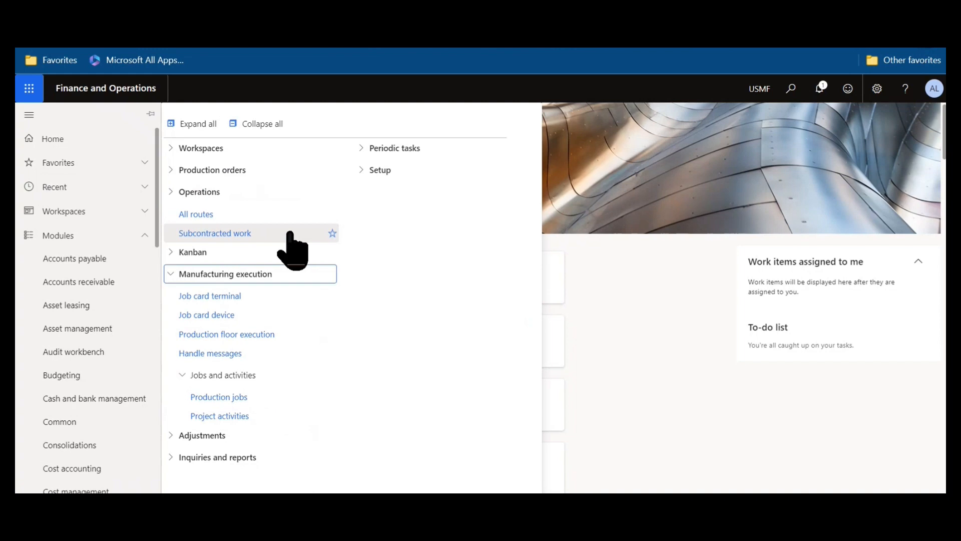
click(258, 297)
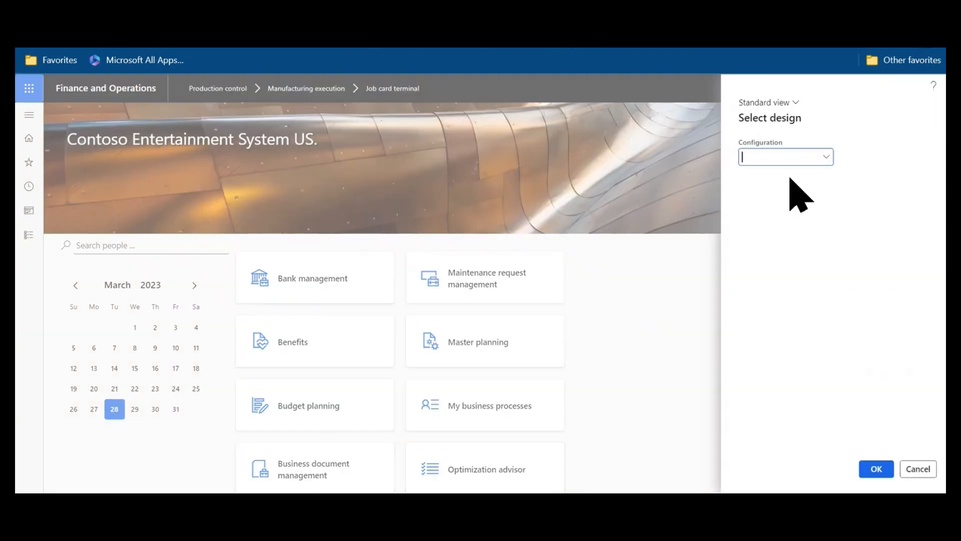
Choose the Default design configuration and open the terminal for production unit 120.
click(827, 157)
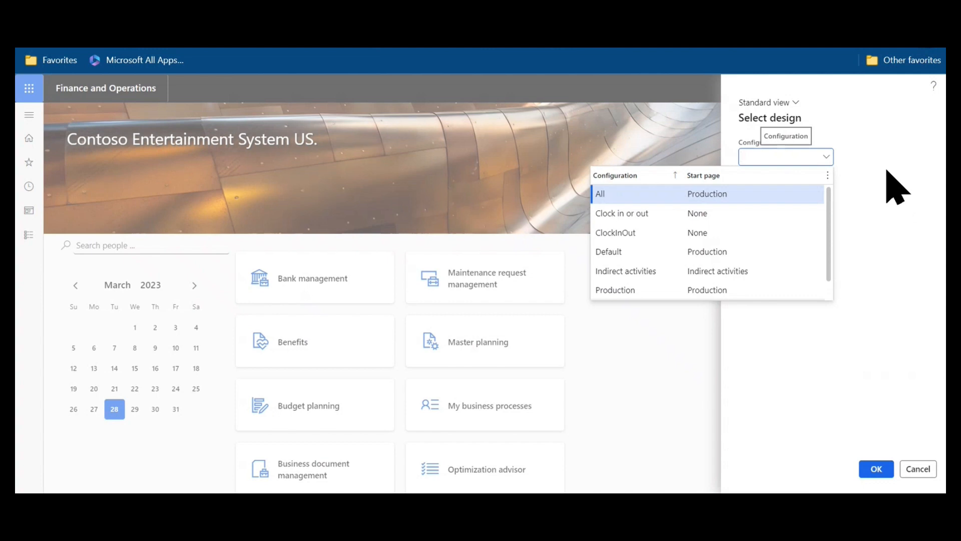
click(756, 257)
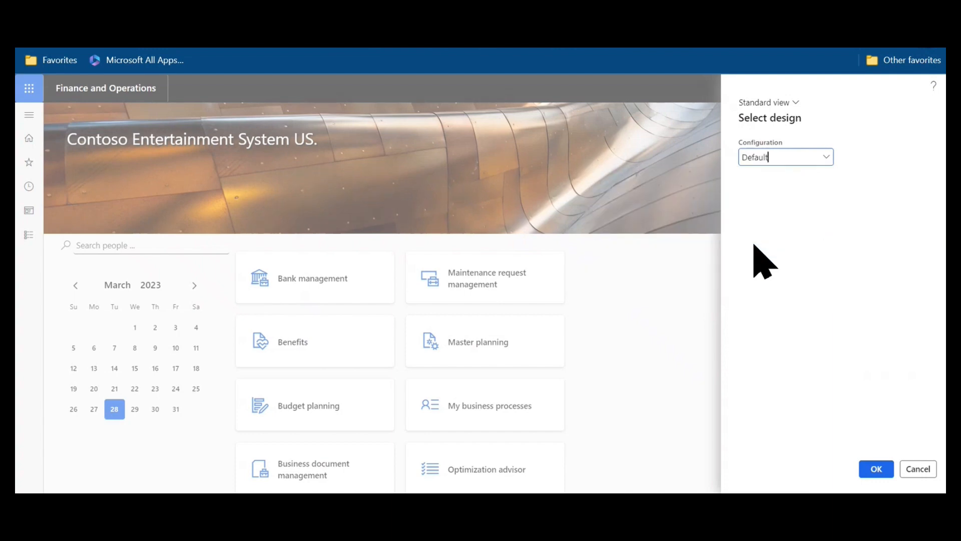
click(874, 471)
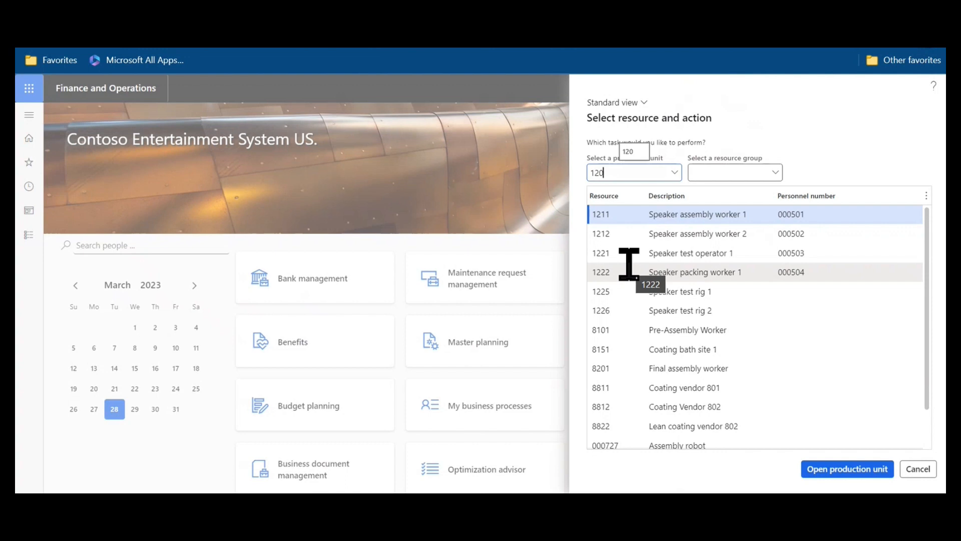
click(872, 470)
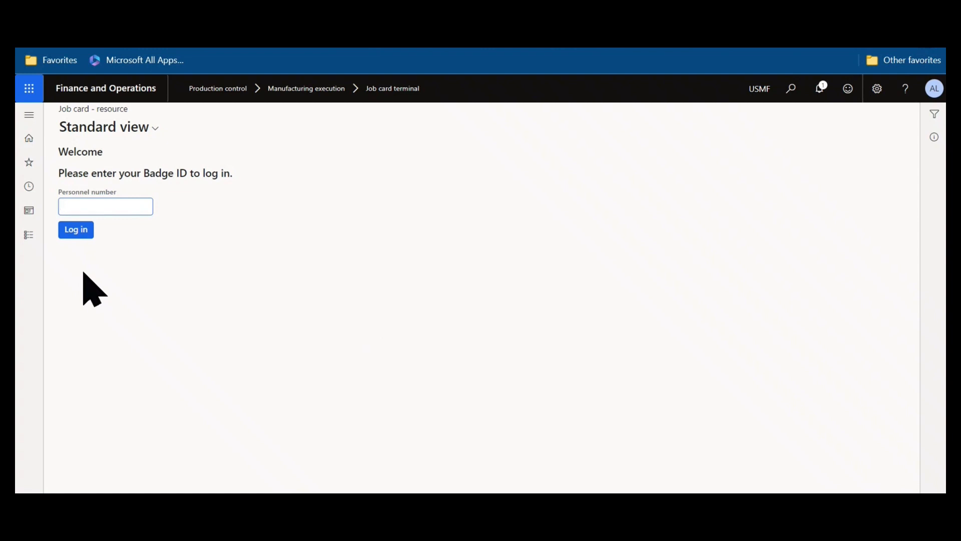
Enter the worker's badge ID in Personnel number to log in and see resource 1225's jobs.
key(Return)
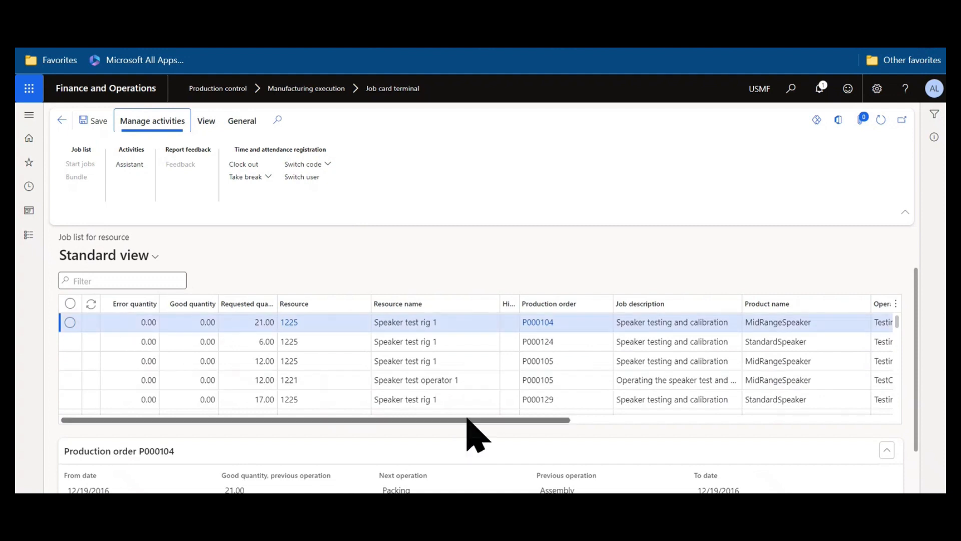
scroll(469, 429, right, 4)
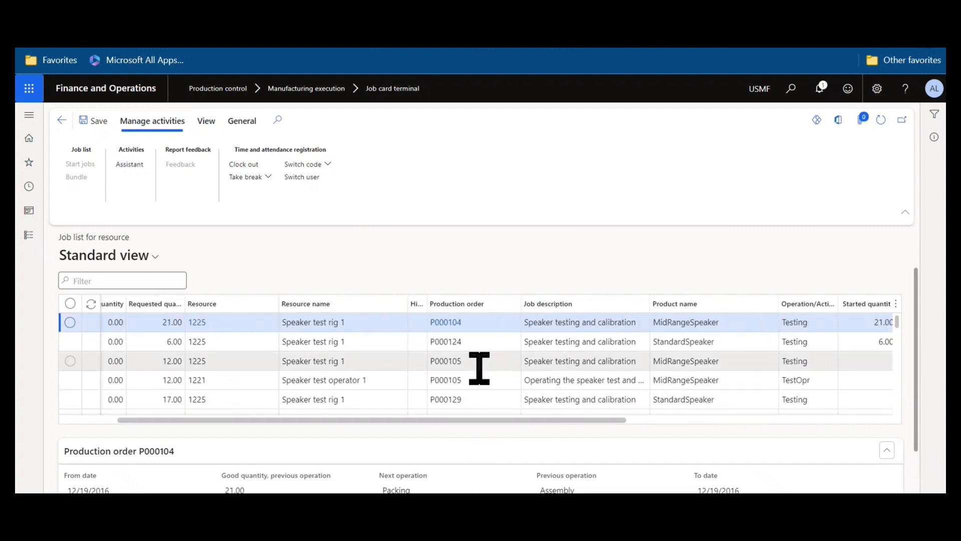
drag(552, 421, 781, 421)
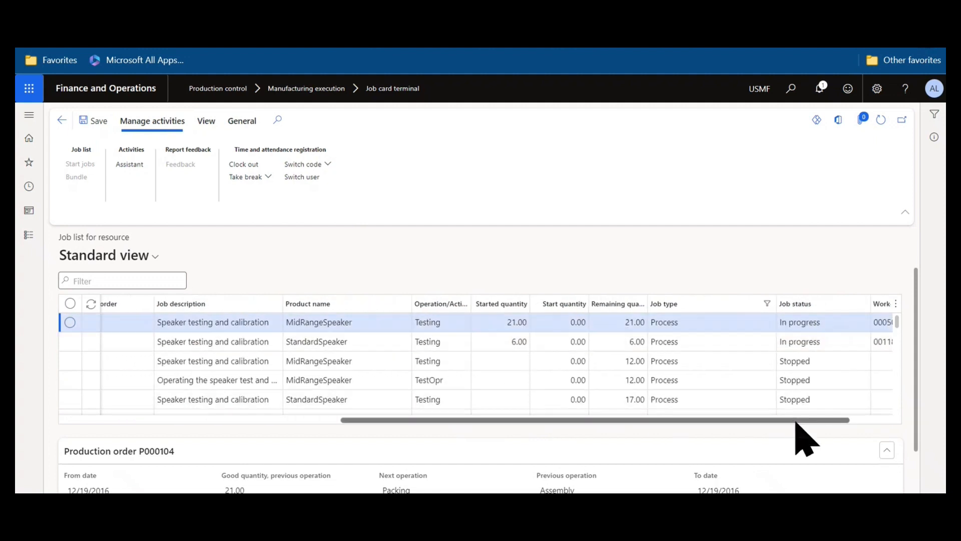
drag(794, 420, 843, 419)
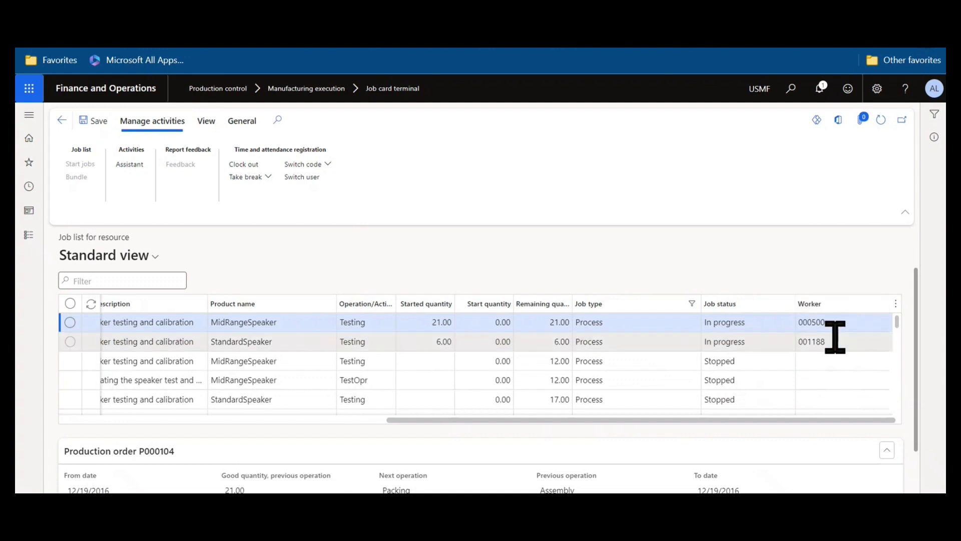
scroll(859, 415, down, 3)
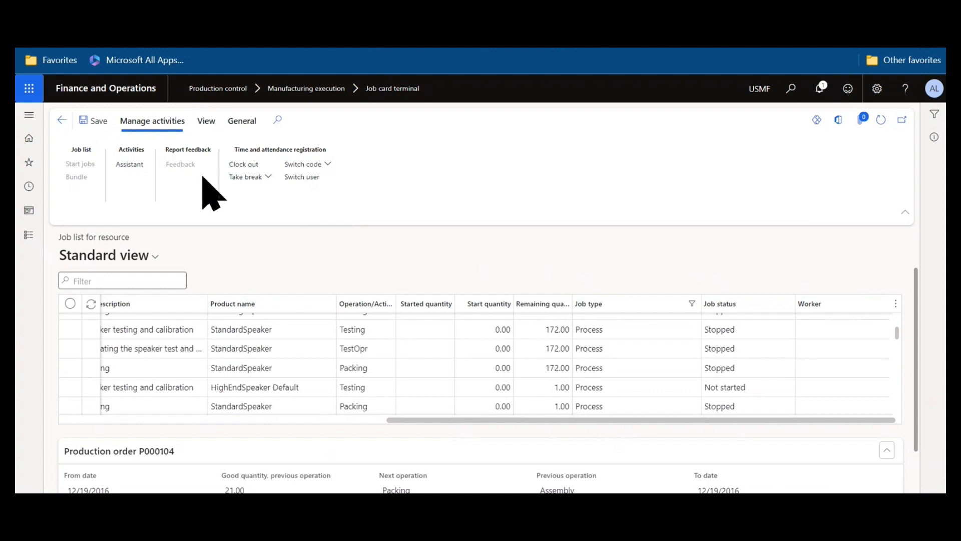
scroll(894, 327, up, 1)
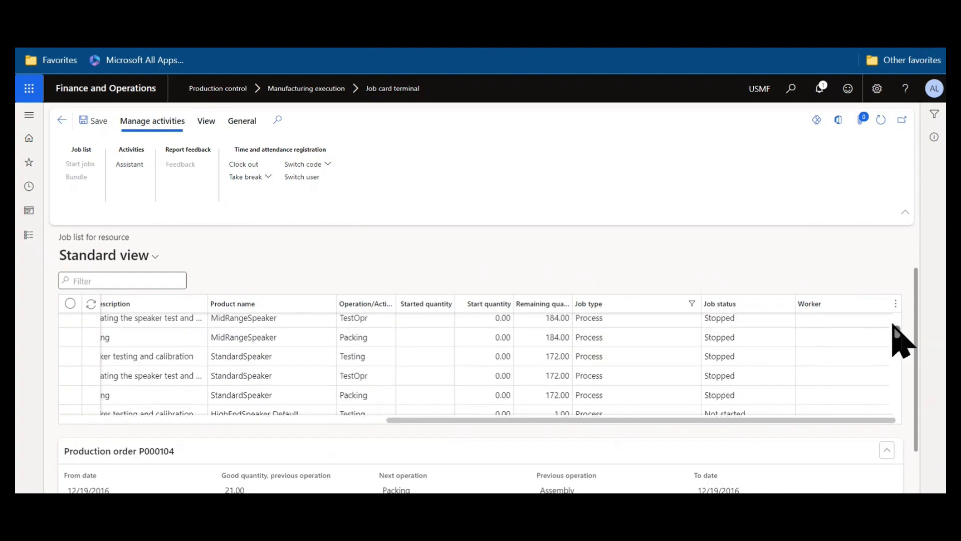
scroll(893, 326, up, 3)
drag(774, 420, 207, 453)
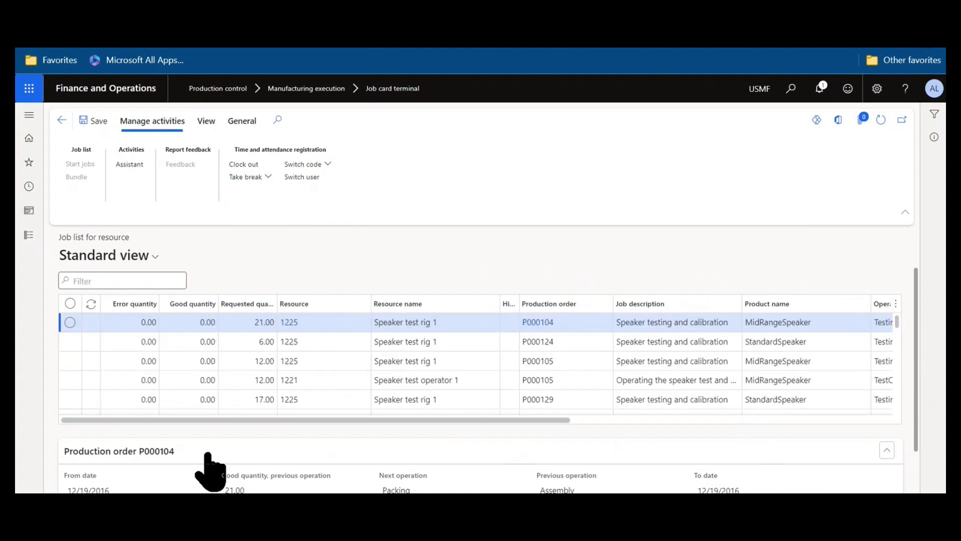
Select the P000105 speaker testing job and enter a start quantity of 12.
click(76, 361)
drag(393, 421, 644, 440)
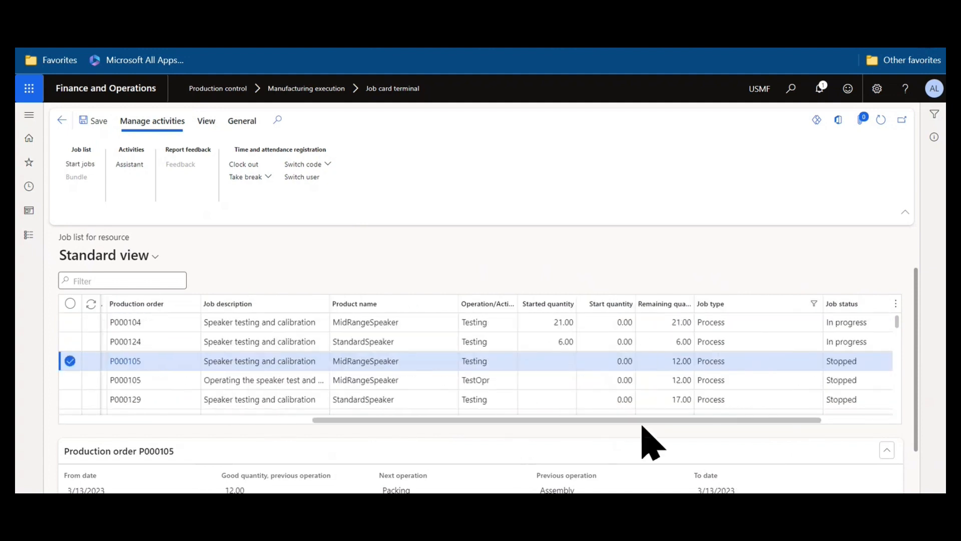
click(606, 361)
text(12)
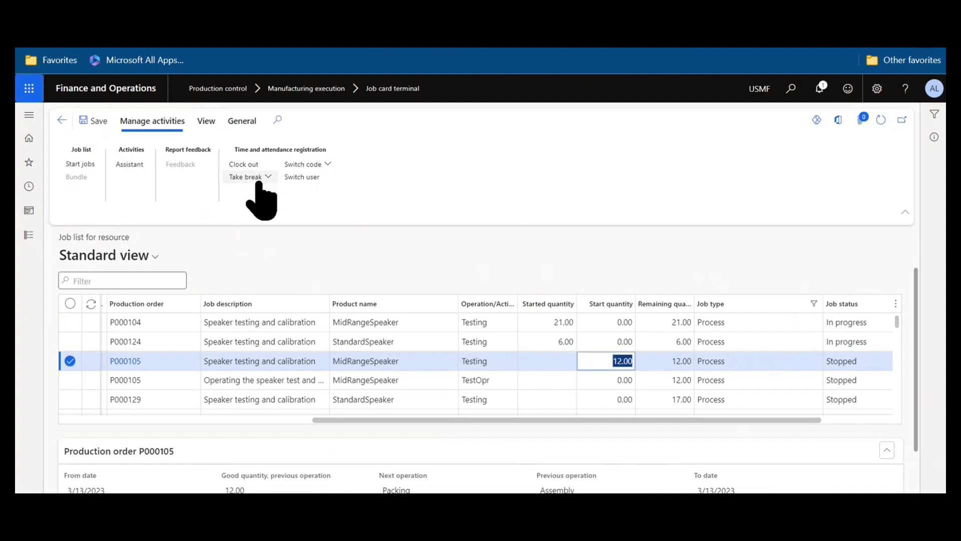
Check the View tab options, then return to Manage activities.
click(206, 121)
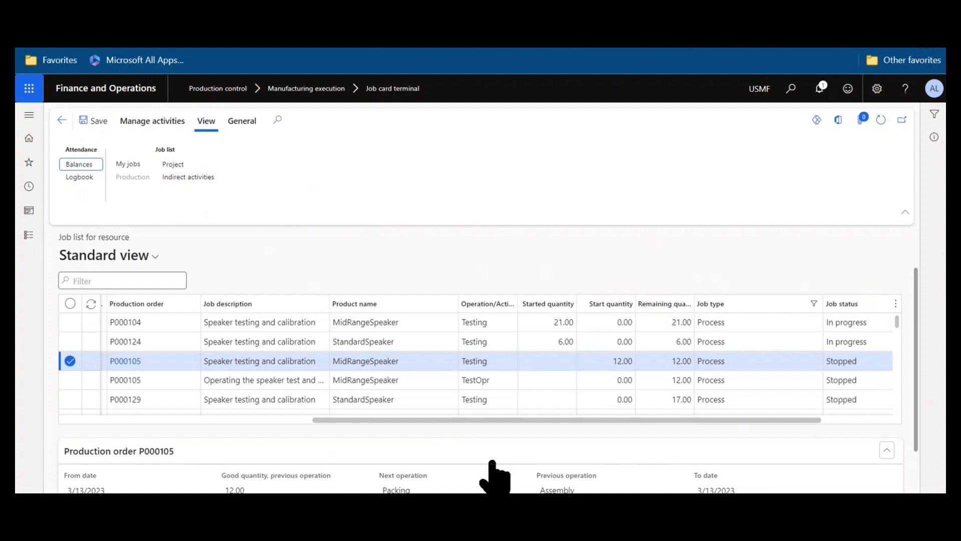
drag(494, 423, 75, 443)
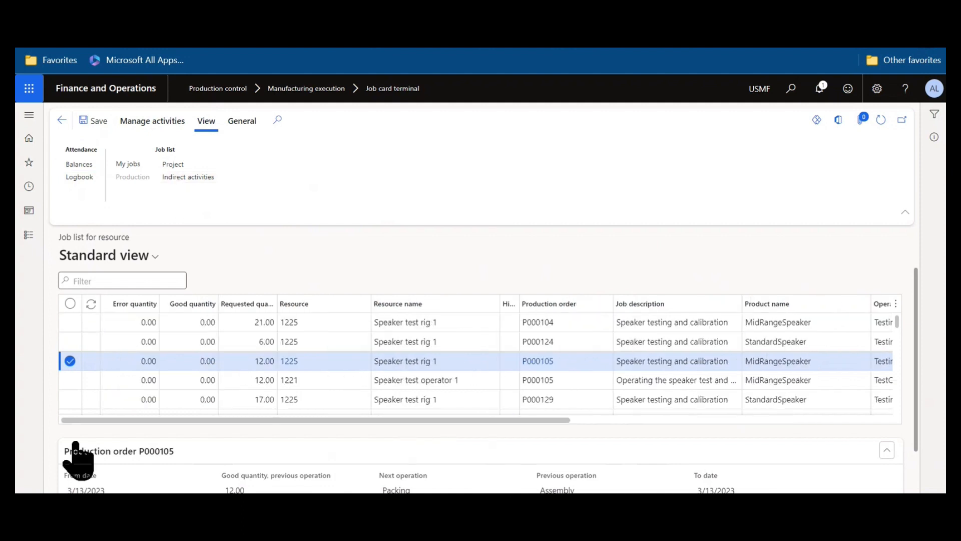
click(167, 126)
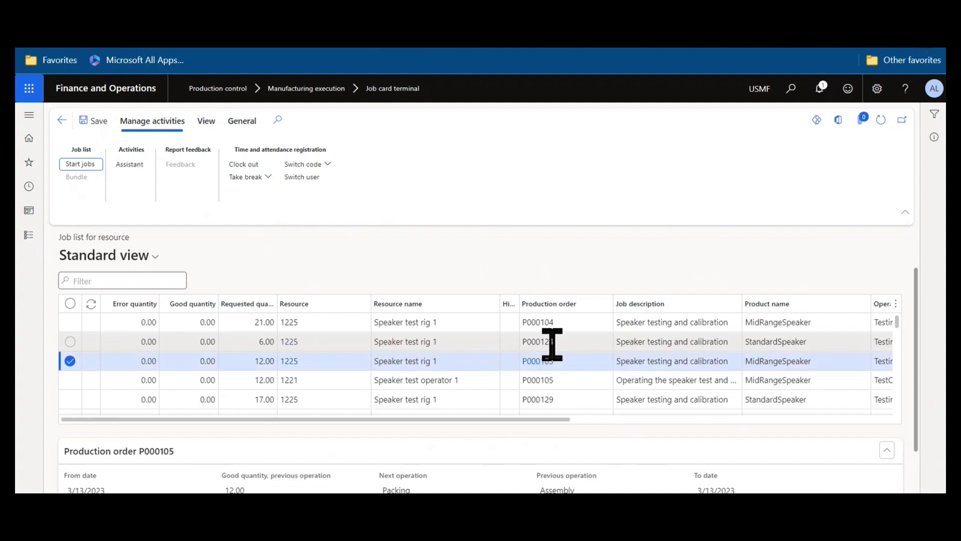
mouse_move(554, 345)
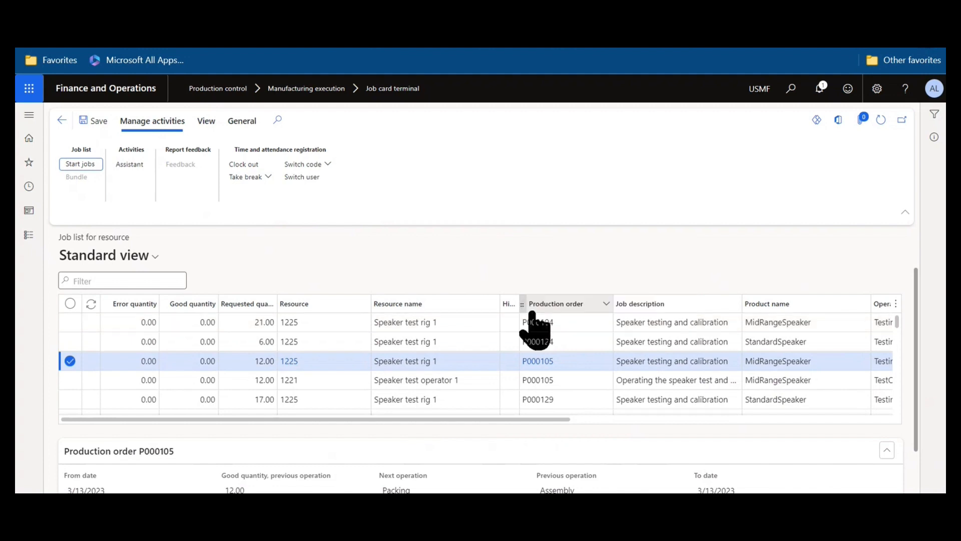
Go from Home through Time and attendance setup to Configure job card terminals.
click(29, 137)
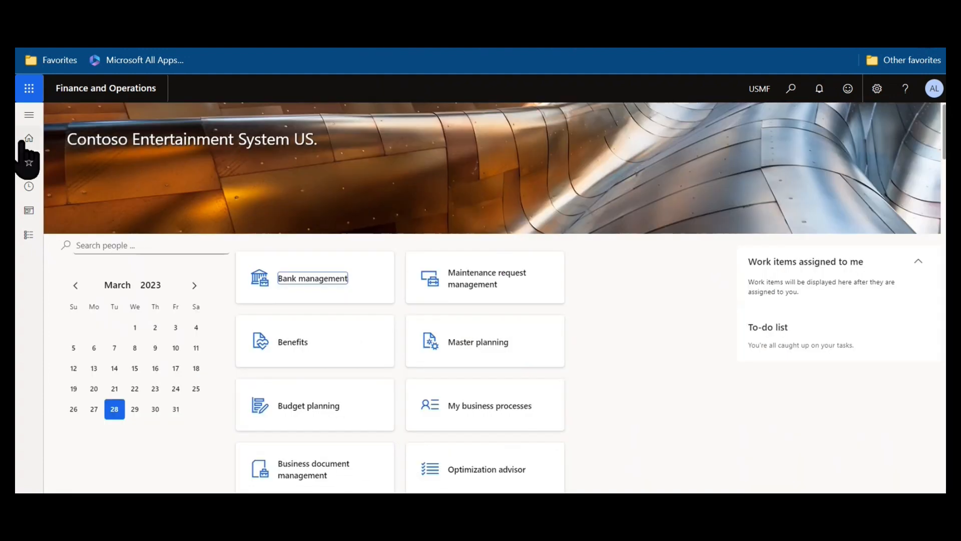
click(30, 114)
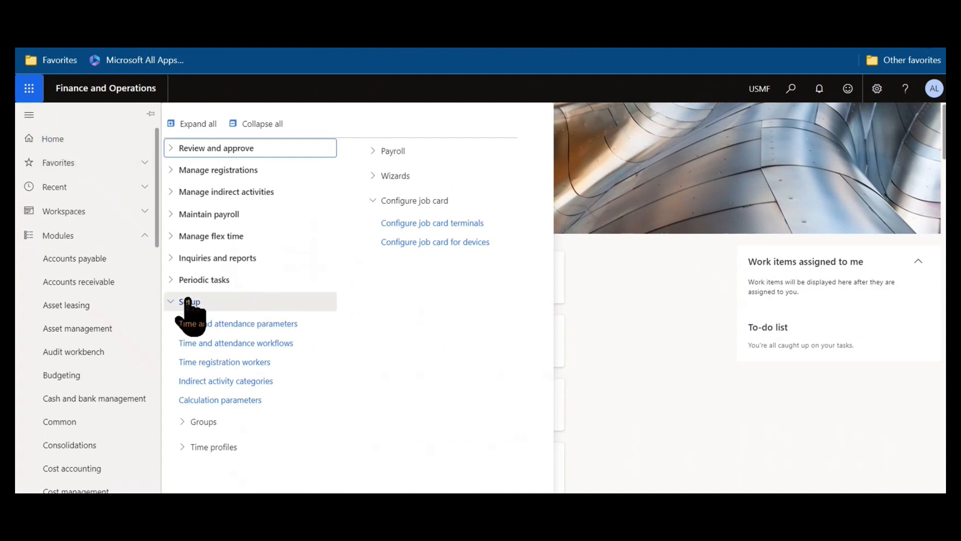
click(435, 224)
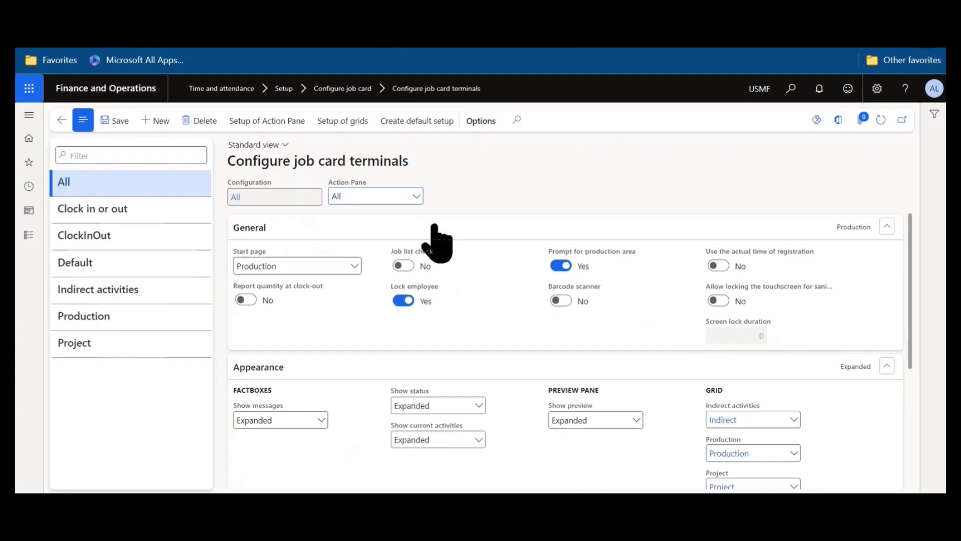
Select the Default configuration, review its General toggles and open the Start page choices.
click(133, 256)
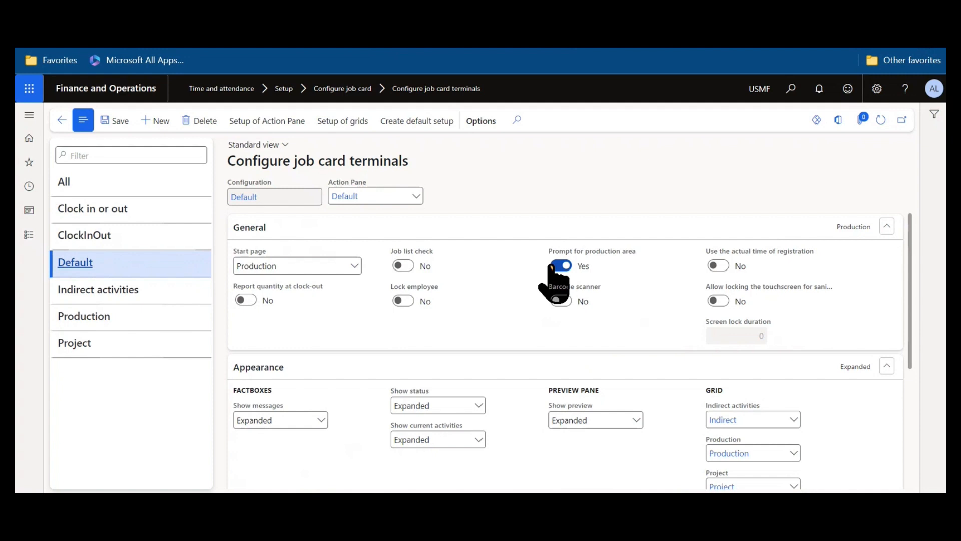
mouse_move(434, 287)
click(356, 268)
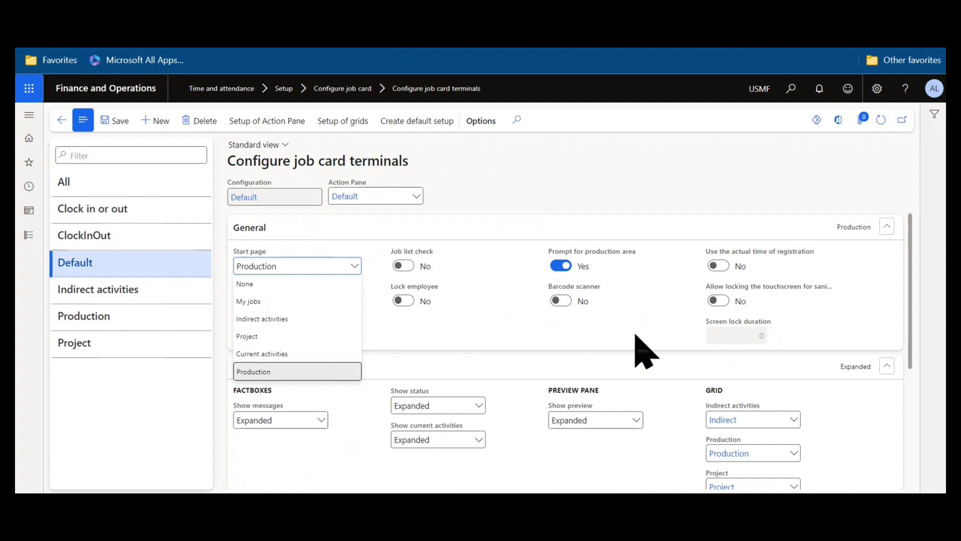
Keep Production as start page and leave Messages, Status and Preview pane set to Expanded.
click(599, 202)
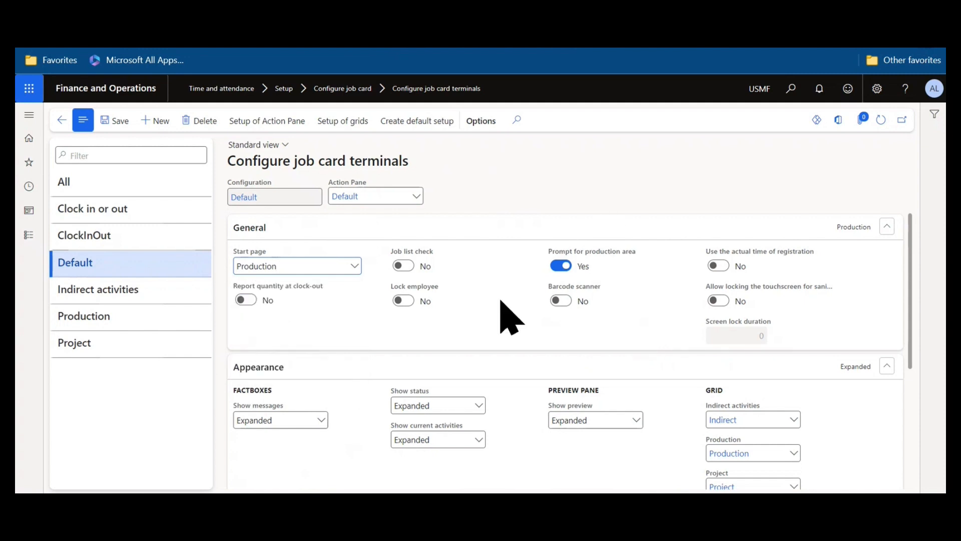
scroll(511, 318, down, 1)
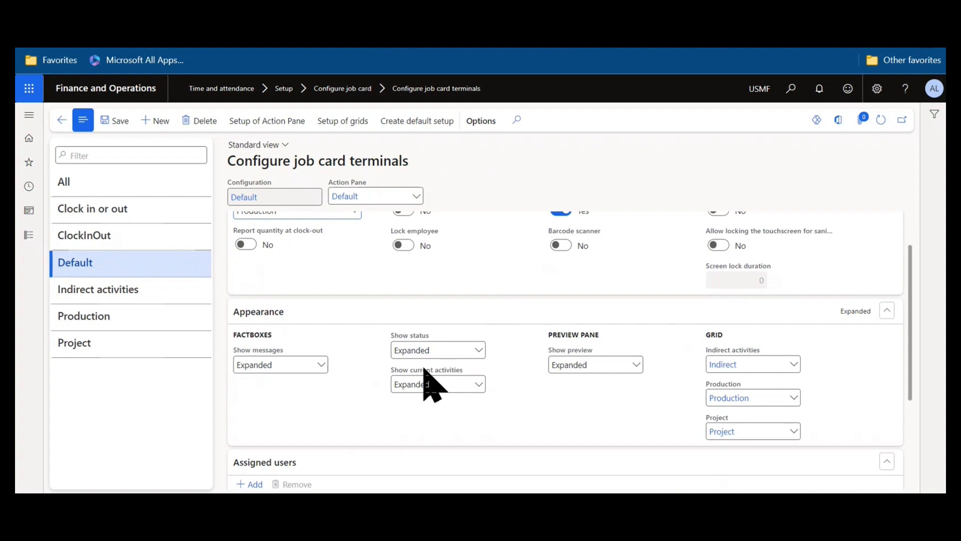
click(321, 367)
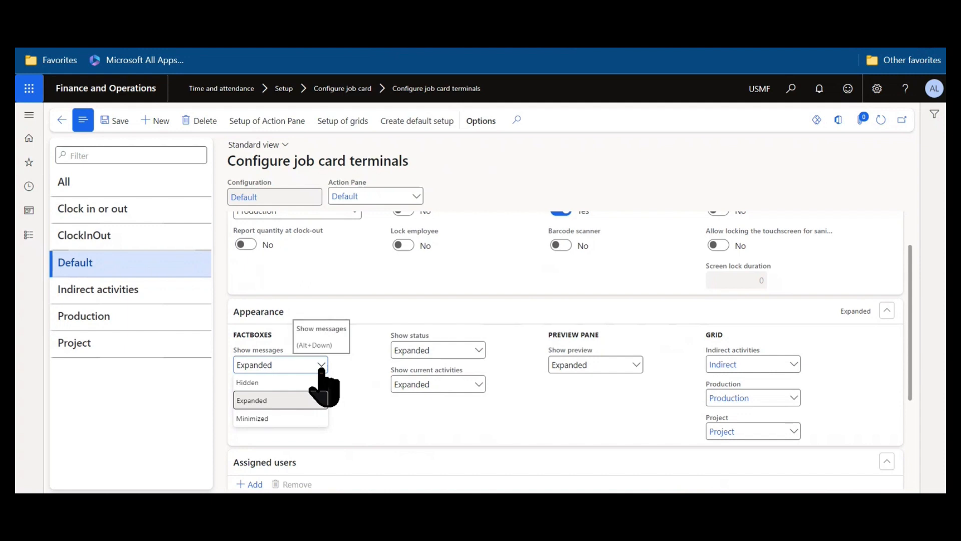
click(412, 430)
click(478, 351)
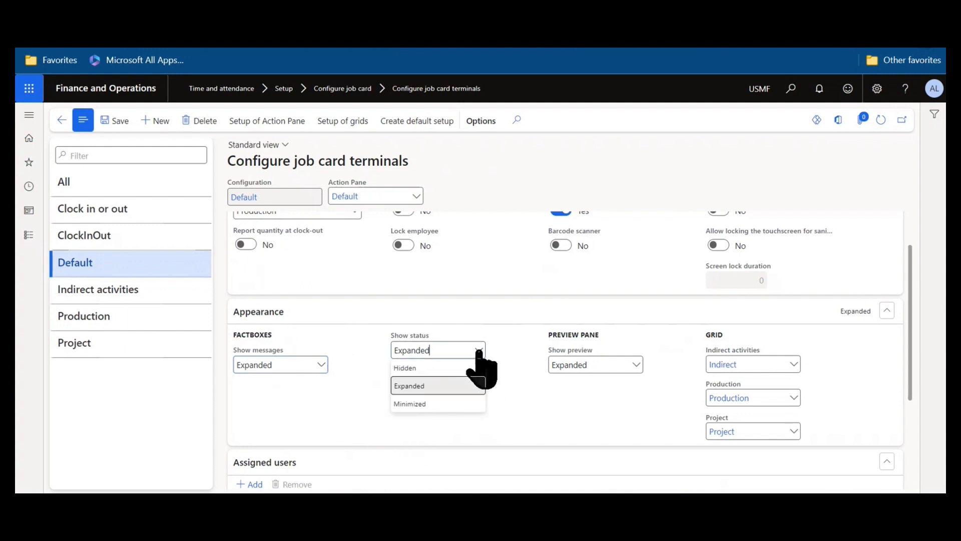
click(478, 351)
click(636, 364)
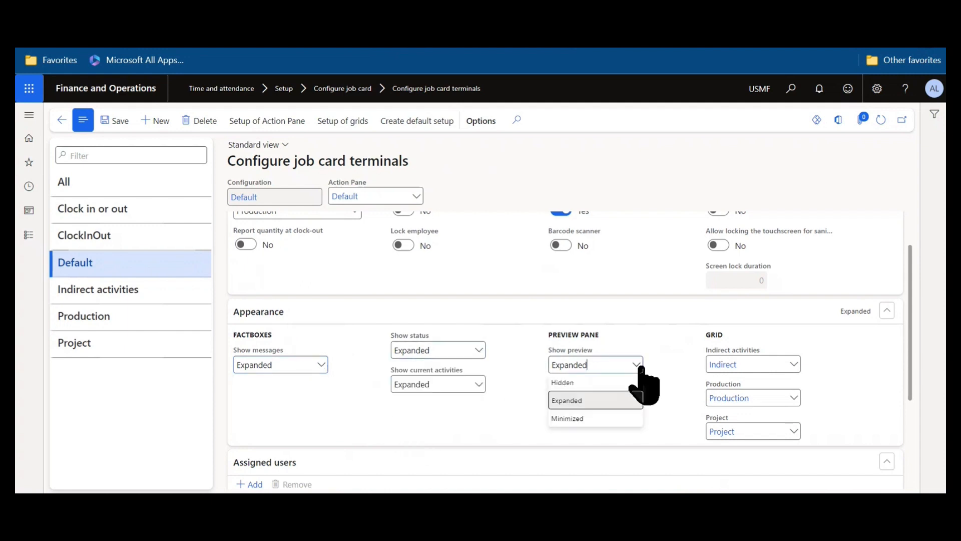
click(639, 367)
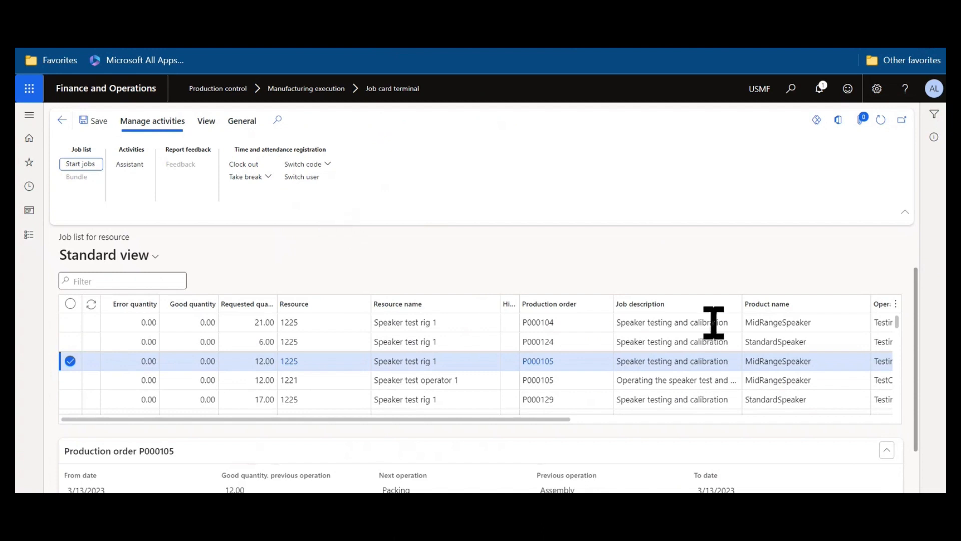
scroll(813, 372, down, 3)
scroll(813, 372, down, 5)
scroll(927, 446, down, 2)
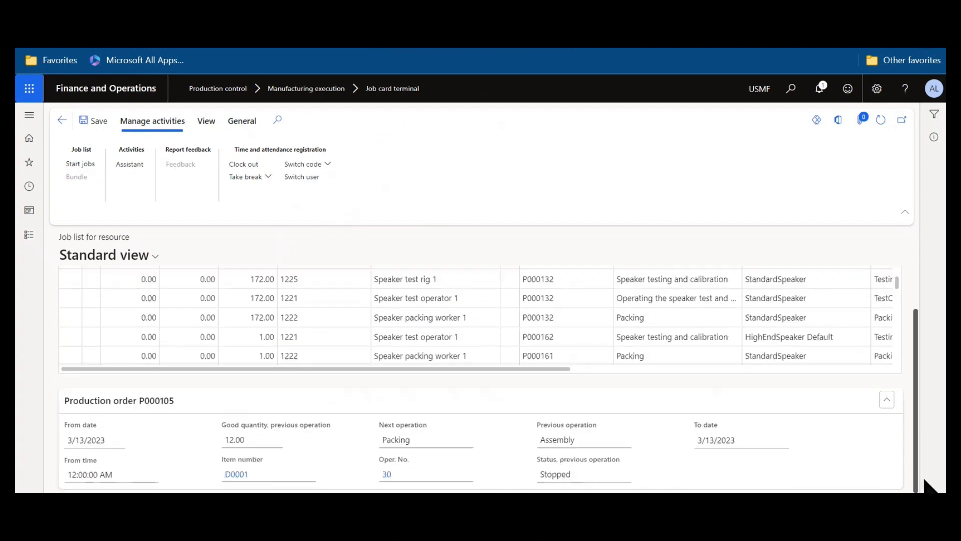
scroll(691, 360, up, 4)
scroll(880, 269, up, 2)
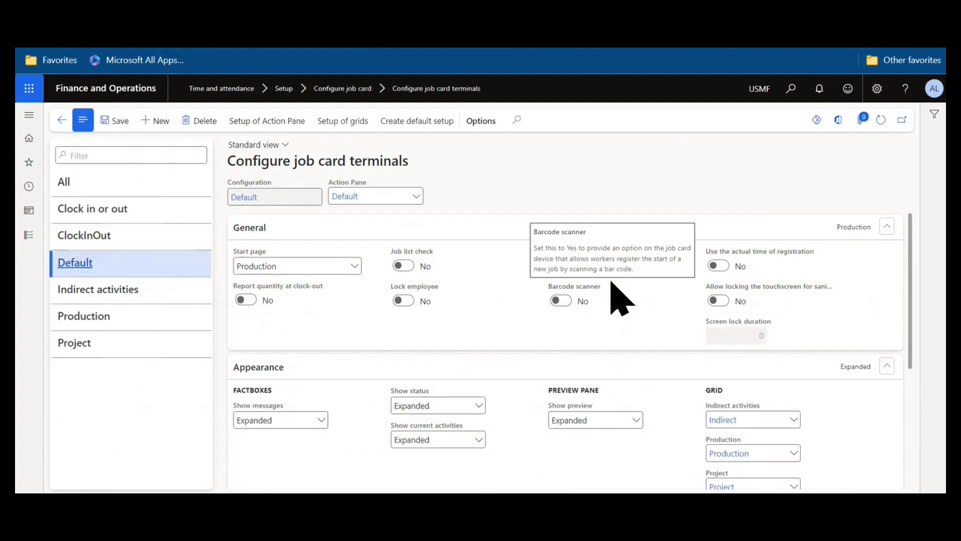
scroll(762, 332, down, 1)
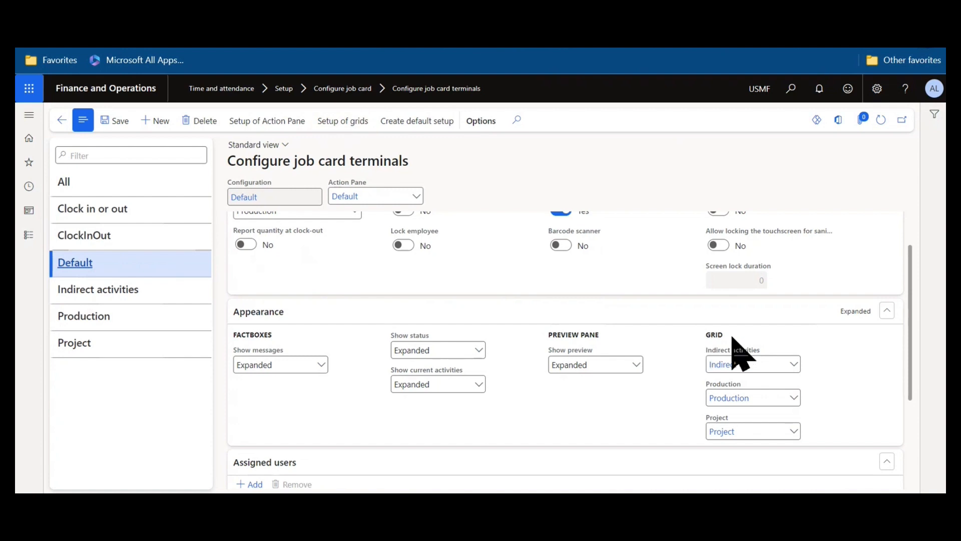
click(792, 368)
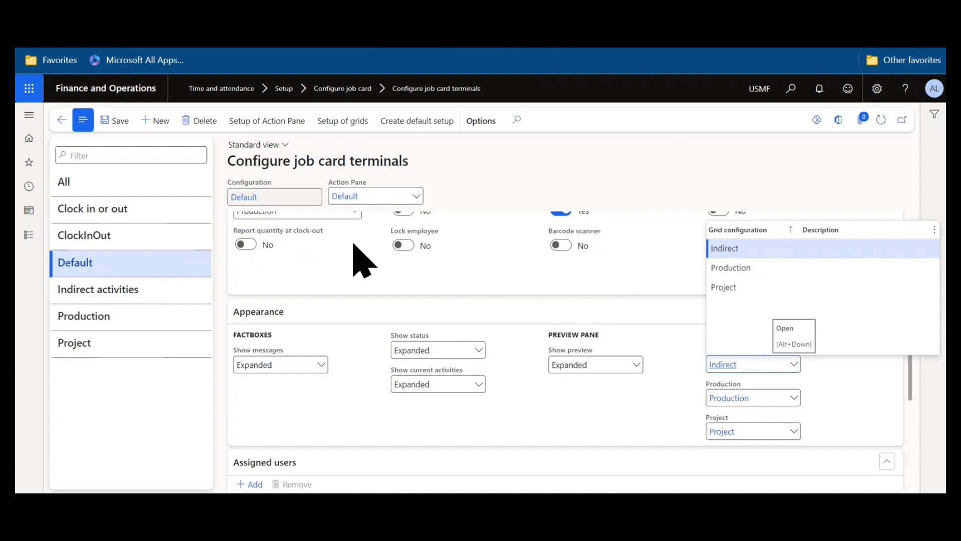
click(867, 428)
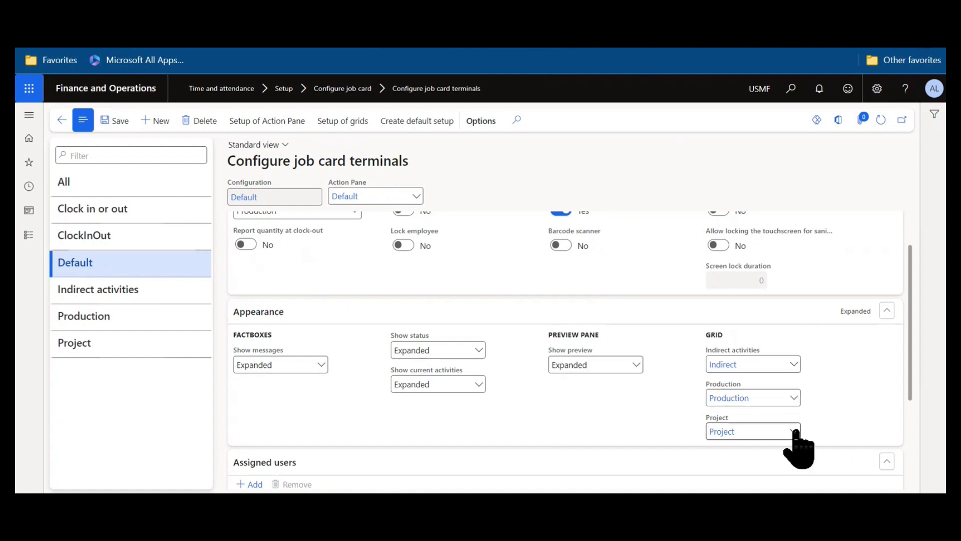
scroll(794, 426, down, 1)
scroll(794, 427, up, 2)
scroll(794, 427, down, 2)
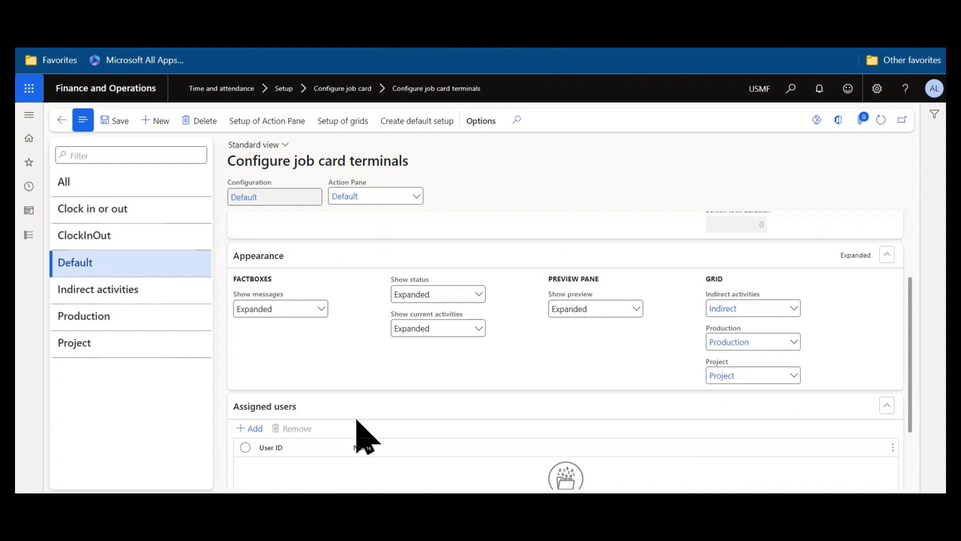
click(150, 315)
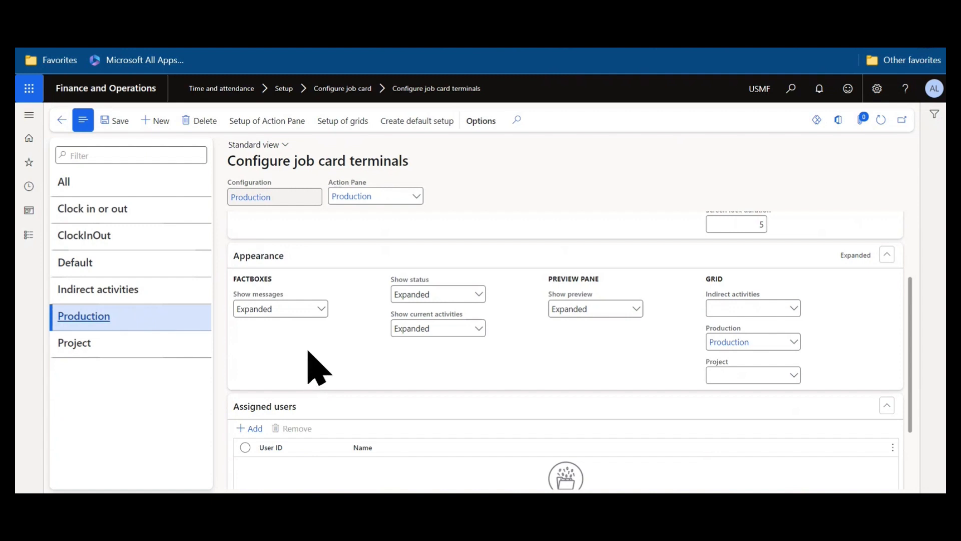
click(200, 183)
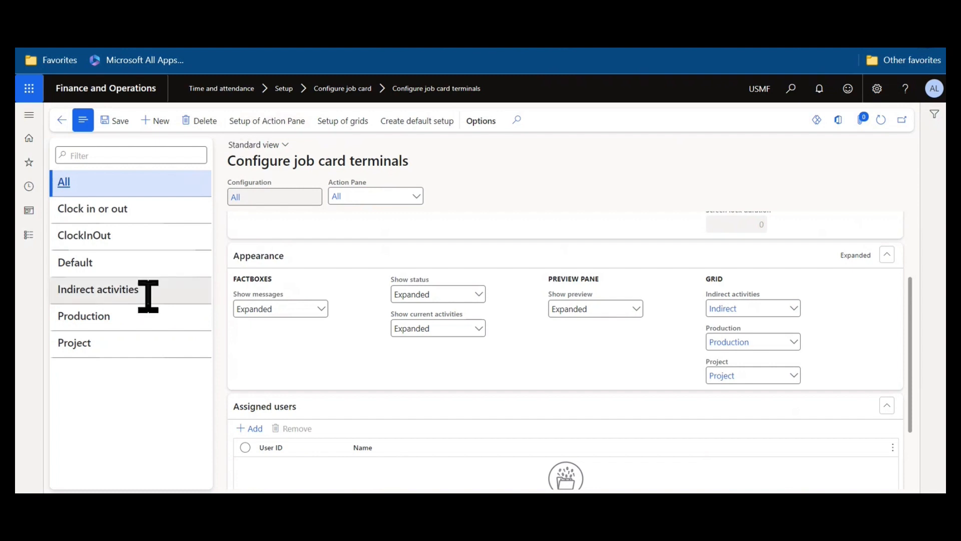
click(137, 269)
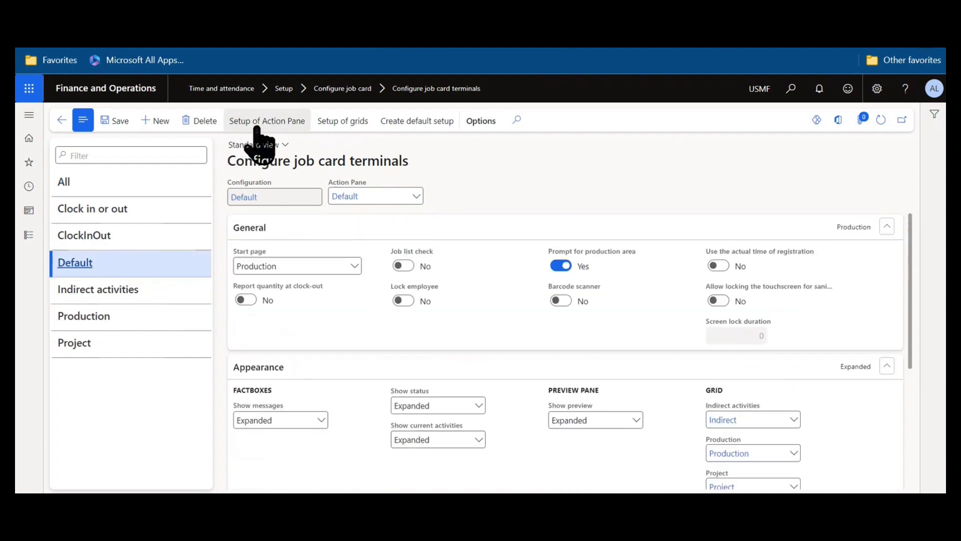
click(301, 121)
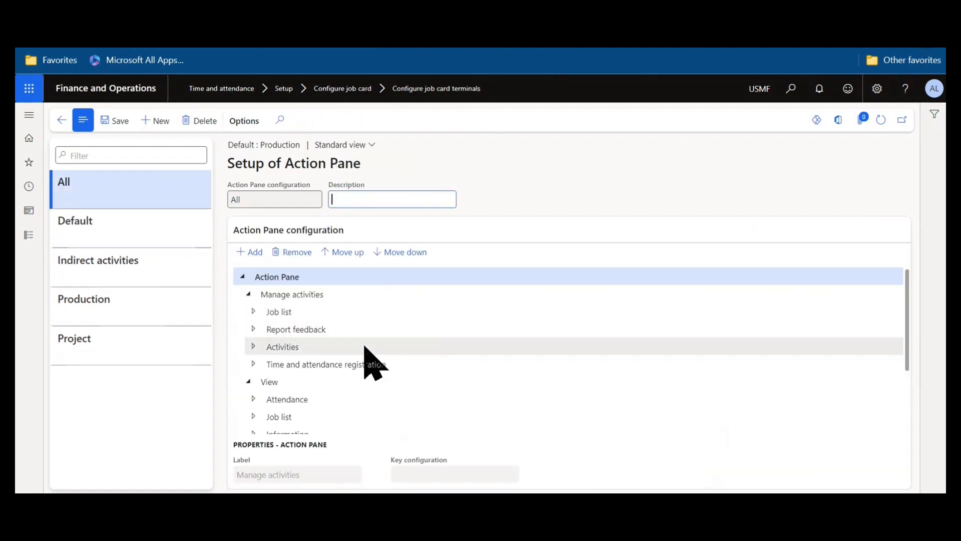
Select the Production action pane, pick Manage activities and expand the Job list group.
click(101, 297)
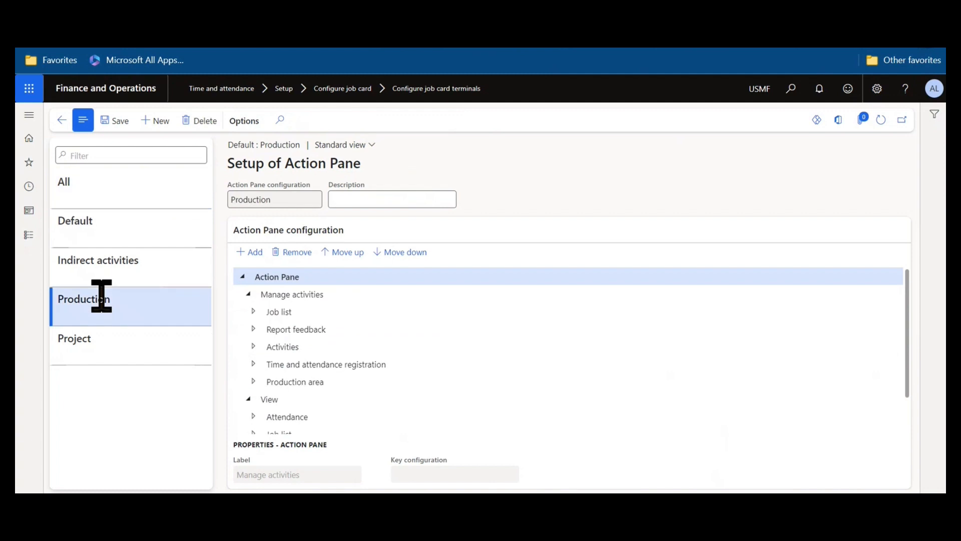
click(289, 295)
click(253, 312)
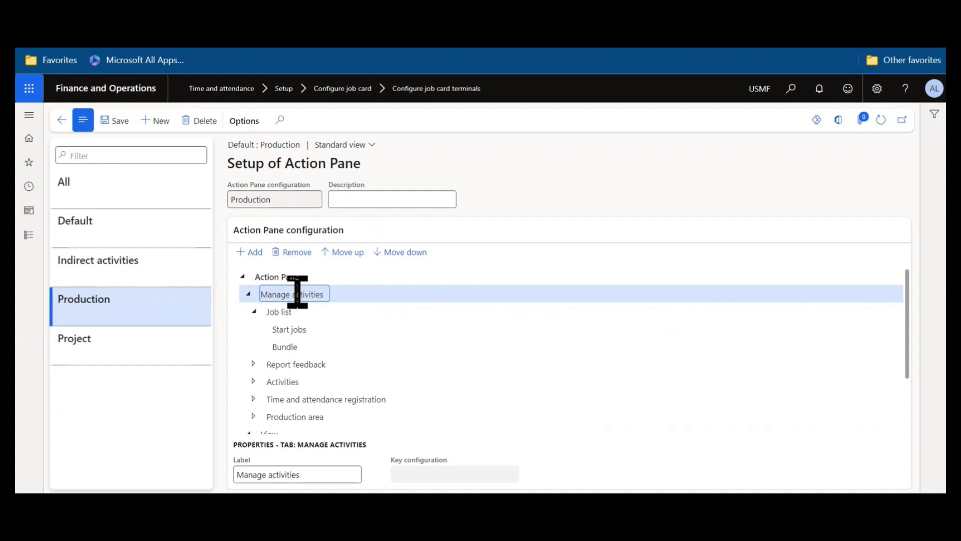
Inspect the Start jobs action's properties and key configuration options, leaving them unchanged.
click(295, 329)
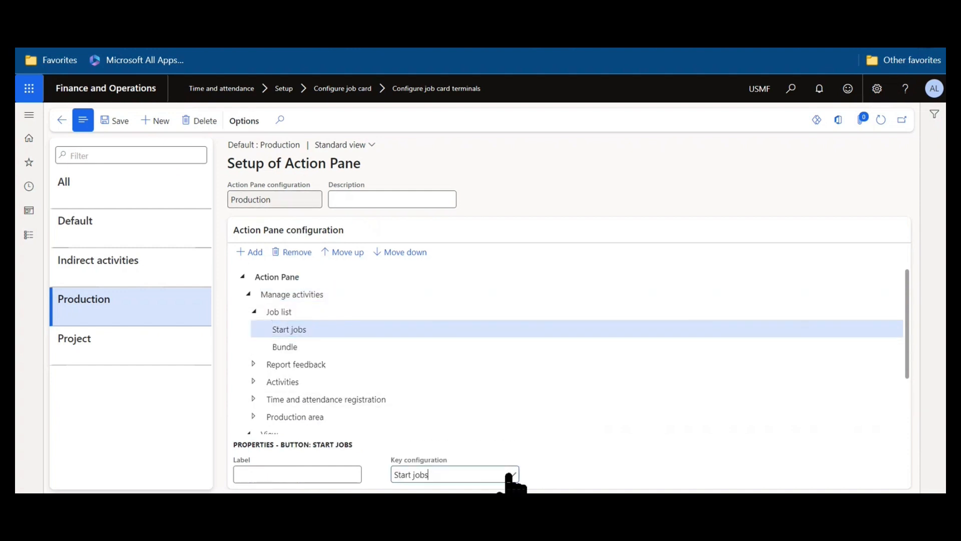
click(512, 475)
click(590, 174)
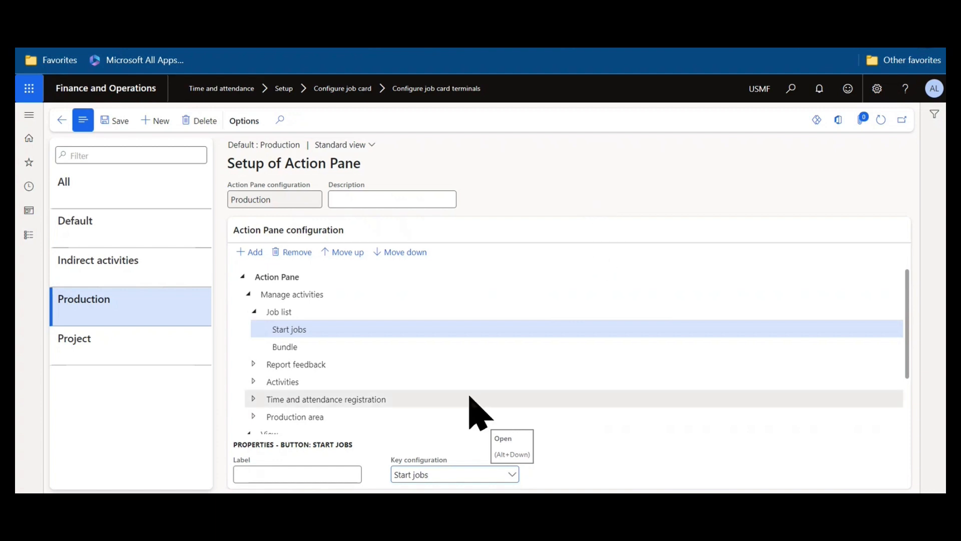
click(316, 475)
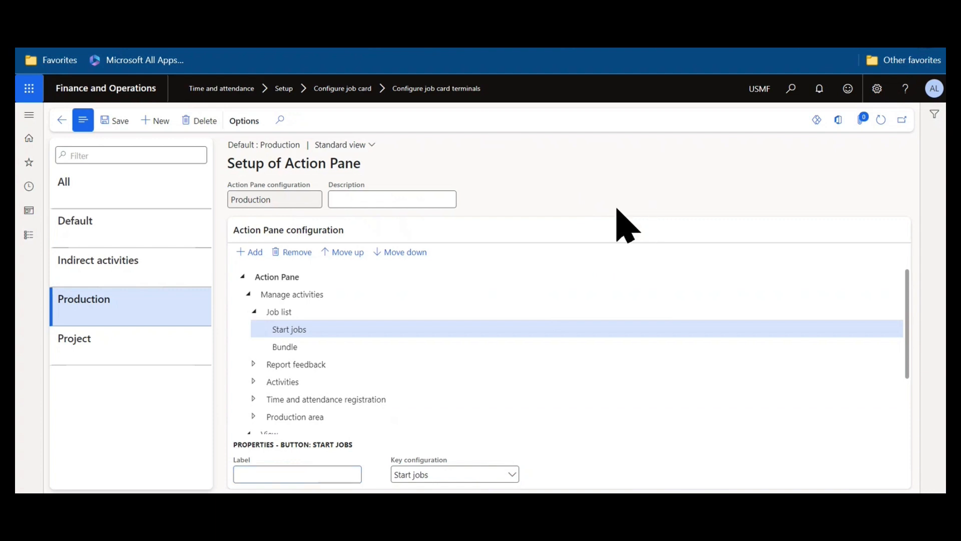
scroll(477, 305, down, 1)
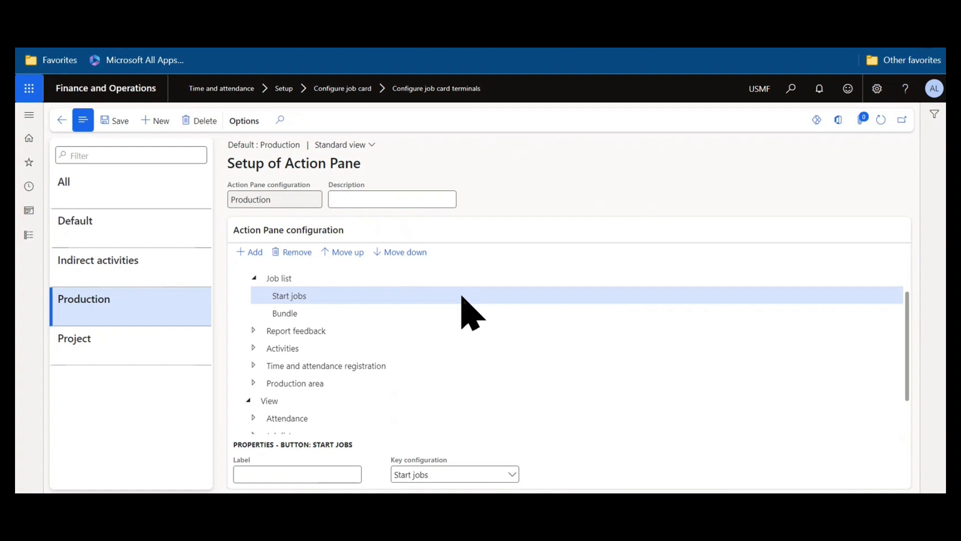
Inspect the Feedback action under Report feedback, then collapse Report feedback and Job list.
click(253, 330)
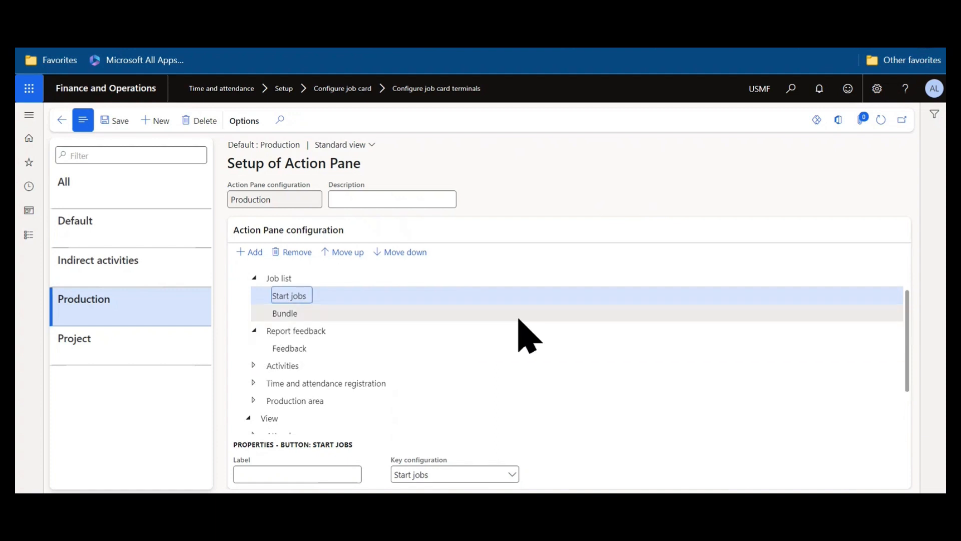
click(302, 348)
scroll(436, 328, up, 1)
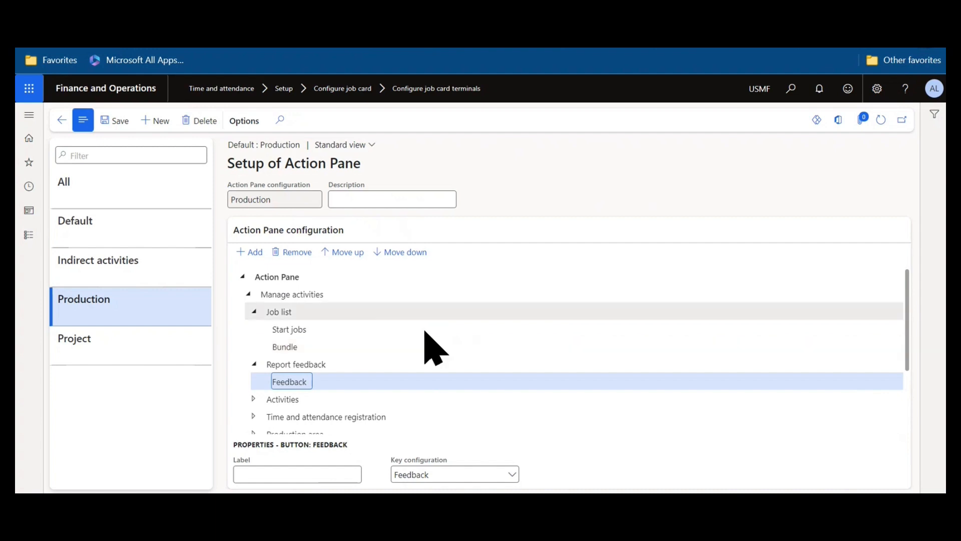
click(254, 364)
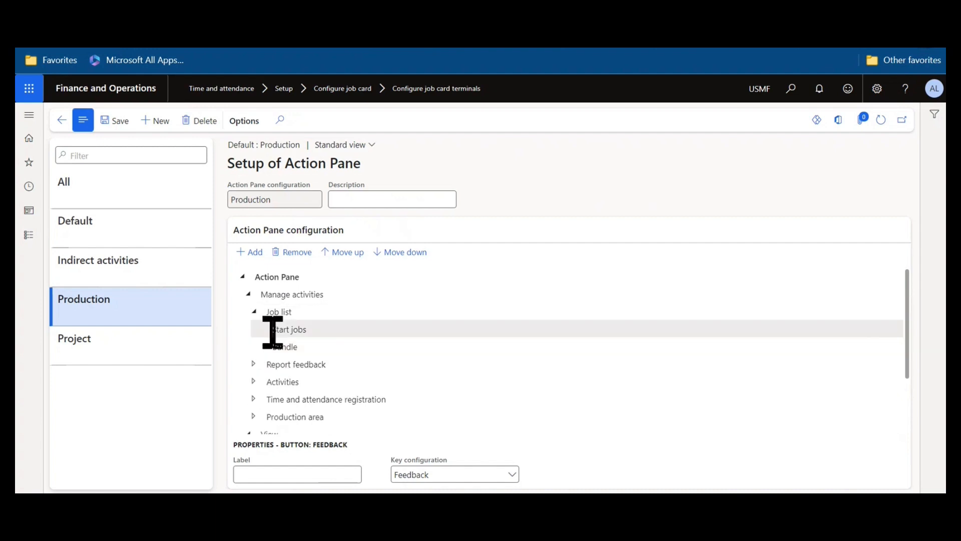
click(254, 311)
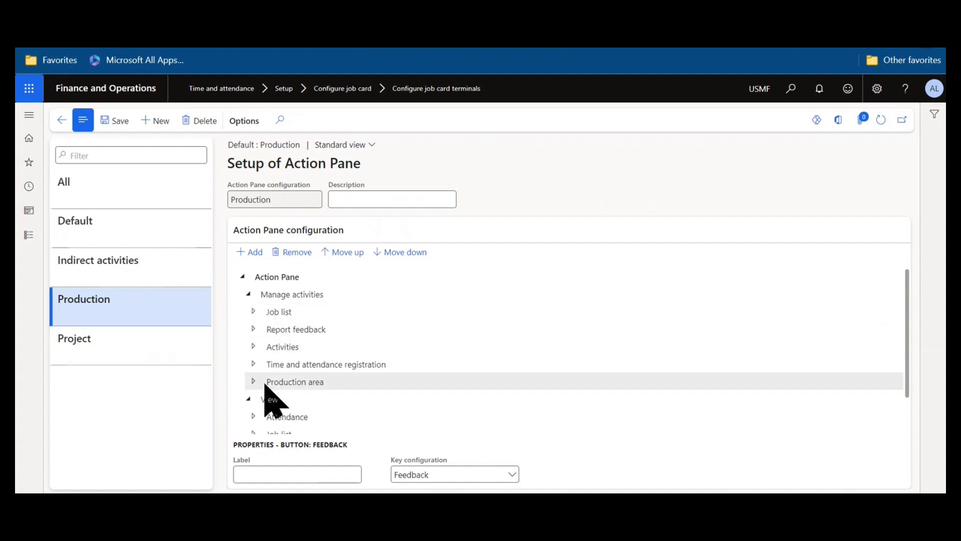
Browse the Activities, Report feedback and Production area groups, check the Feedback label, then go back.
scroll(250, 368, down, 1)
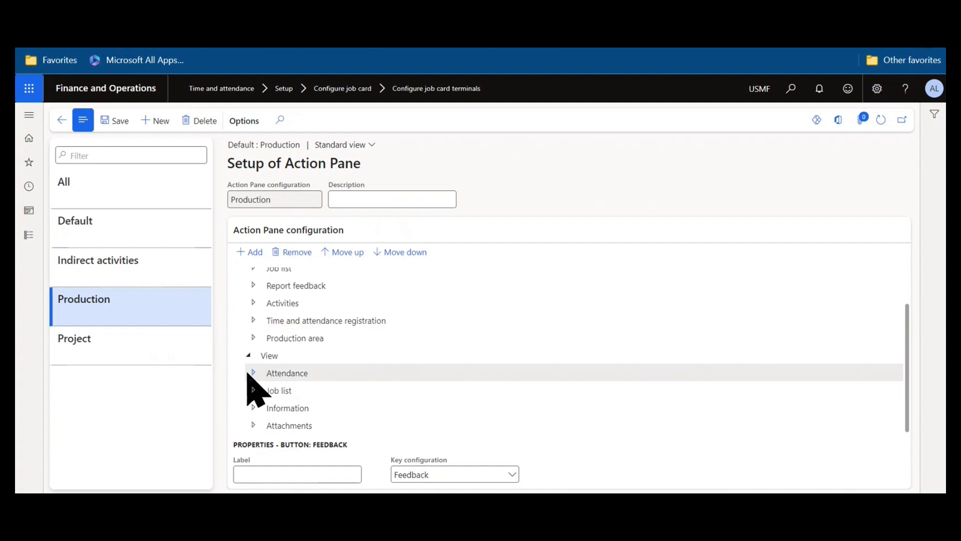
click(253, 303)
click(253, 302)
click(253, 286)
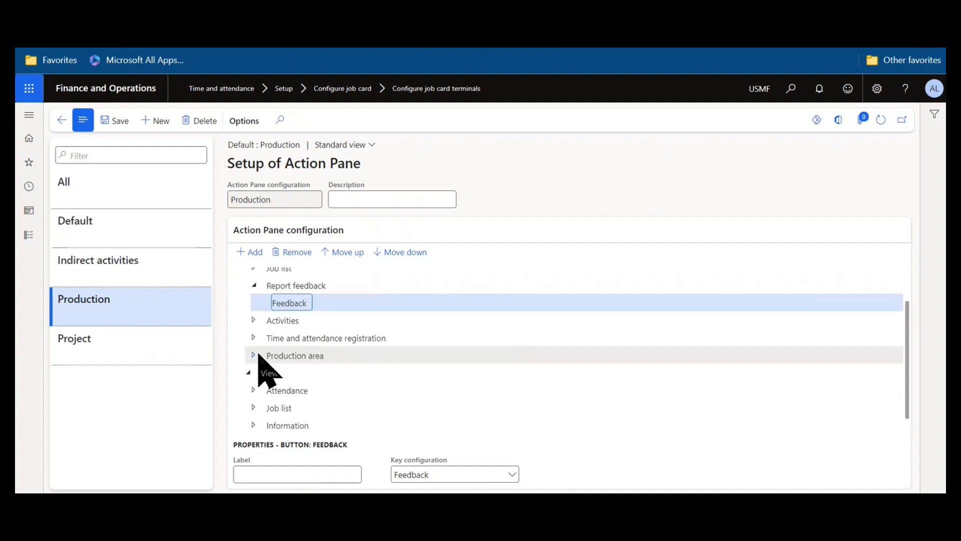
click(254, 354)
scroll(306, 381, up, 1)
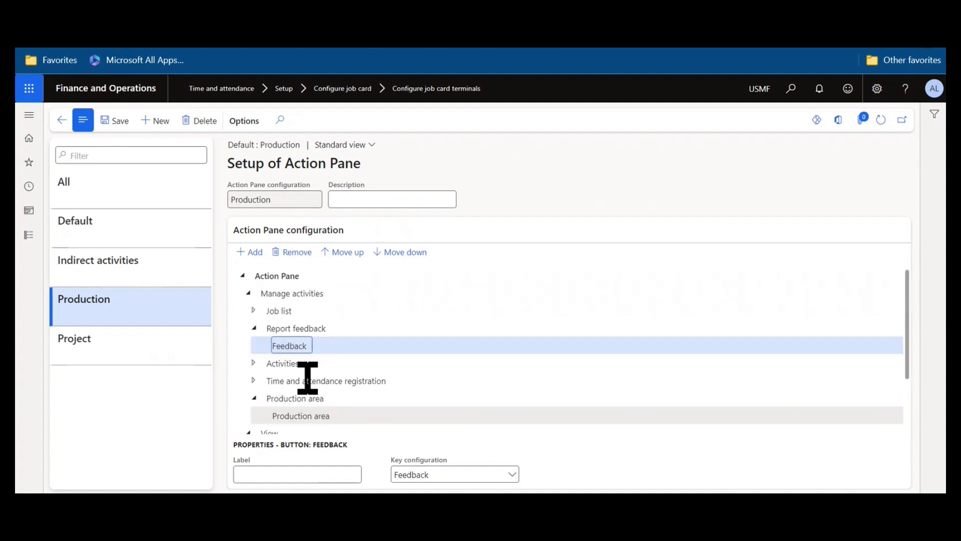
click(254, 311)
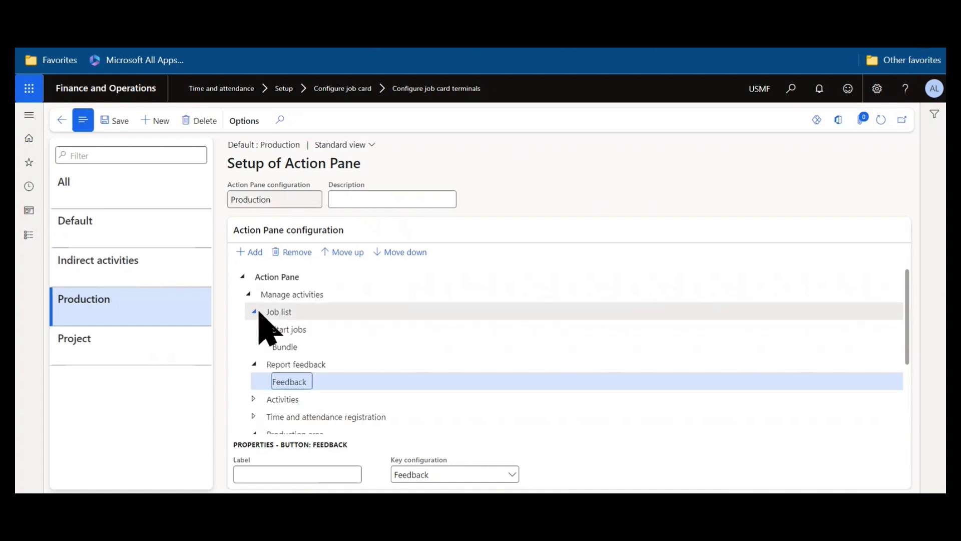
scroll(364, 375, down, 1)
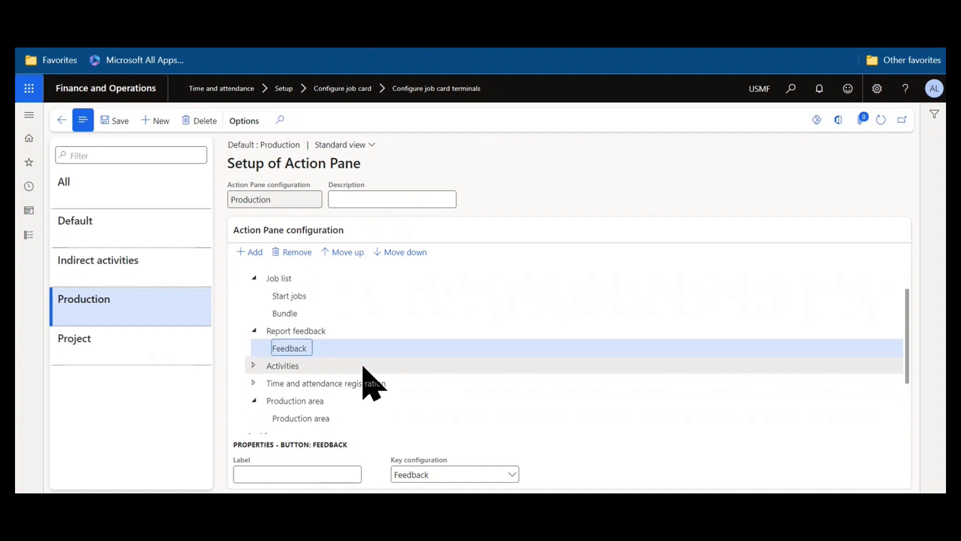
click(344, 475)
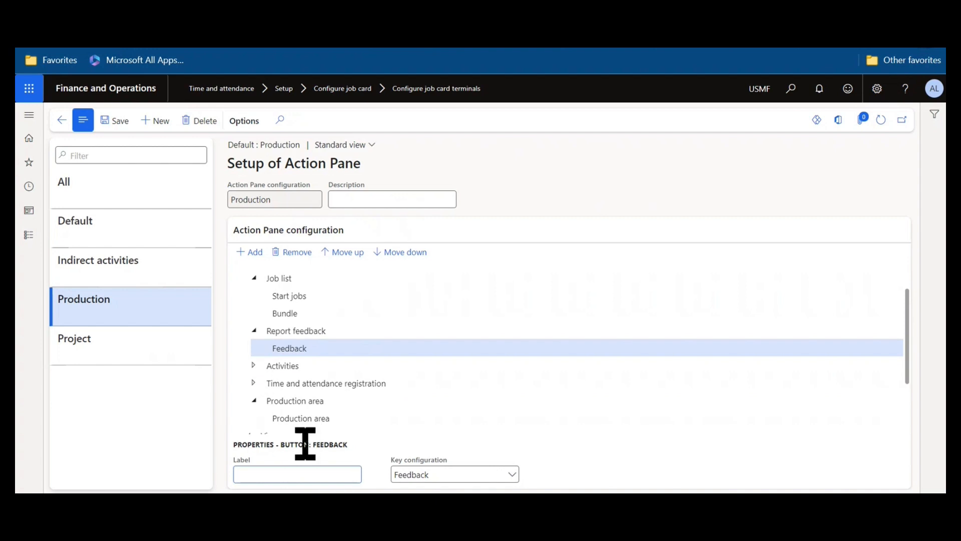
click(62, 121)
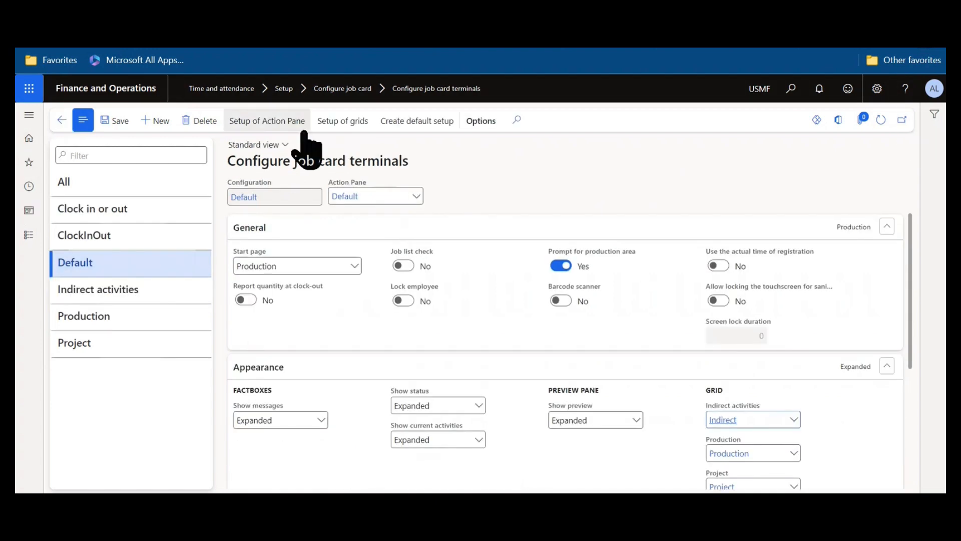
Review the Production grid's Error, Good, Requested quantity and Resource fields, each showing Column appearance.
click(356, 125)
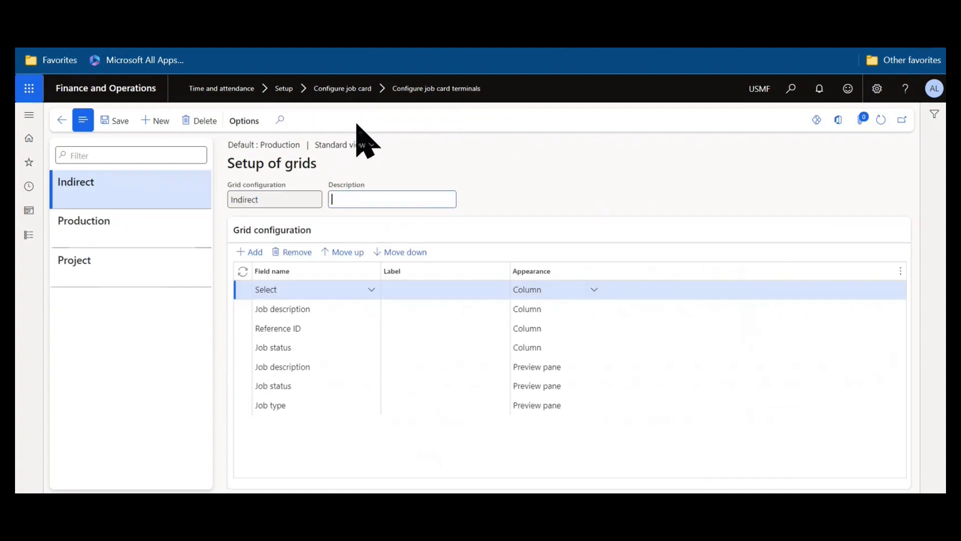
click(194, 228)
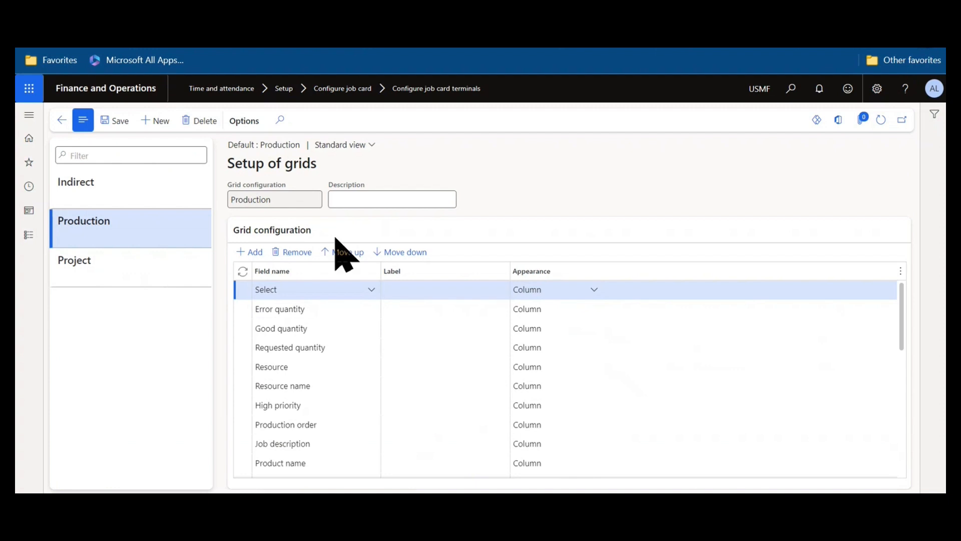
click(236, 309)
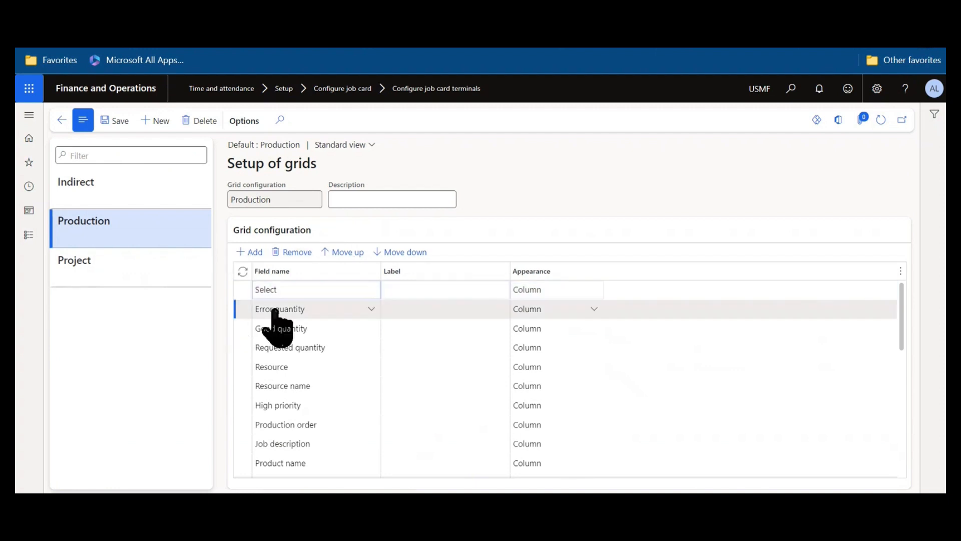
click(336, 326)
click(351, 348)
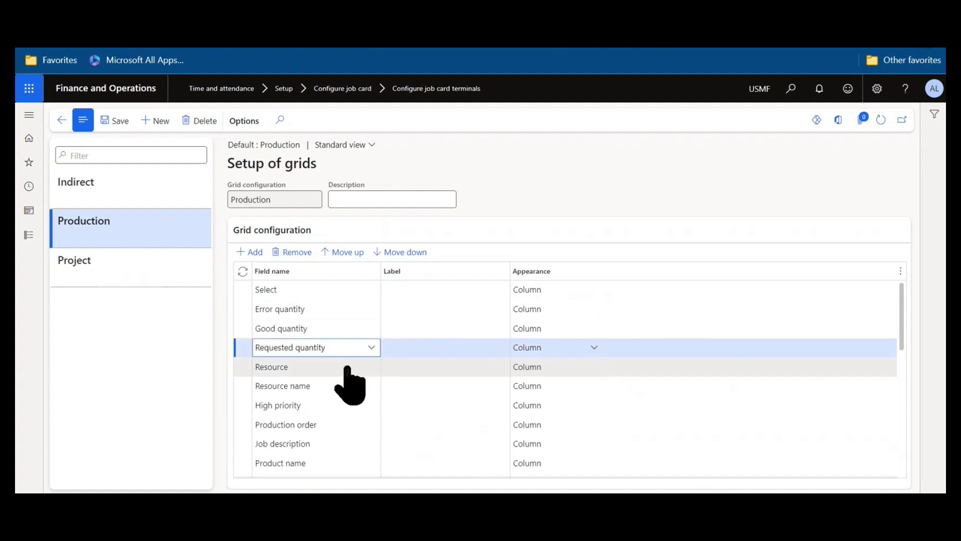
click(348, 366)
click(596, 367)
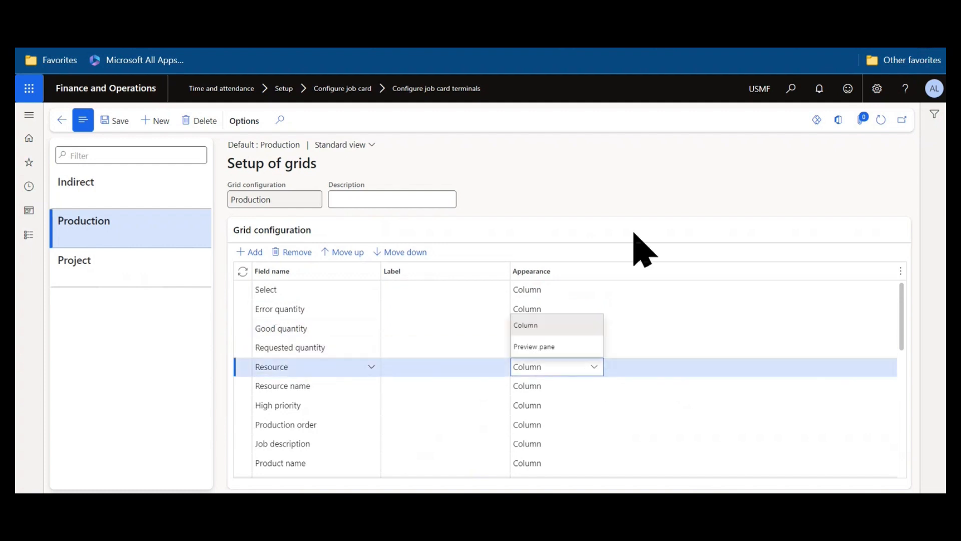
click(630, 204)
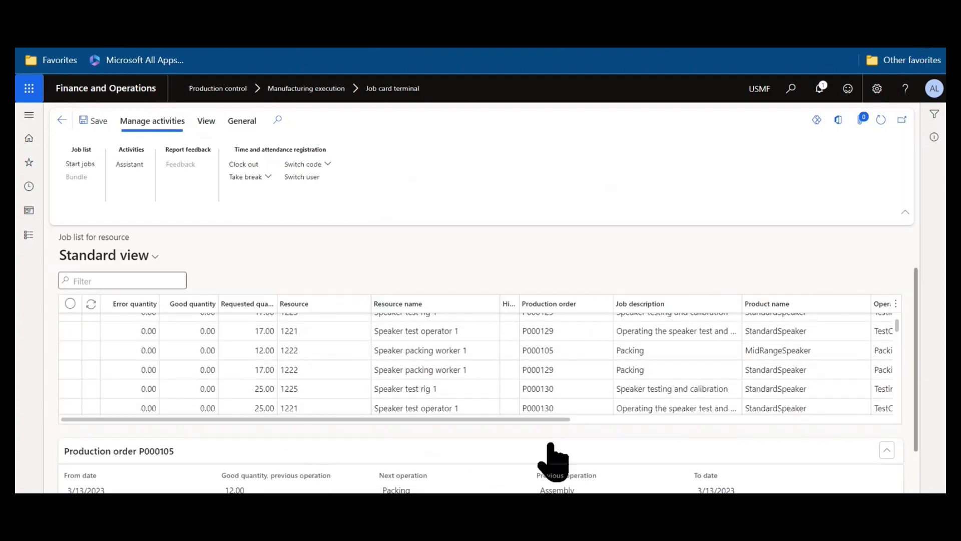
Scroll down to production order P000105's preview details on the job card terminal page, then back up.
scroll(926, 450, down, 1)
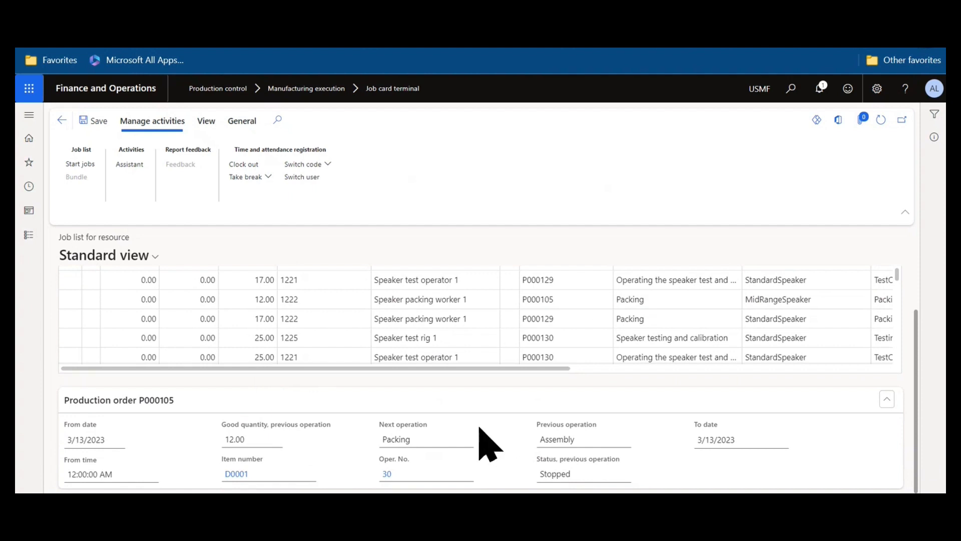
scroll(450, 444, up, 1)
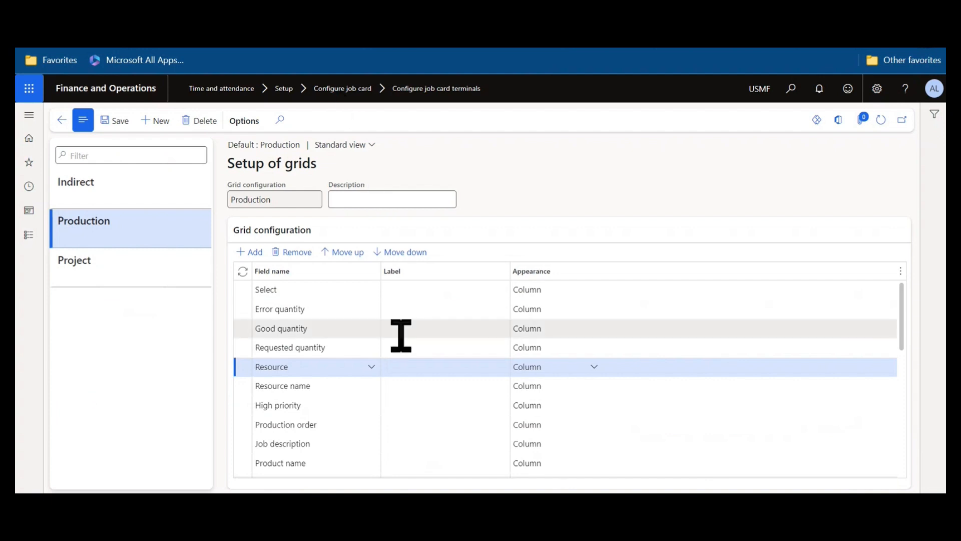
Inspect the Resource, Product name, Production order and Remaining quantity grid fields, then return to terminal configuration.
click(449, 366)
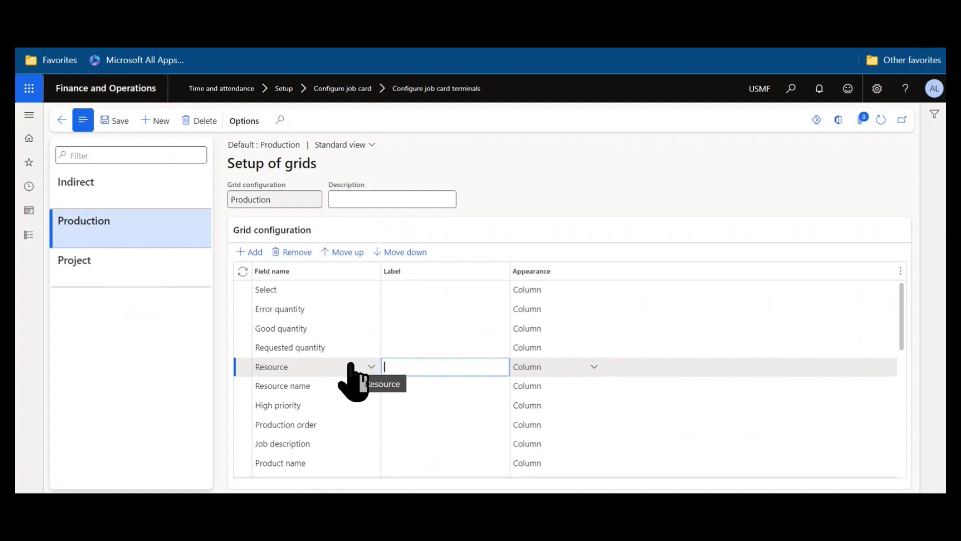
scroll(353, 381, down, 3)
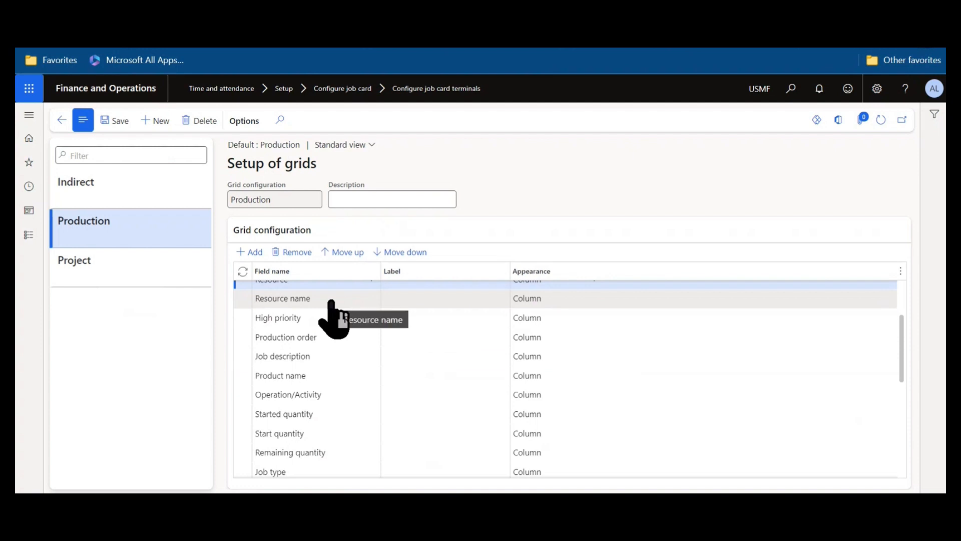
click(349, 375)
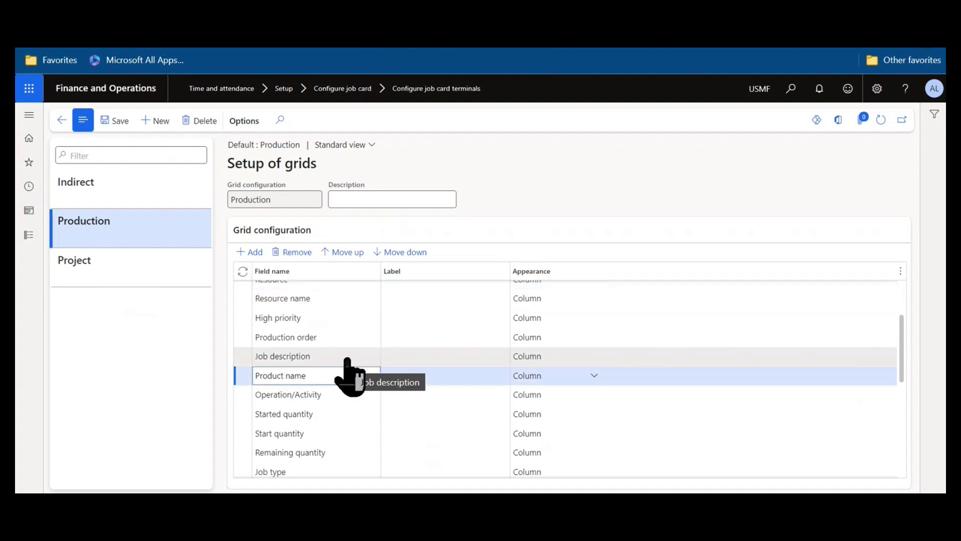
click(343, 341)
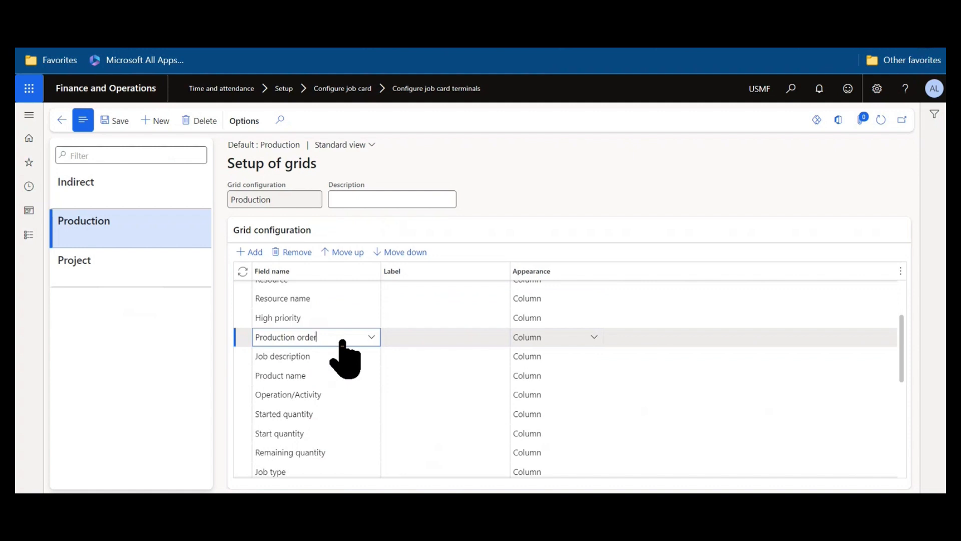
scroll(343, 346, down, 3)
scroll(347, 382, up, 2)
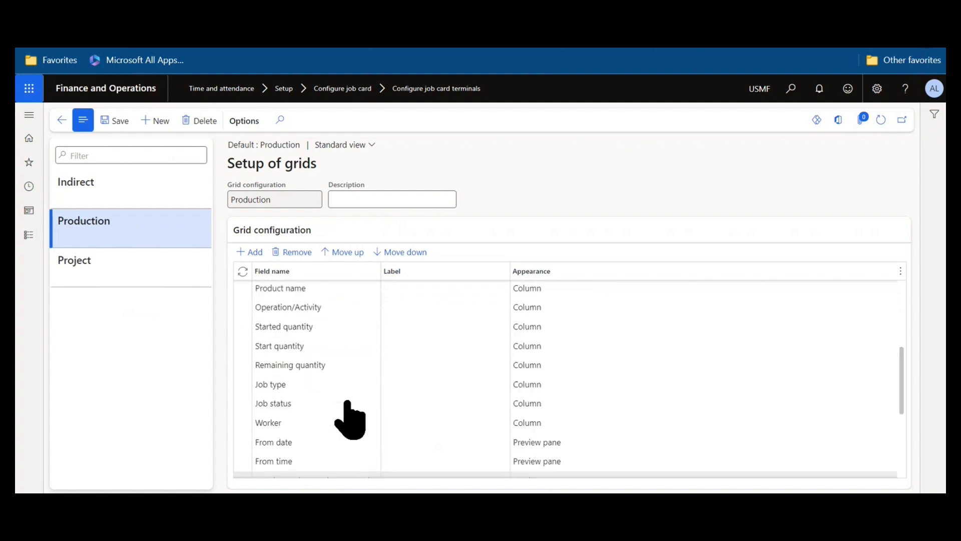
click(353, 366)
scroll(353, 363, down, 2)
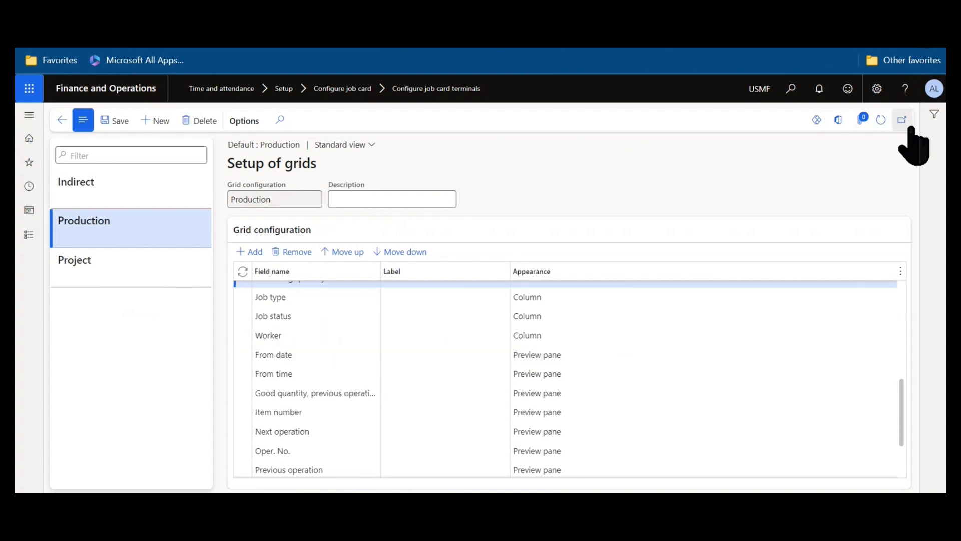
click(61, 121)
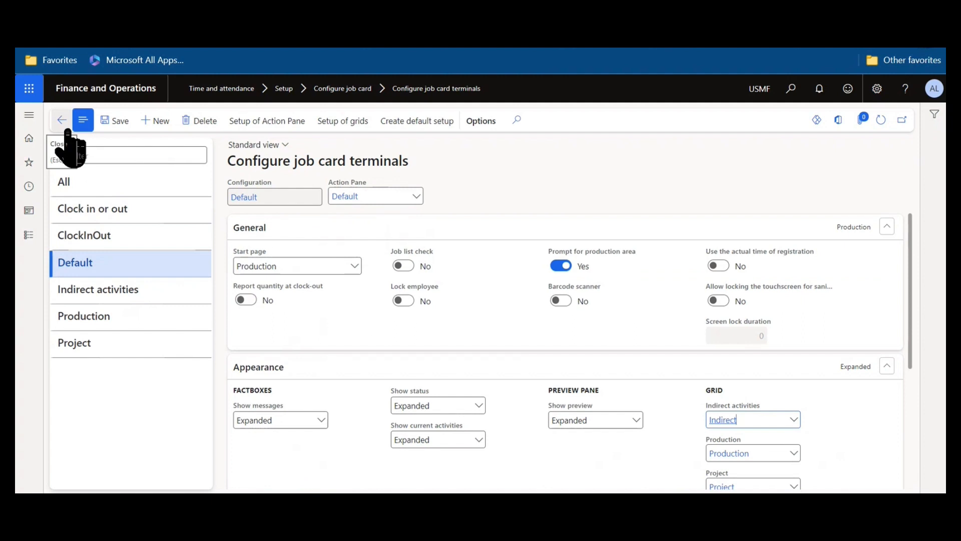
click(66, 125)
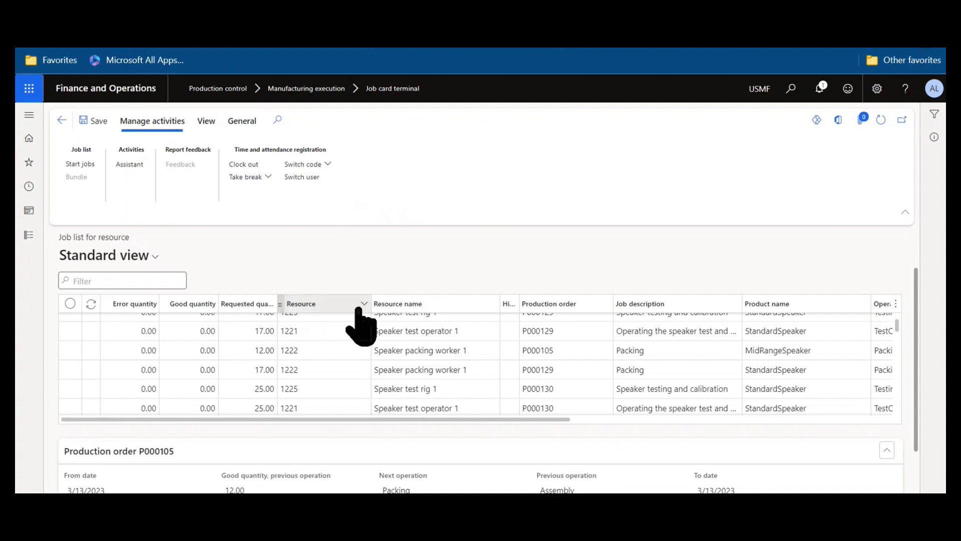
scroll(359, 310, up, 2)
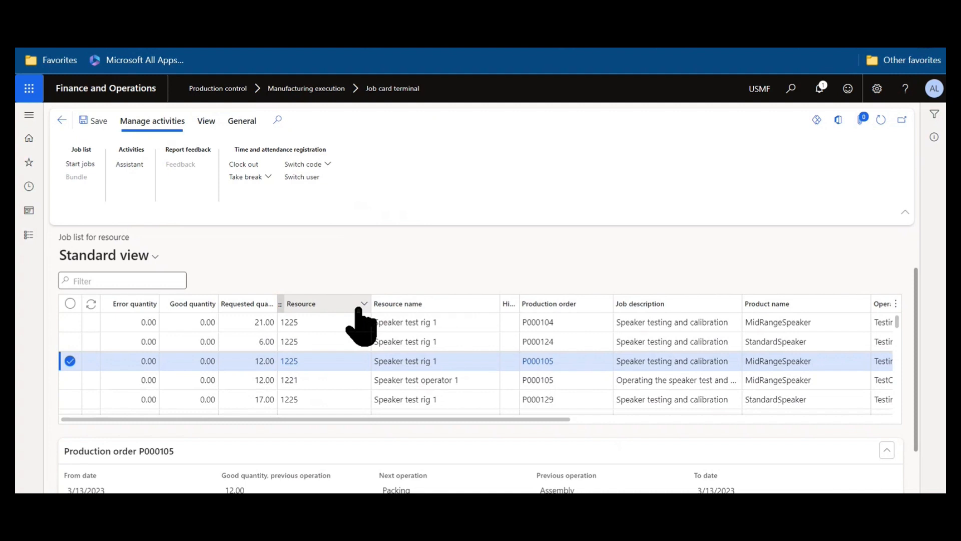
click(29, 115)
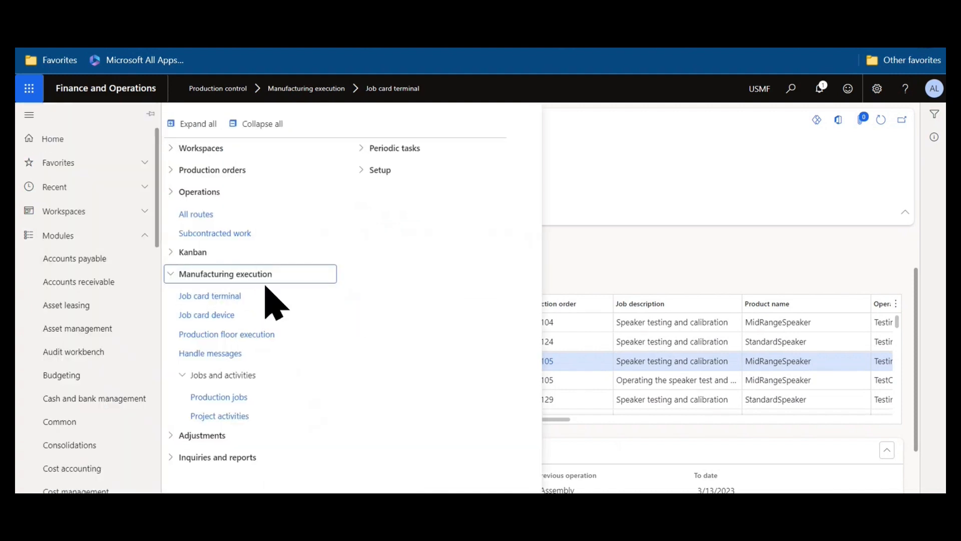
click(198, 316)
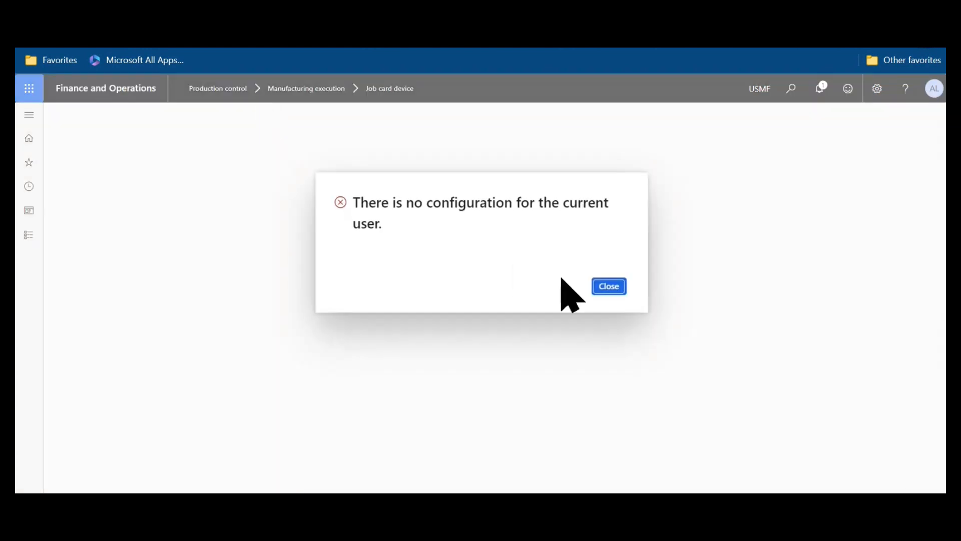
click(609, 286)
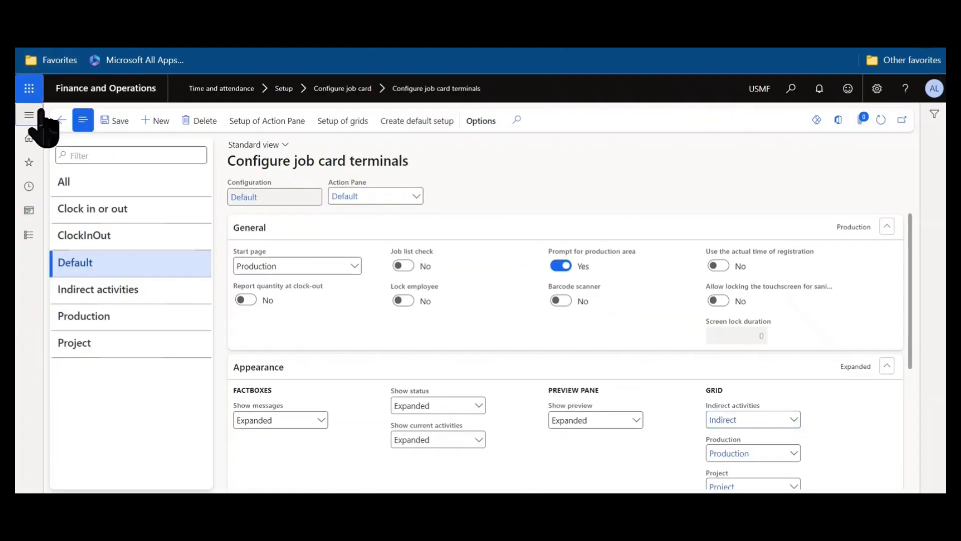
Go to Time and attendance > Setup > Configure job card for devices.
click(29, 89)
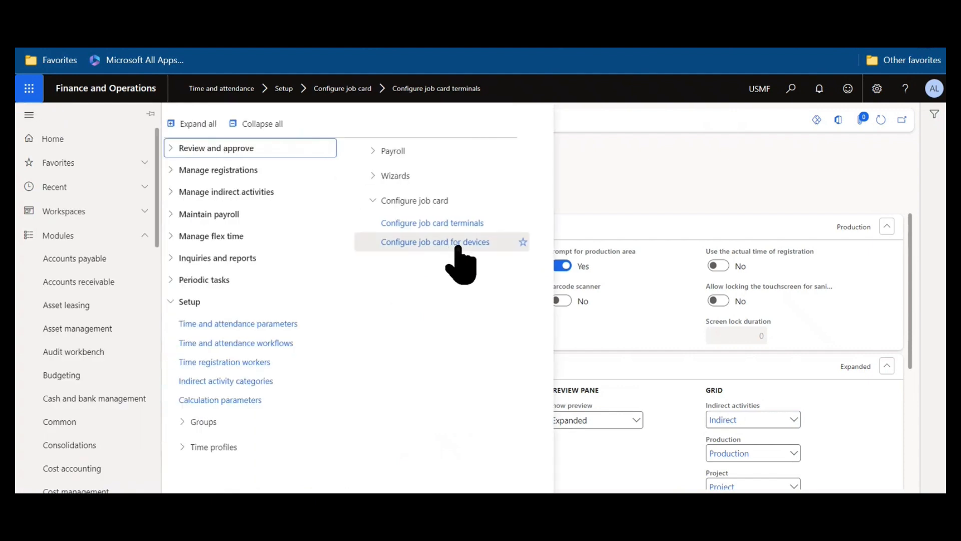
click(456, 244)
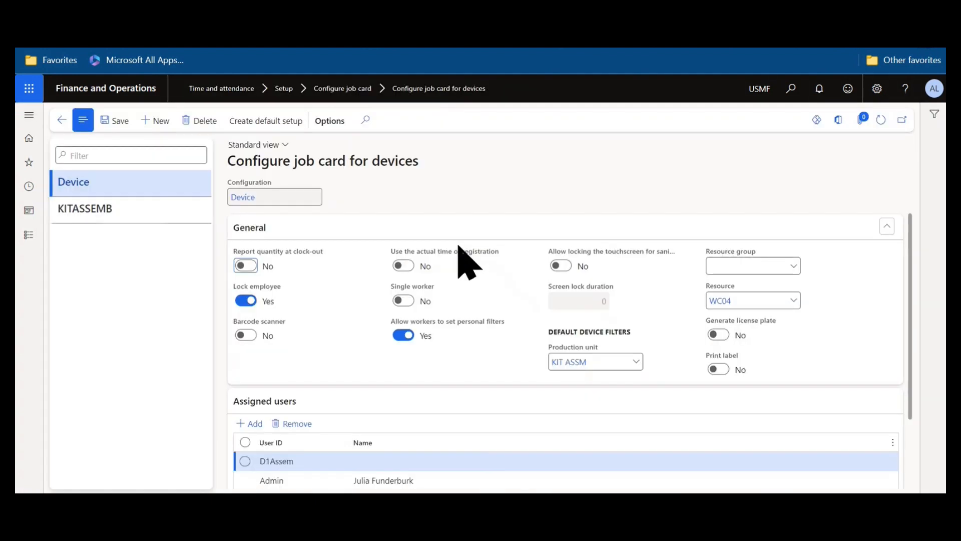
scroll(459, 246, down, 2)
Read the help text for the Device configuration's options and review its assigned users.
mouse_move(311, 255)
mouse_move(269, 288)
mouse_move(284, 342)
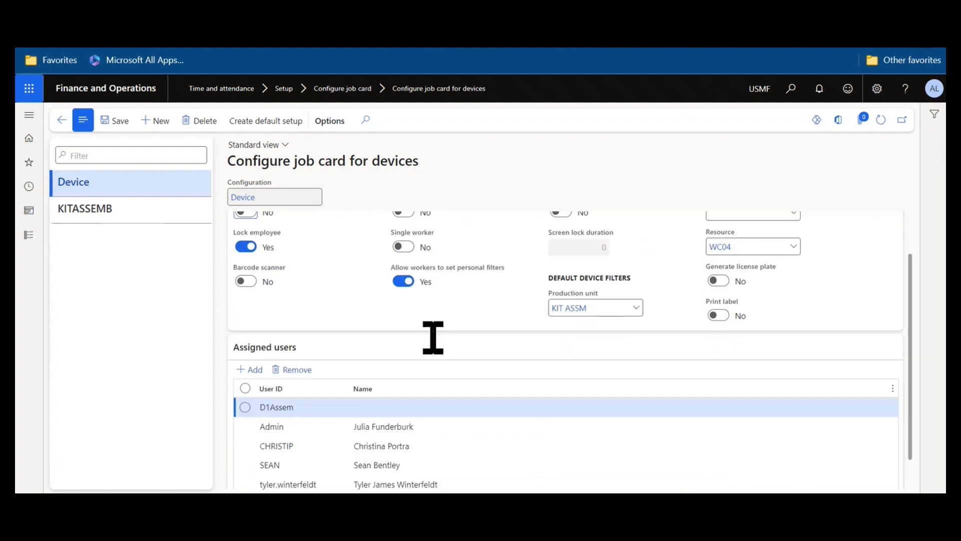
scroll(431, 335, down, 2)
scroll(435, 341, up, 1)
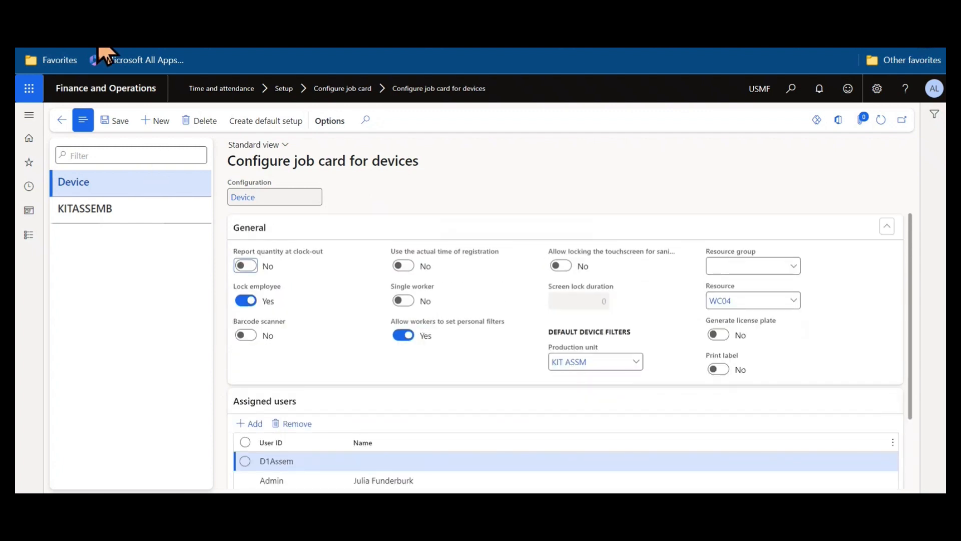
Go to the home page and reach Production control > Manufacturing execution > Job card device.
click(99, 54)
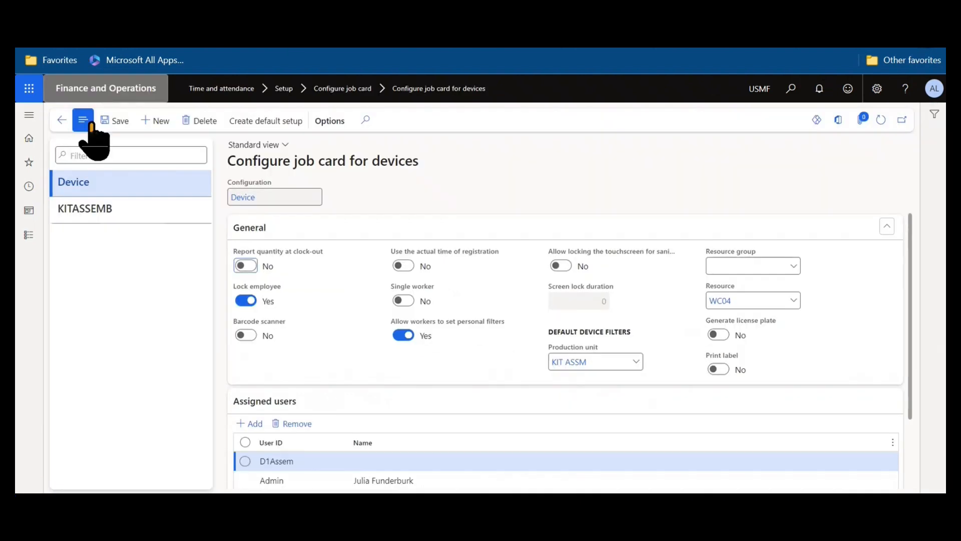
click(64, 123)
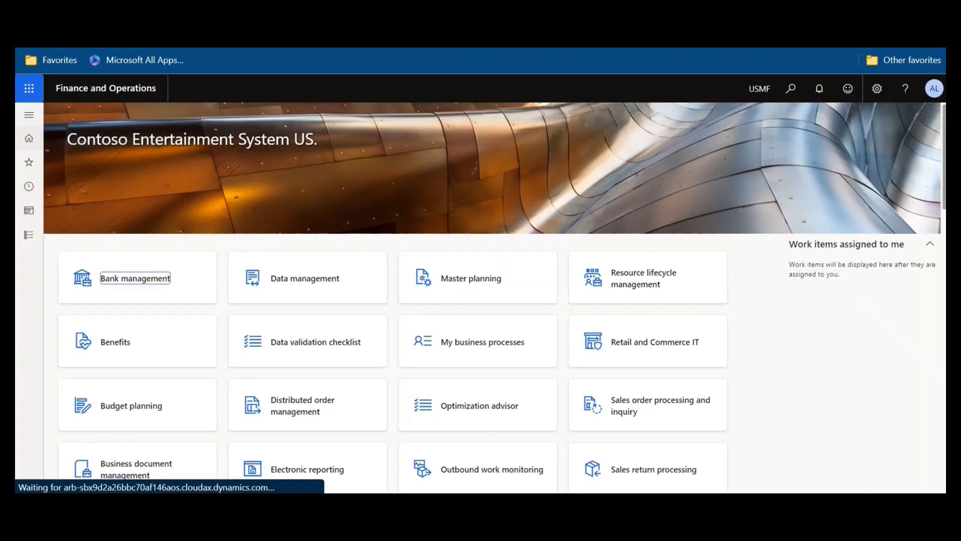
click(25, 116)
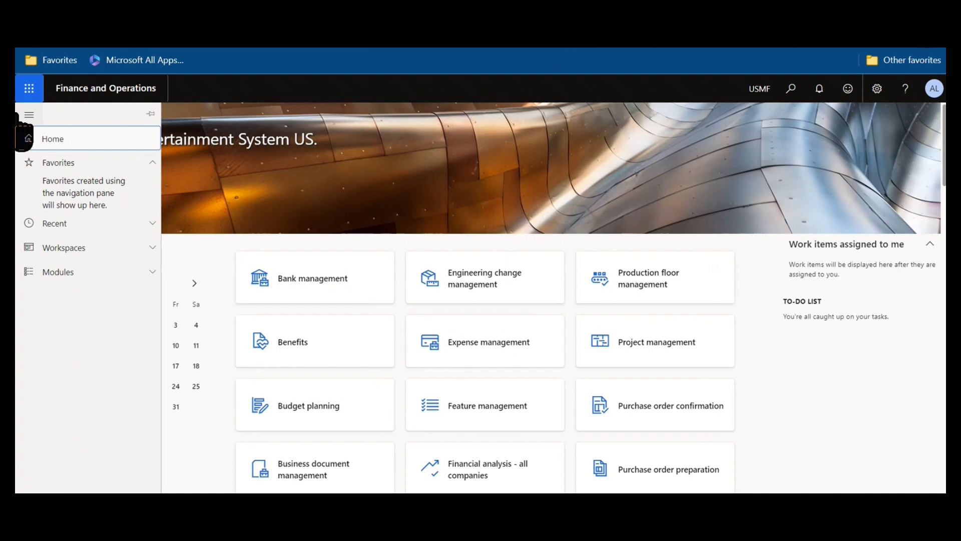
click(47, 224)
click(45, 197)
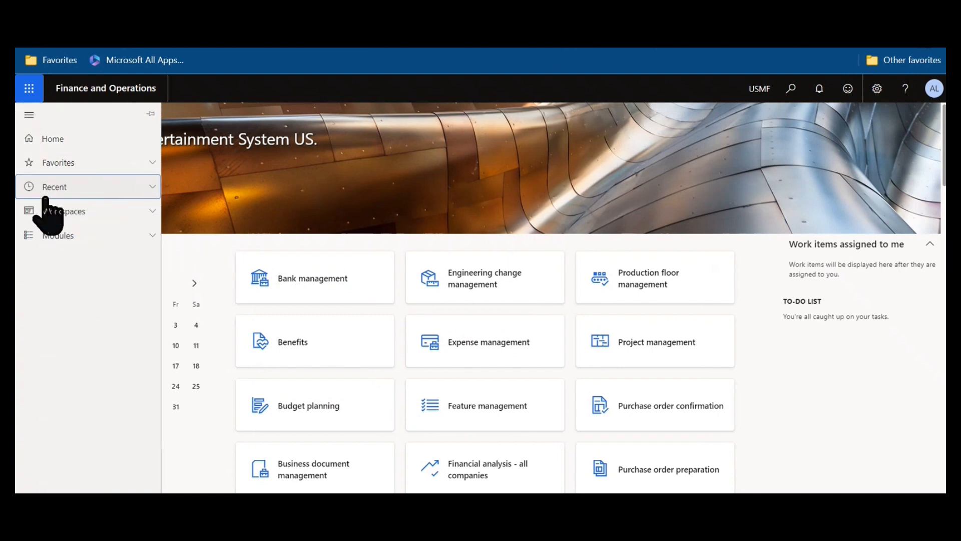
click(48, 238)
scroll(49, 244, down, 10)
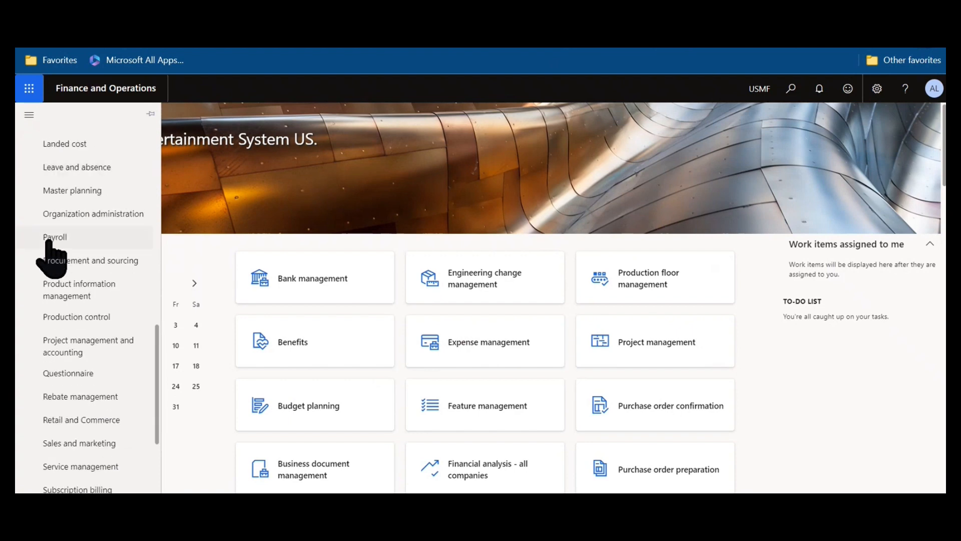
click(88, 321)
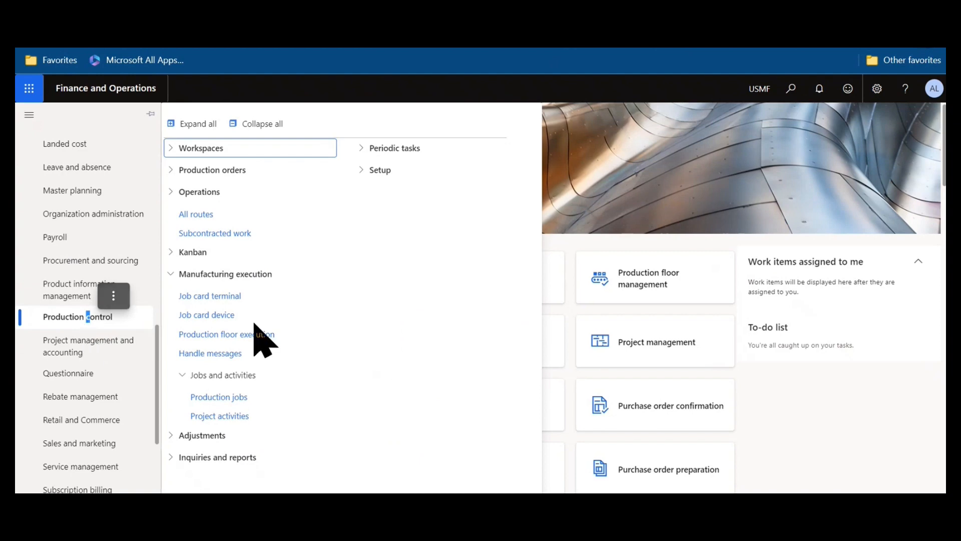
click(216, 316)
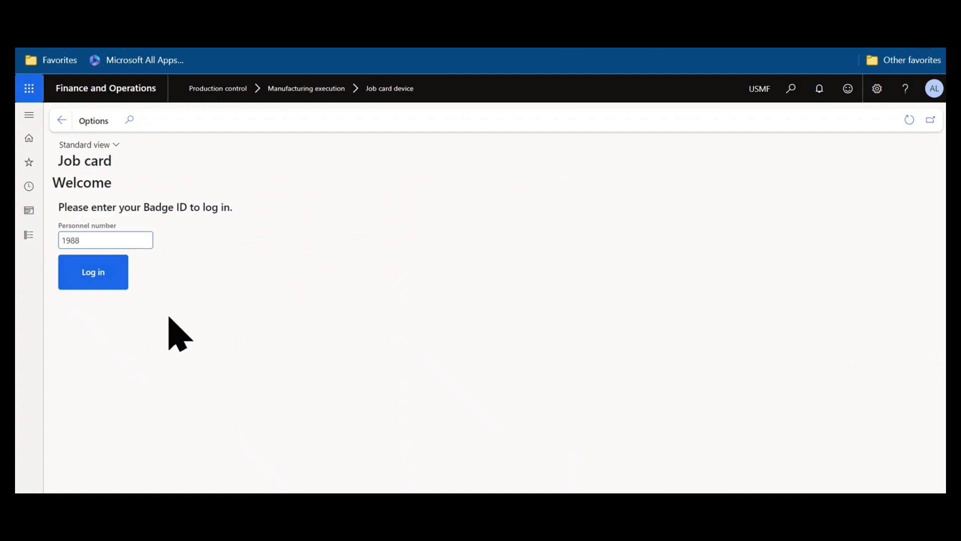
Sign in with the badge ID, advance to job P002531, and bring up the job filter.
key(Return)
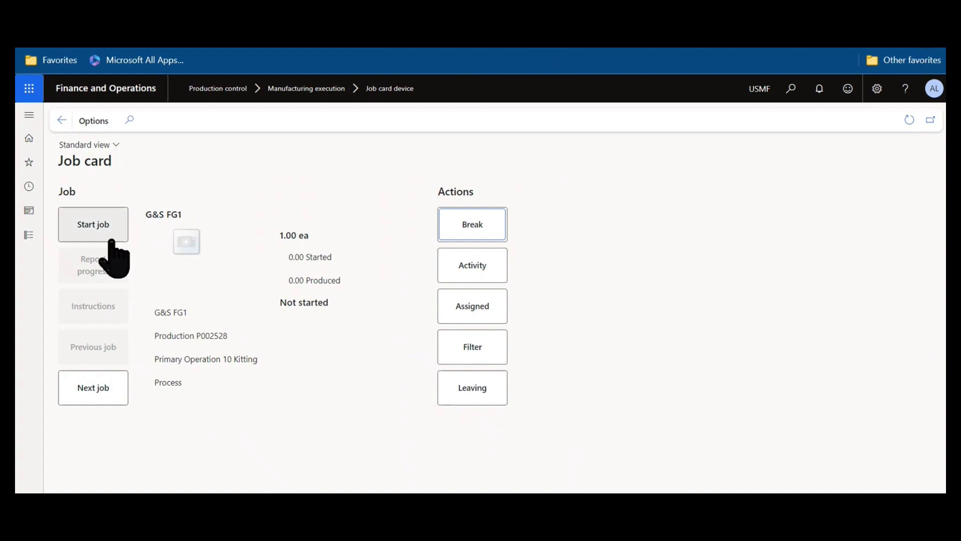
click(81, 385)
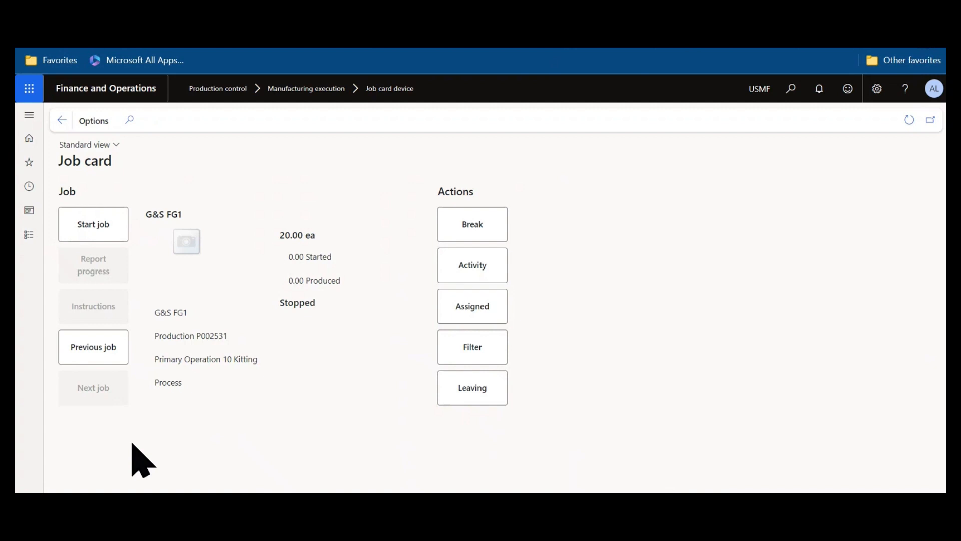
click(494, 357)
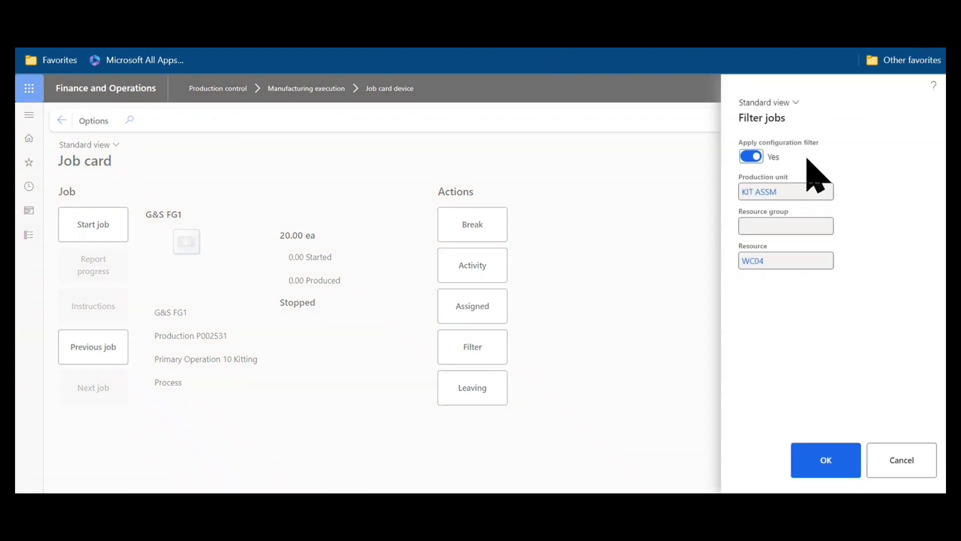
Turn off the configuration filter and limit jobs to production unit 120 and resource group 1210.
click(766, 156)
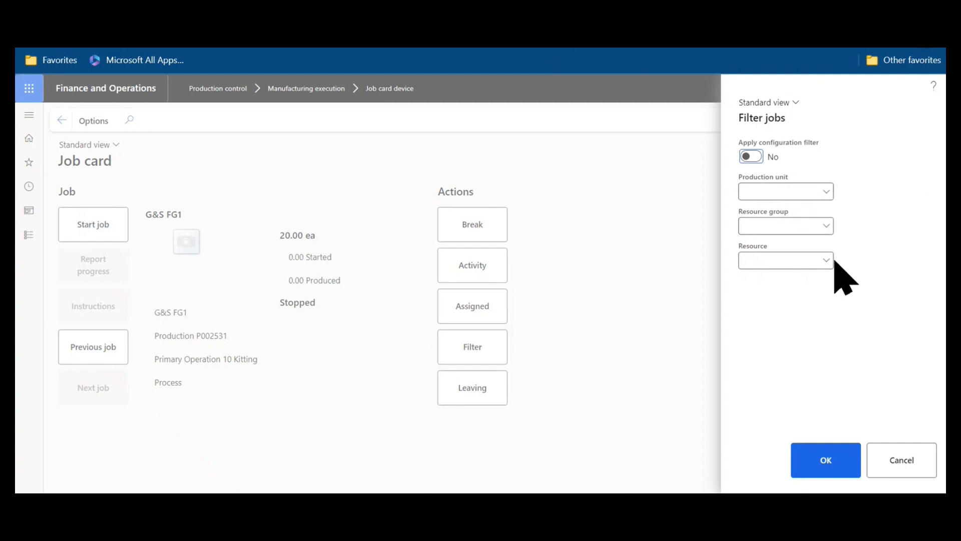
click(820, 192)
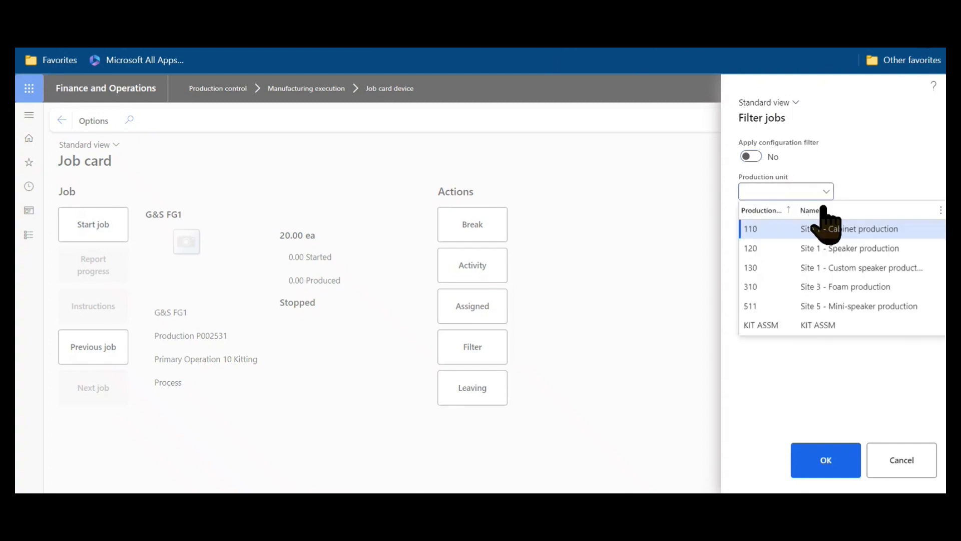
click(815, 251)
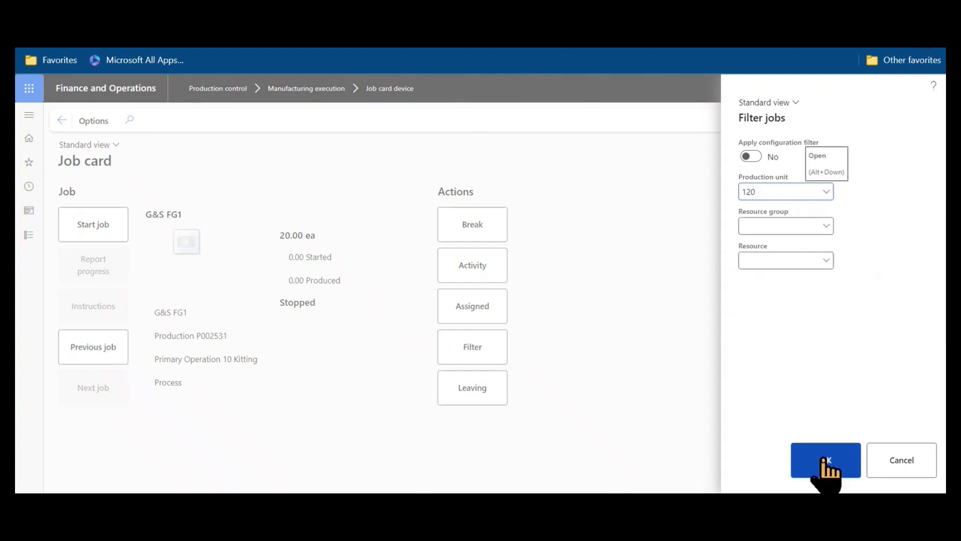
click(825, 227)
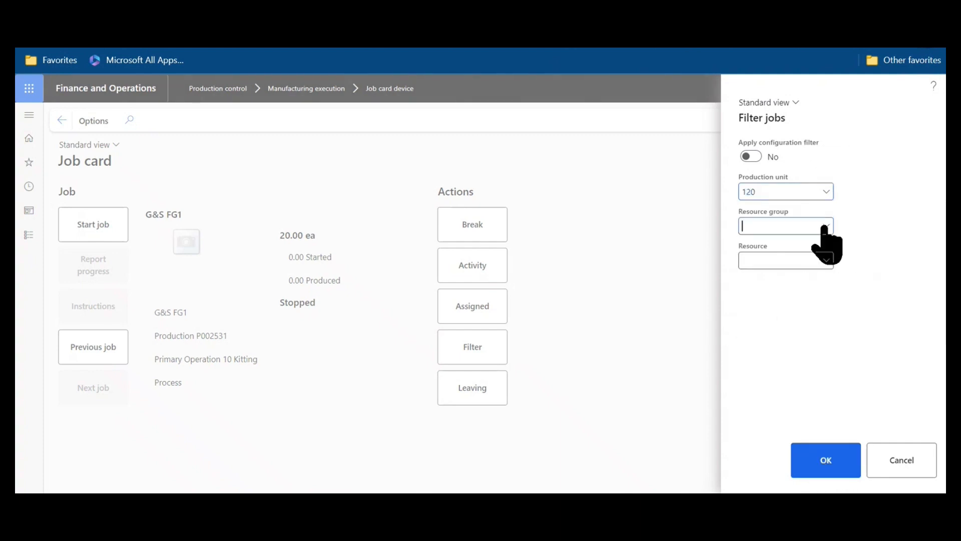
click(708, 261)
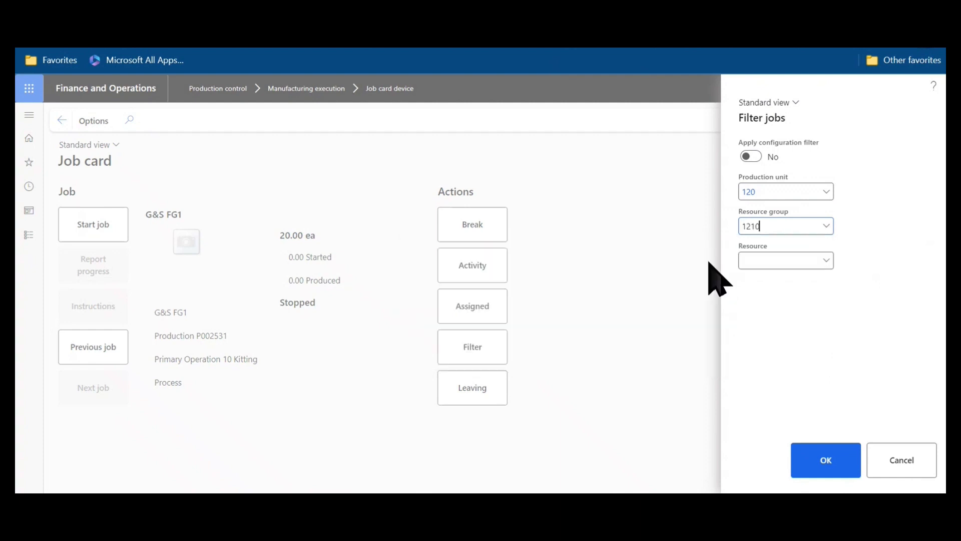
click(845, 459)
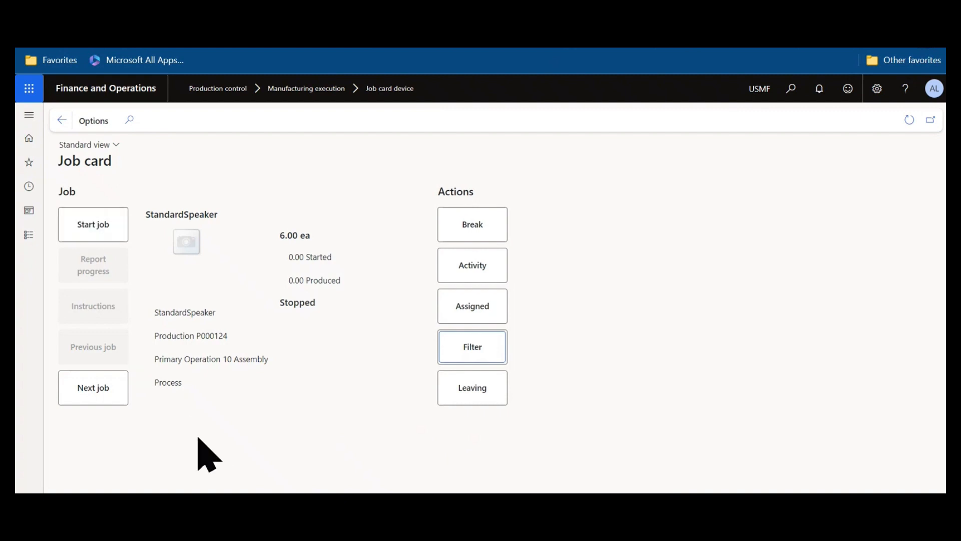
View the Activity and Break choices without starting either, then choose Clock out under Leaving.
click(500, 269)
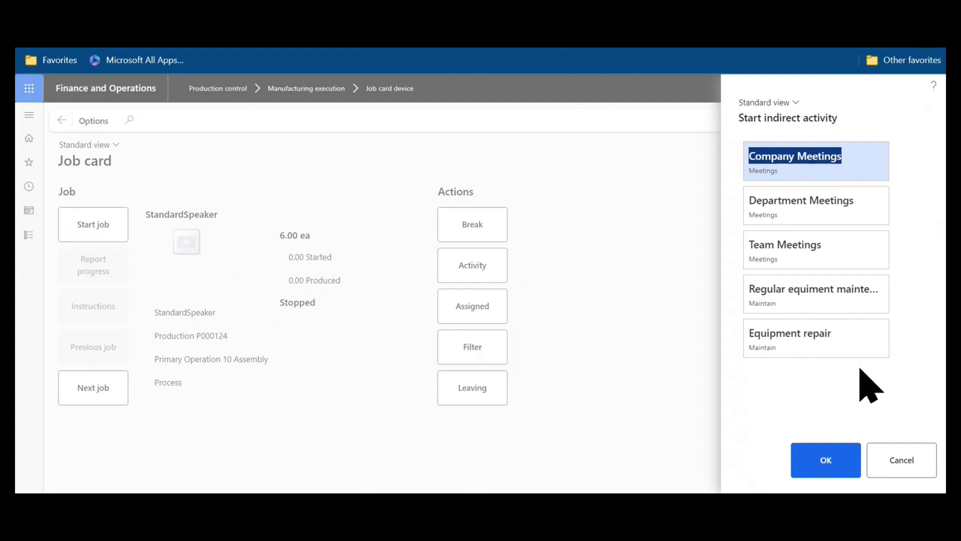
click(920, 461)
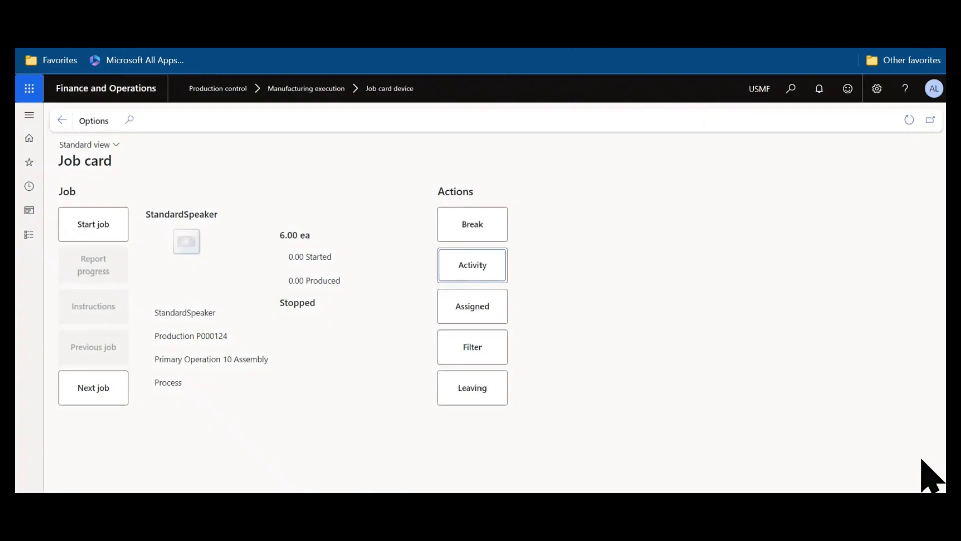
click(507, 224)
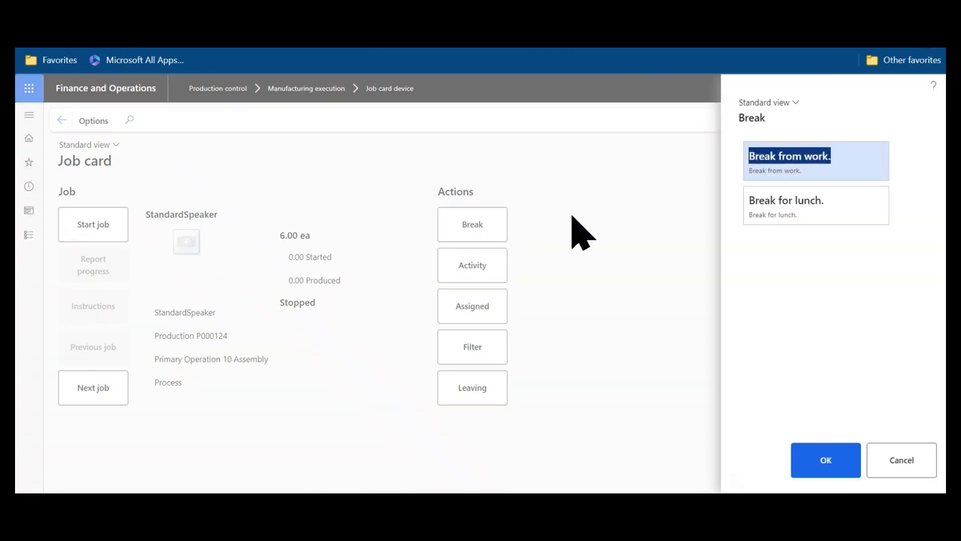
click(874, 453)
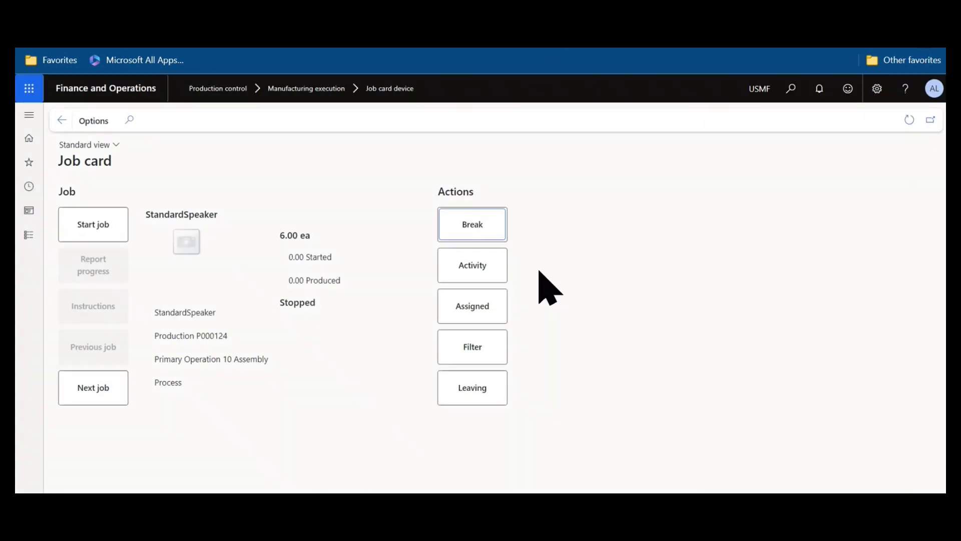
click(475, 396)
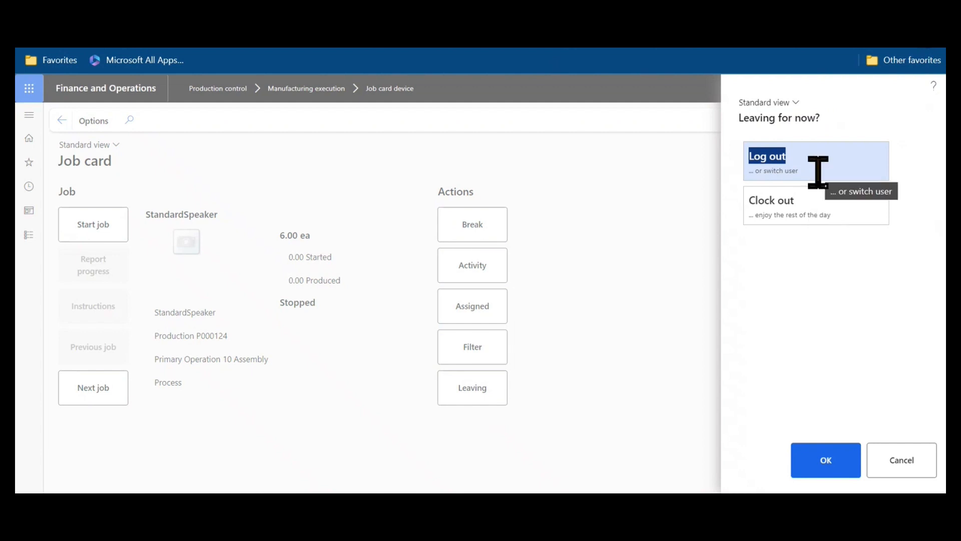
click(818, 210)
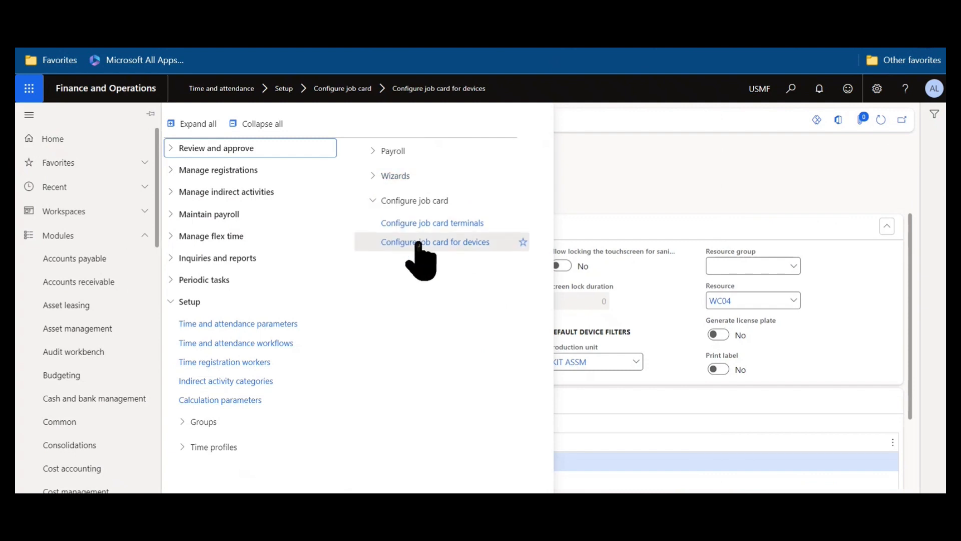
Navigate Production control > Setup > Manufacturing execution to Configure production floor execution.
scroll(123, 335, down, 9)
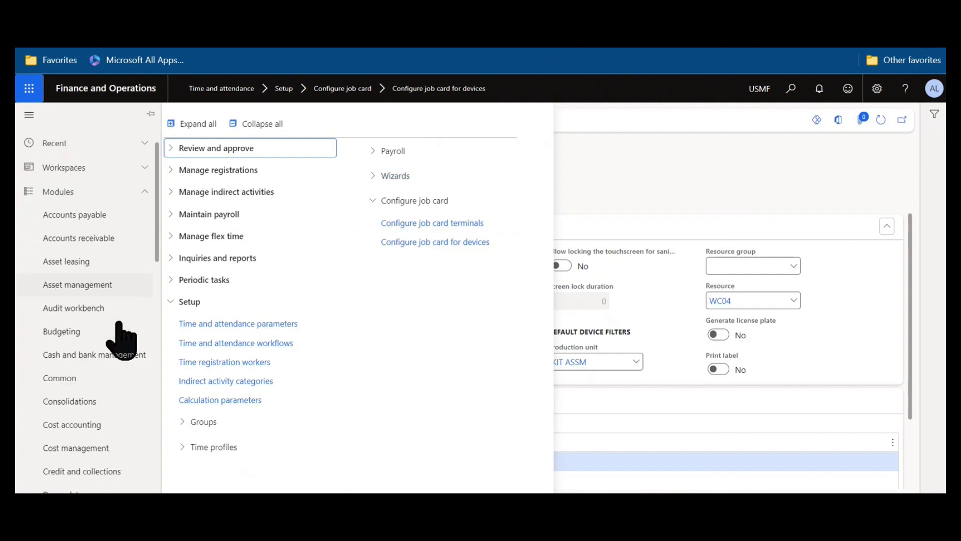
scroll(120, 333, down, 4)
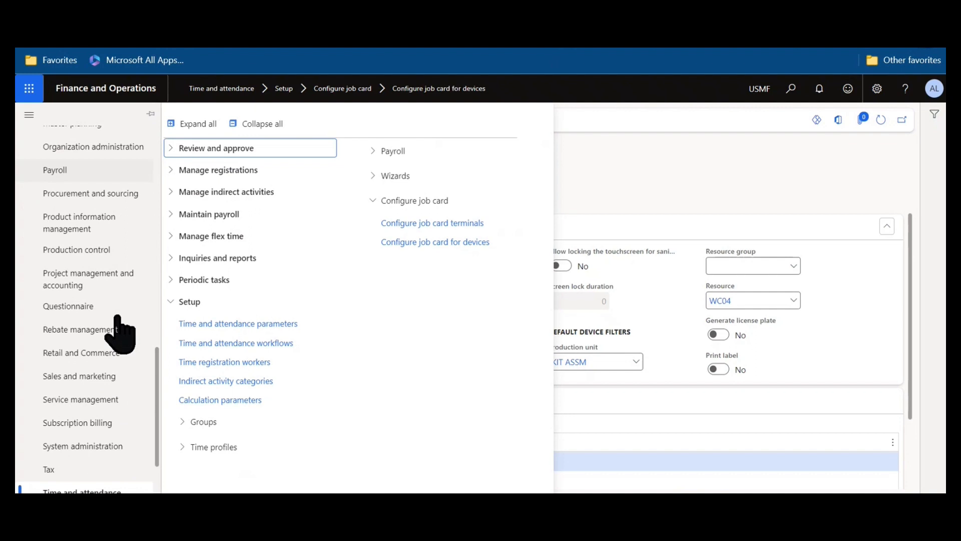
click(90, 244)
click(463, 171)
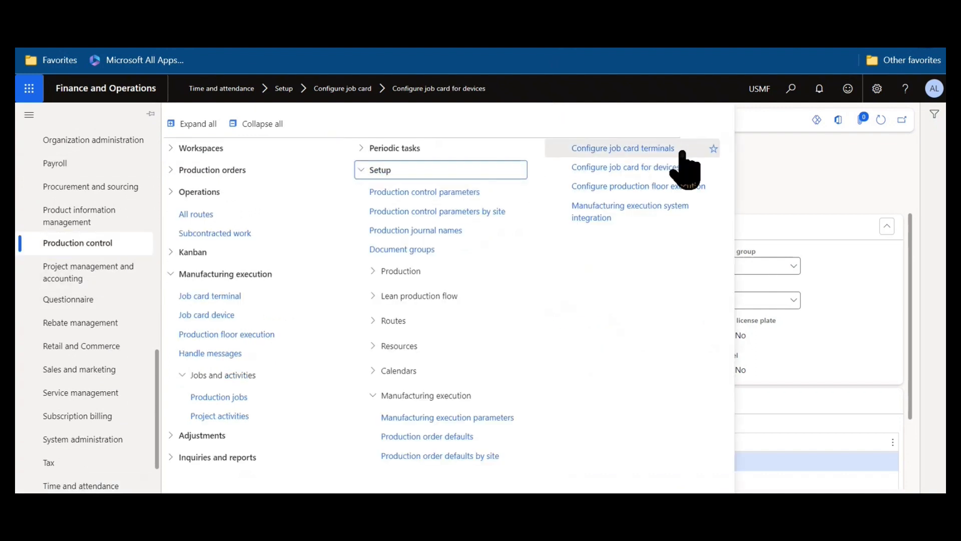
click(706, 190)
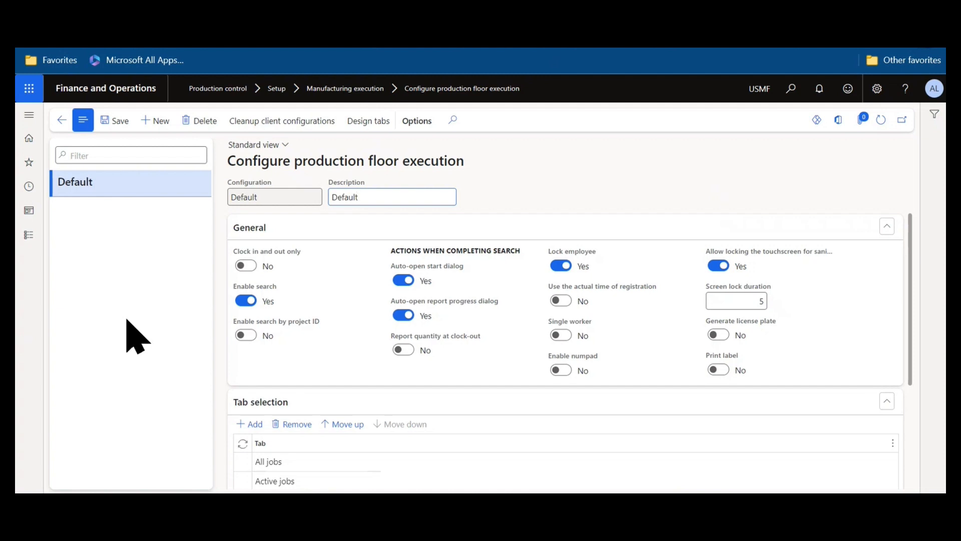
mouse_move(310, 320)
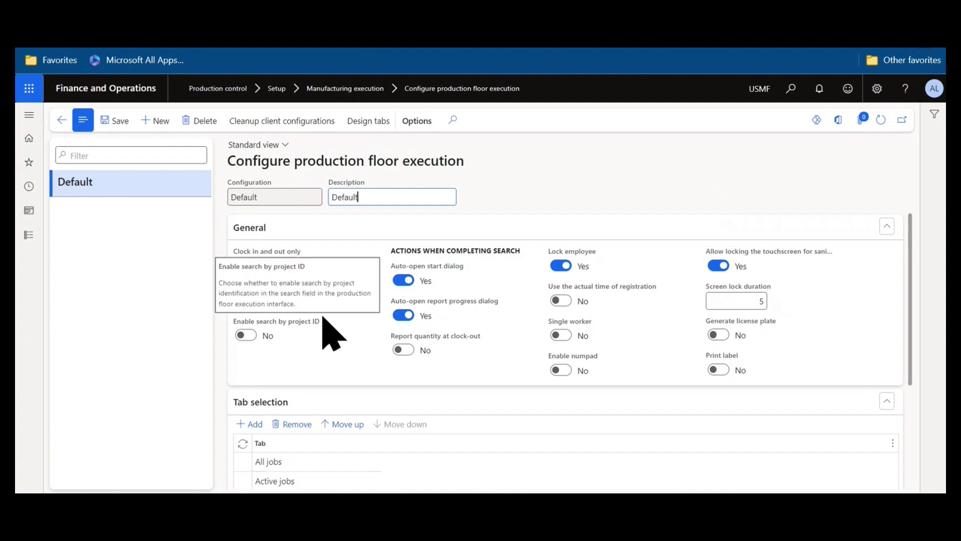
mouse_move(549, 324)
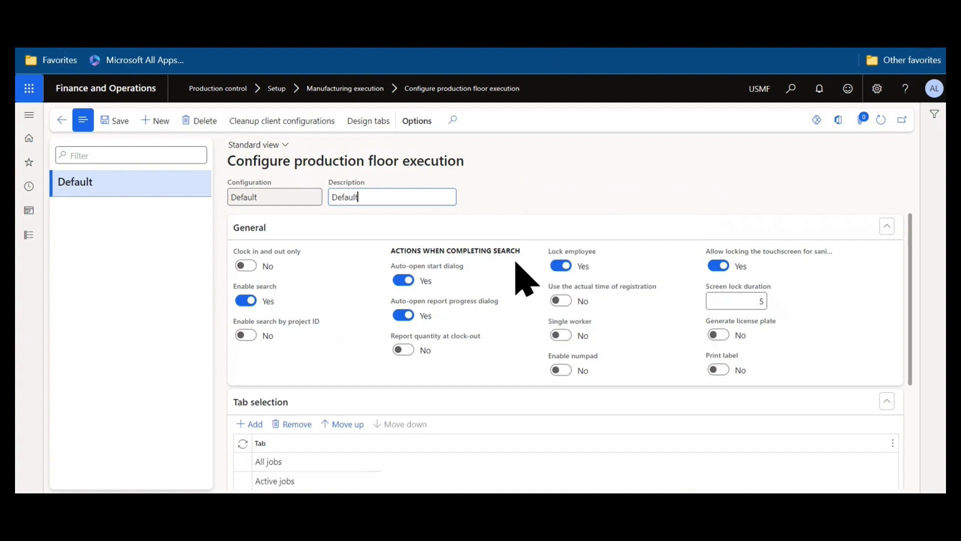
mouse_move(515, 263)
mouse_move(565, 360)
mouse_move(738, 369)
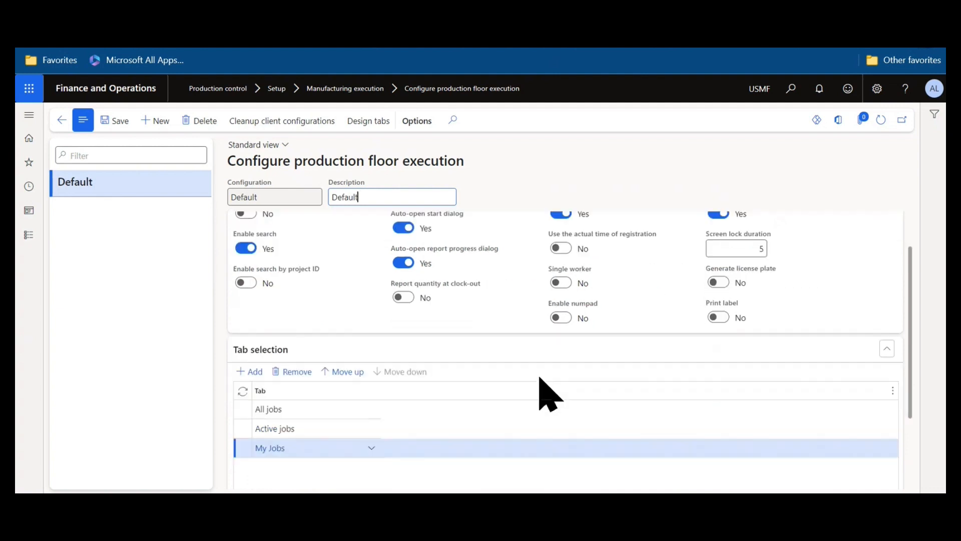
scroll(549, 394, down, 1)
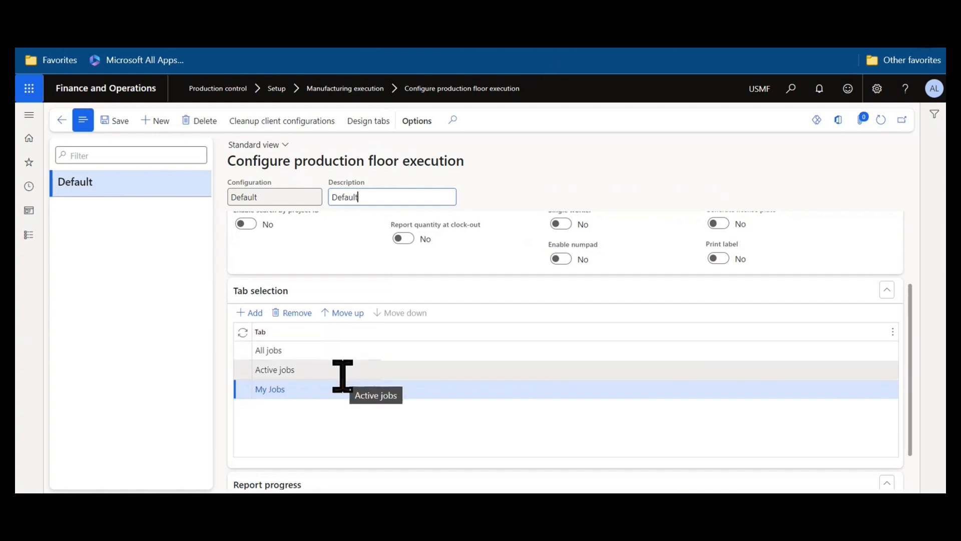
scroll(443, 432, down, 1)
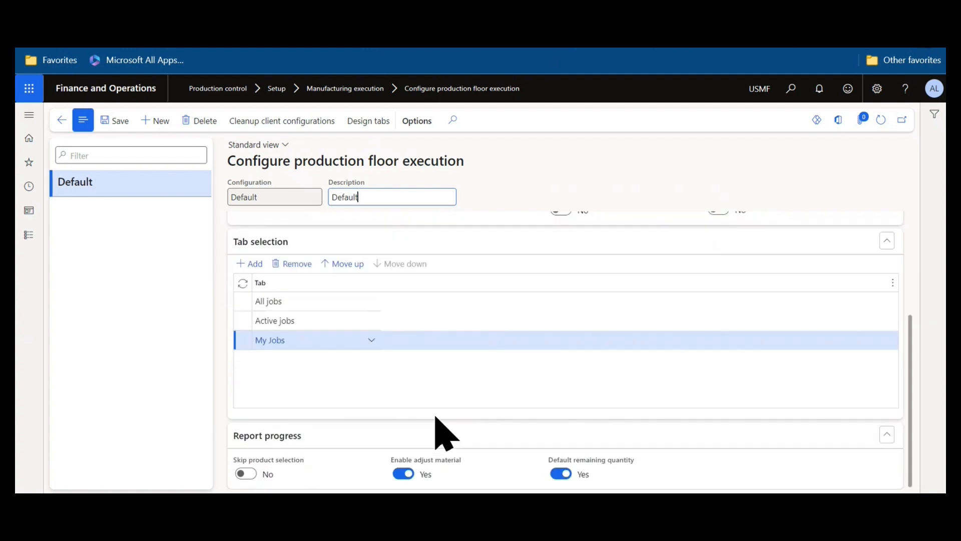
click(372, 125)
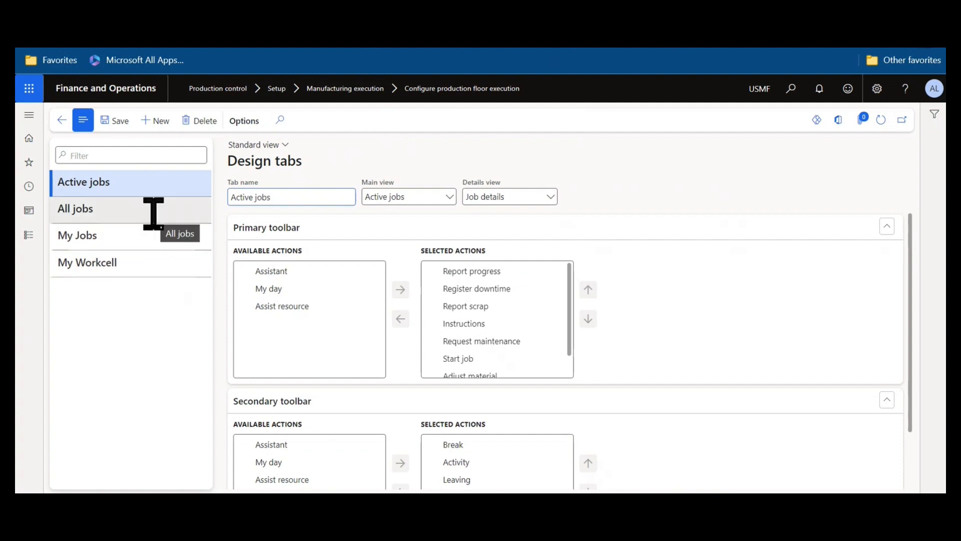
click(124, 214)
click(133, 231)
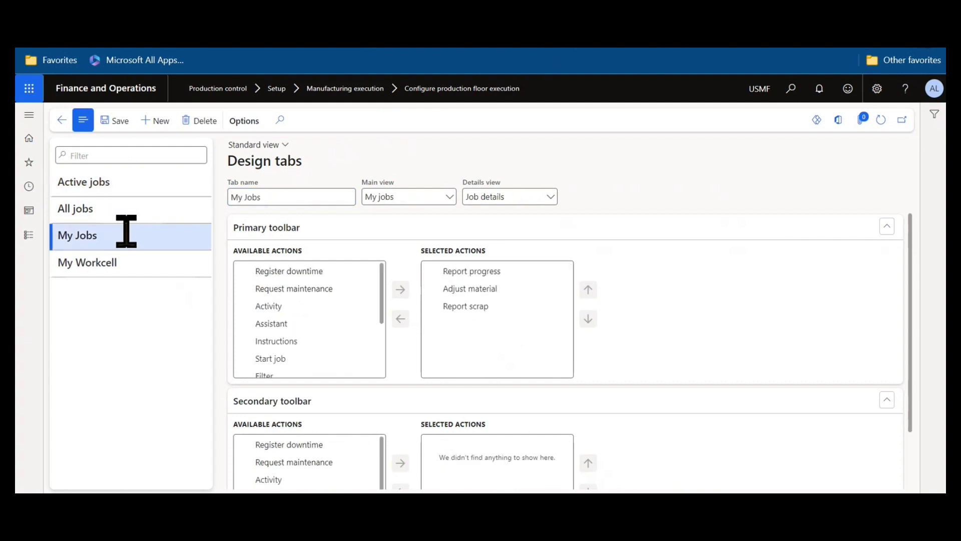
click(62, 121)
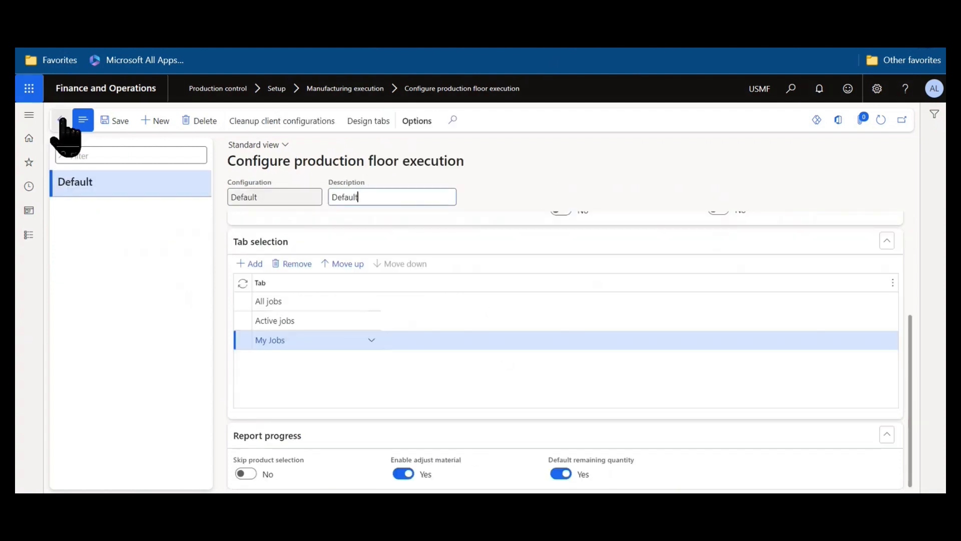
Return to the home dashboard and launch Production floor execution from Manufacturing execution.
click(106, 91)
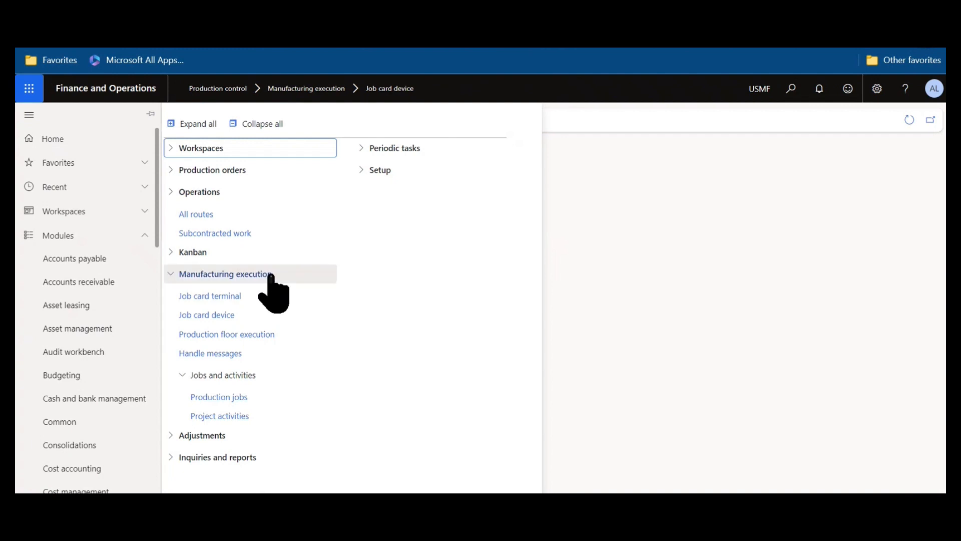
click(292, 339)
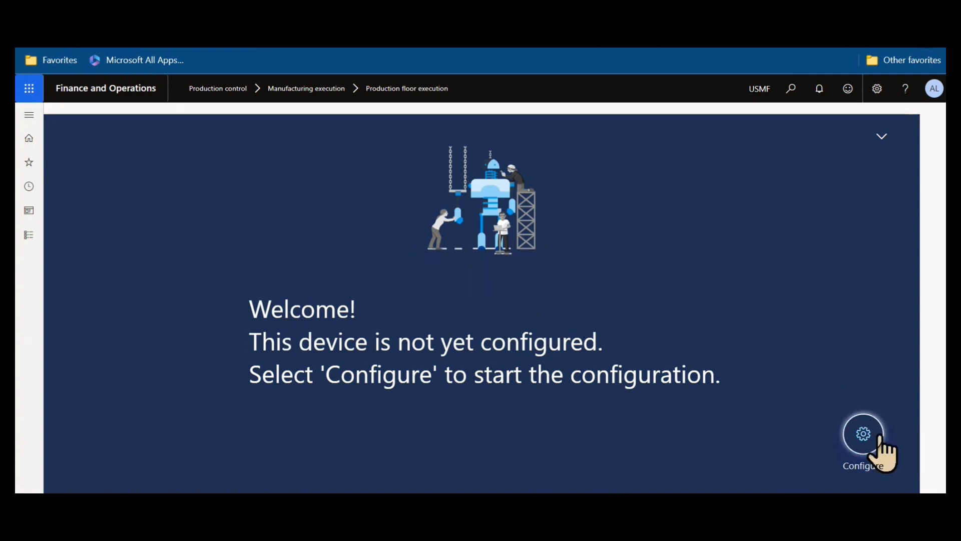
Start configuring the device and select production unit 120 for the production floor area.
click(864, 435)
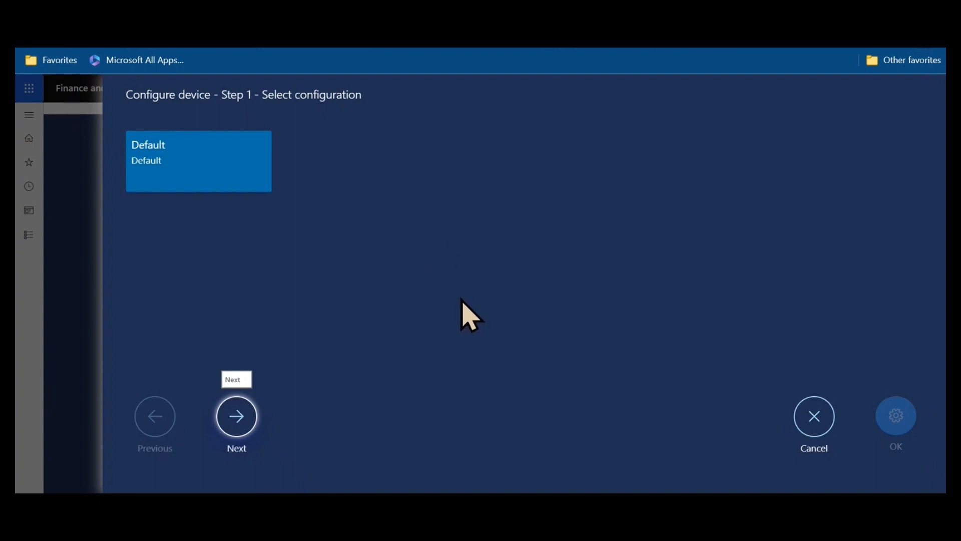
click(238, 426)
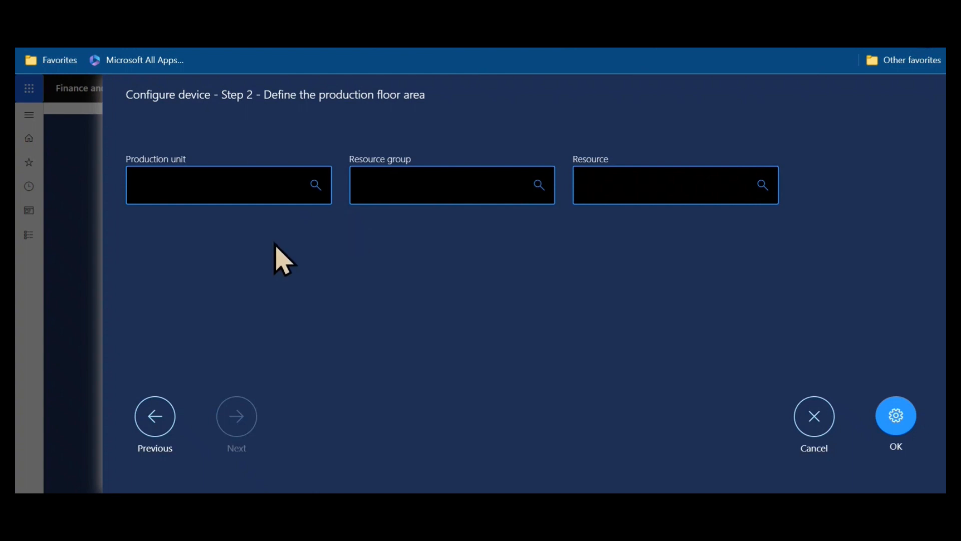
click(315, 185)
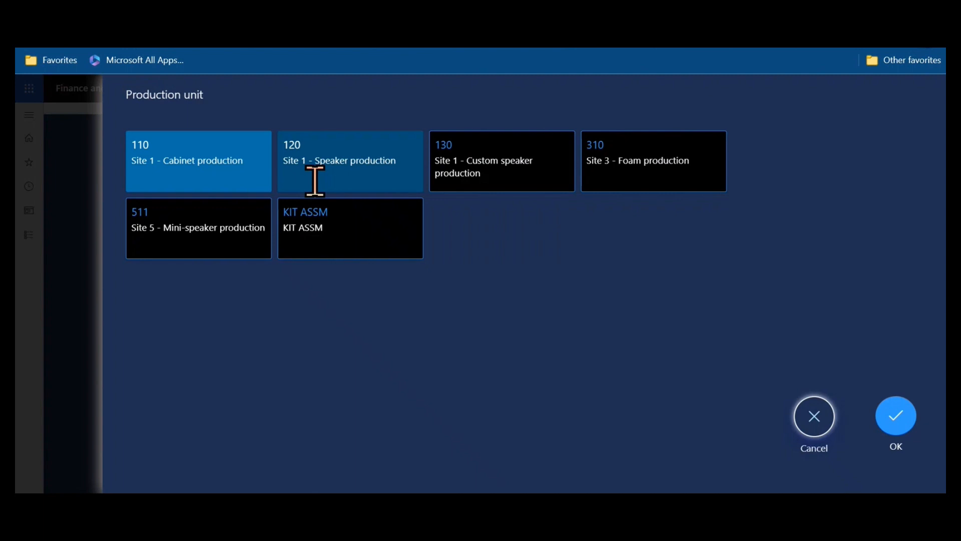
click(315, 181)
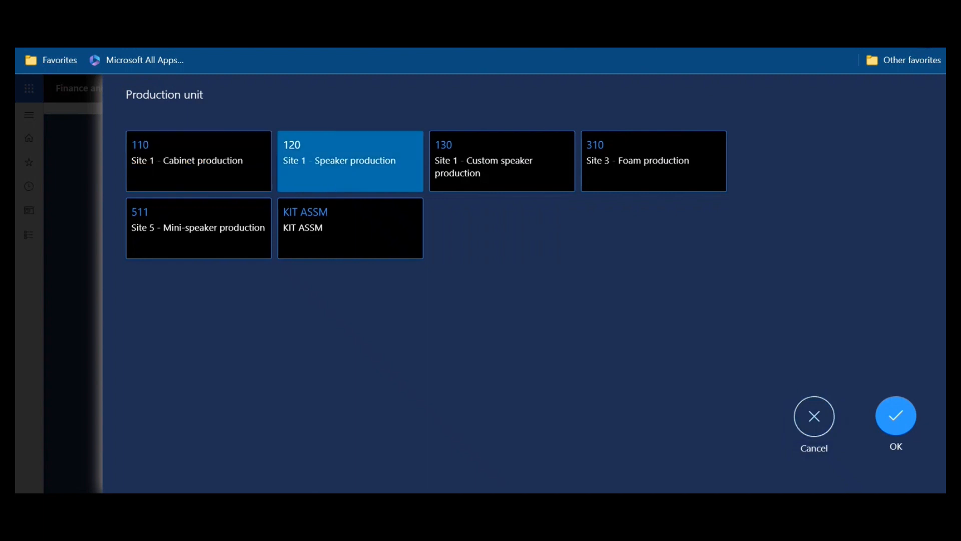
click(900, 425)
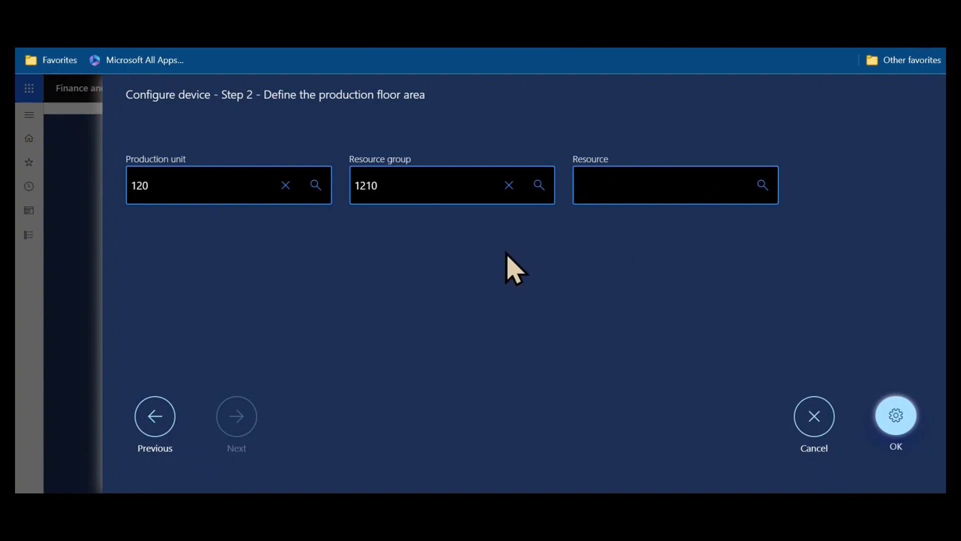
Clear the fields, reselect production unit 120, add resource group 1220, and finish the configuration.
click(286, 198)
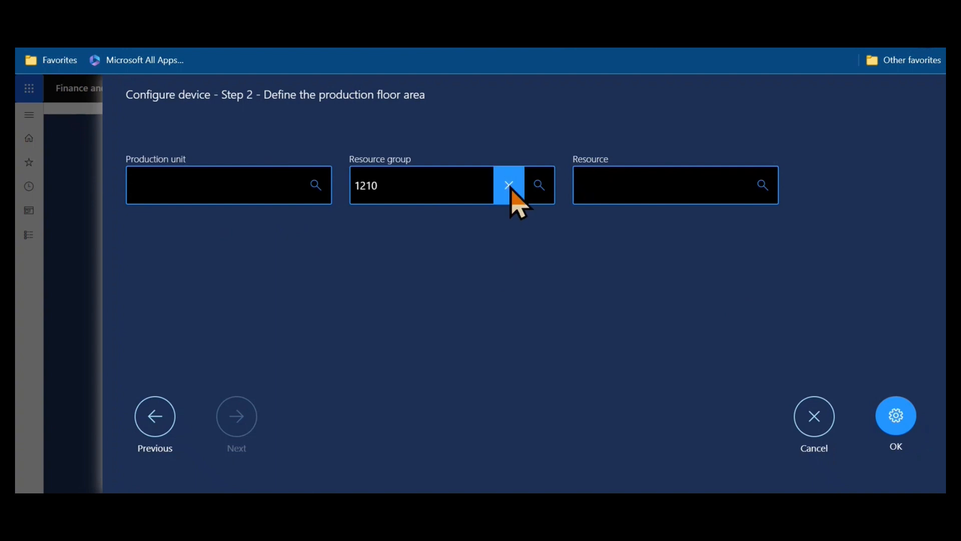
click(509, 189)
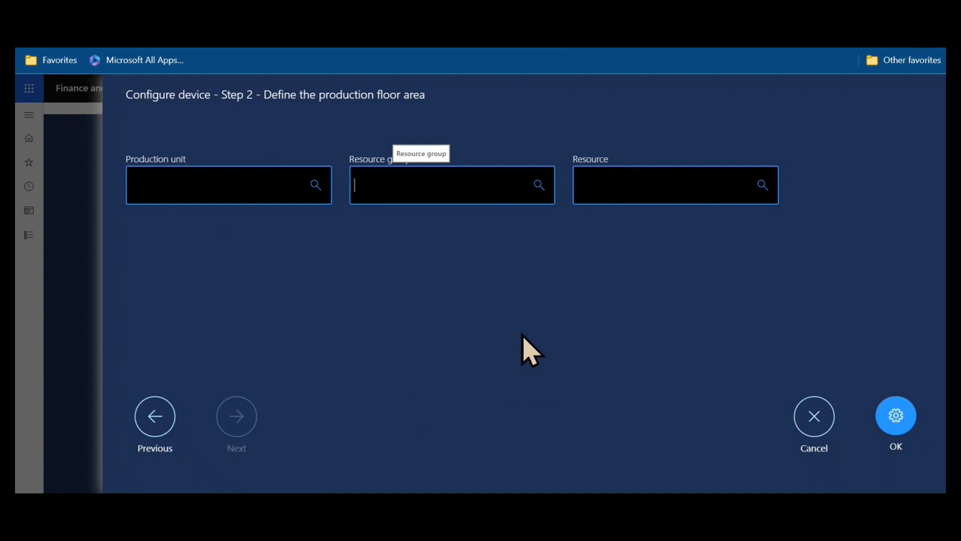
click(321, 198)
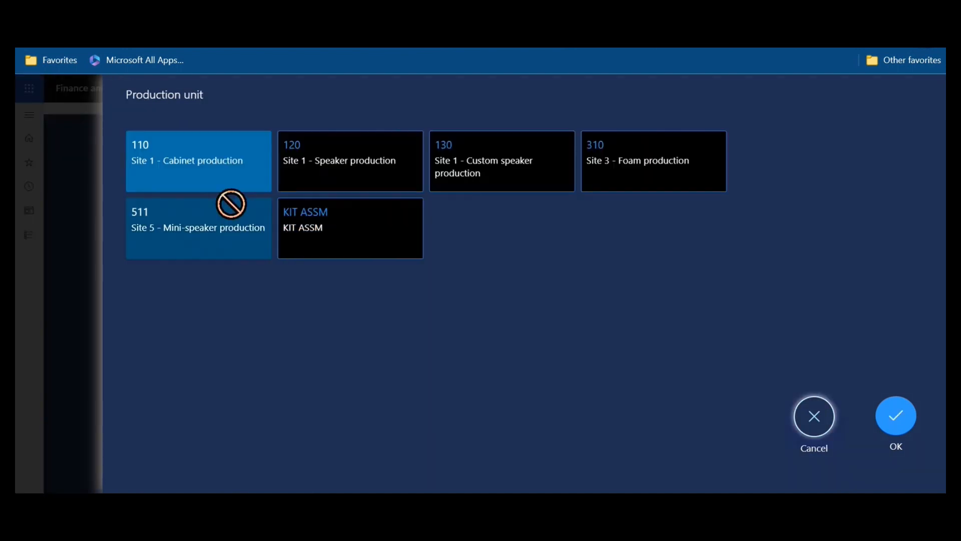
click(317, 158)
click(896, 415)
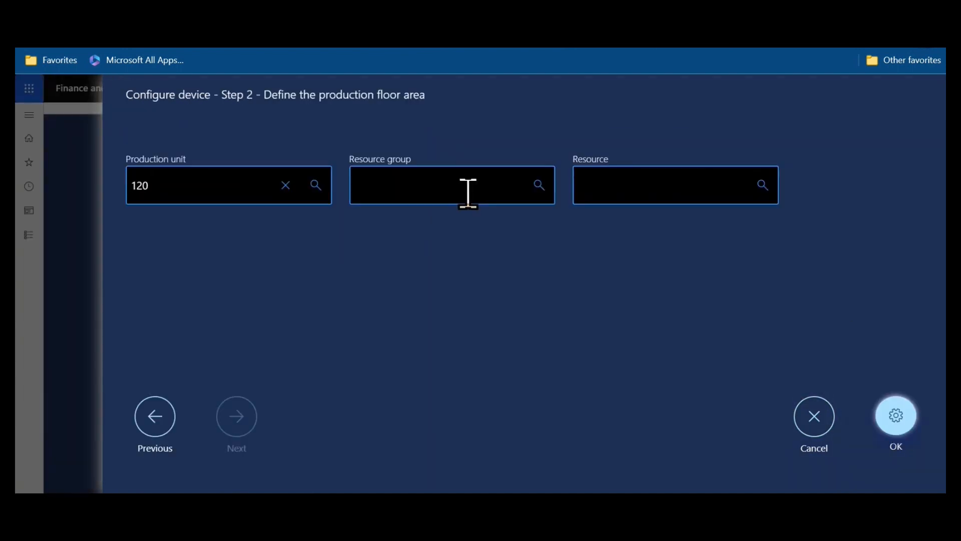
click(538, 187)
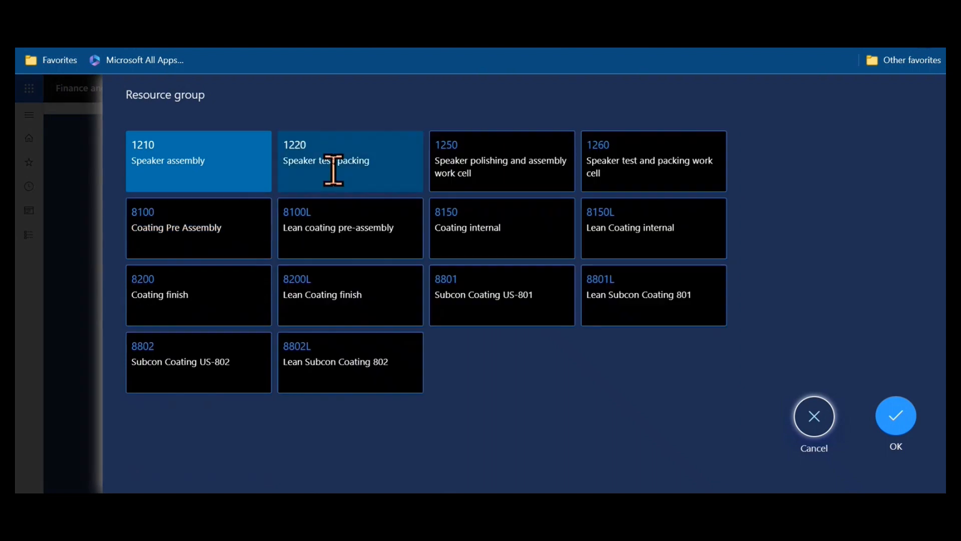
click(333, 167)
click(903, 422)
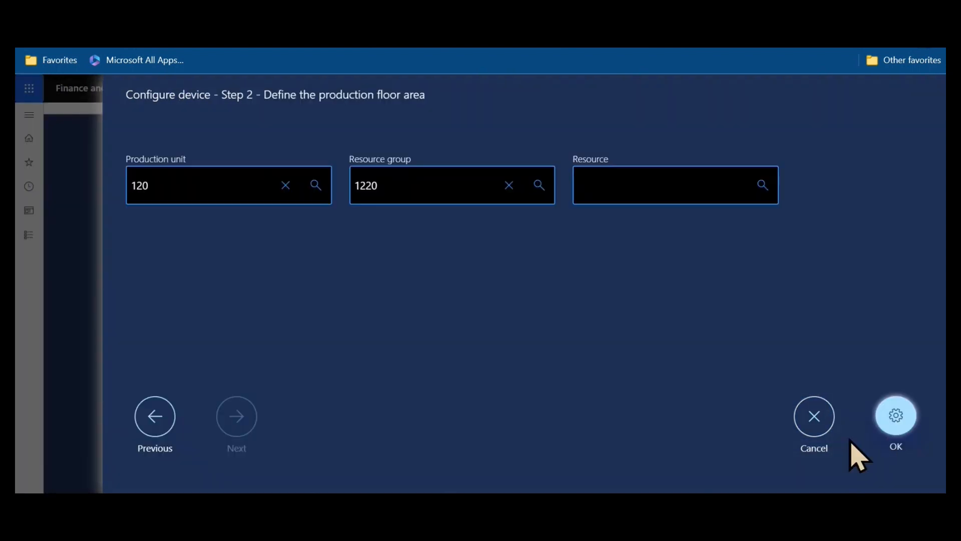
click(909, 426)
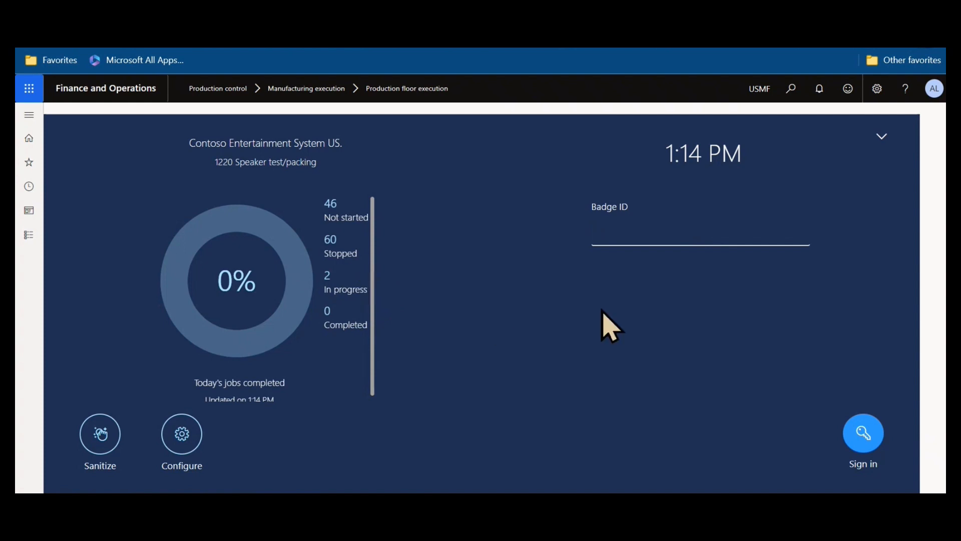
Sign in to production floor execution with the worker's badge ID to show the All jobs list.
key(Return)
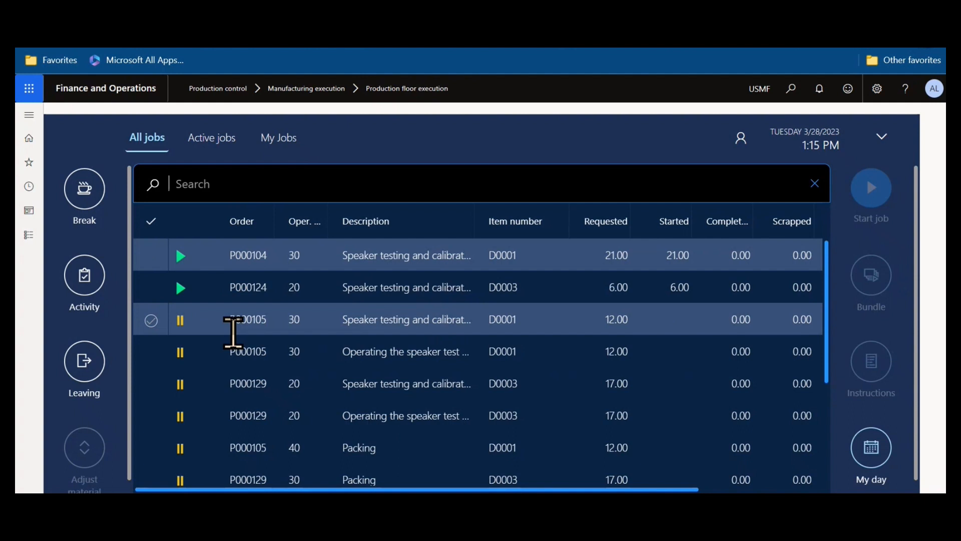
scroll(233, 333, down, 3)
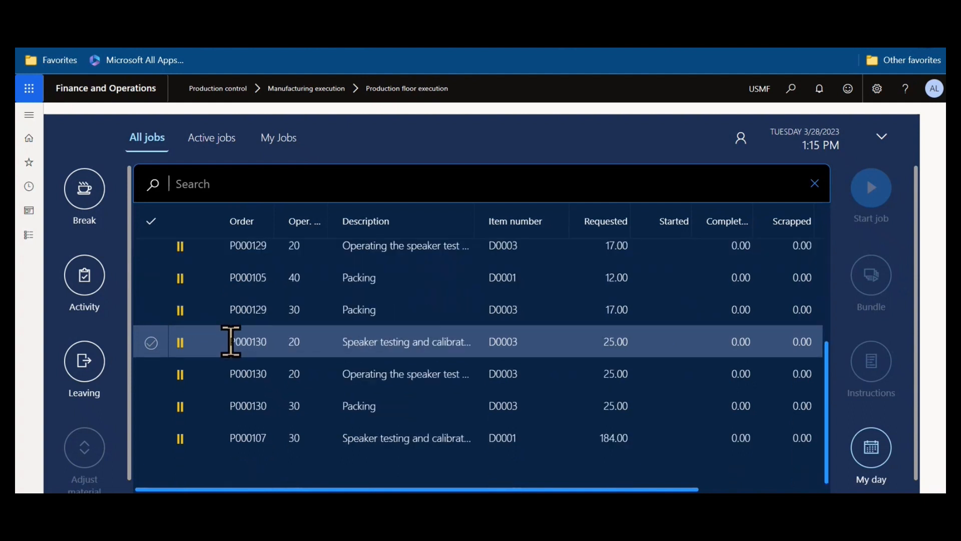
scroll(231, 341, up, 3)
mouse_move(230, 341)
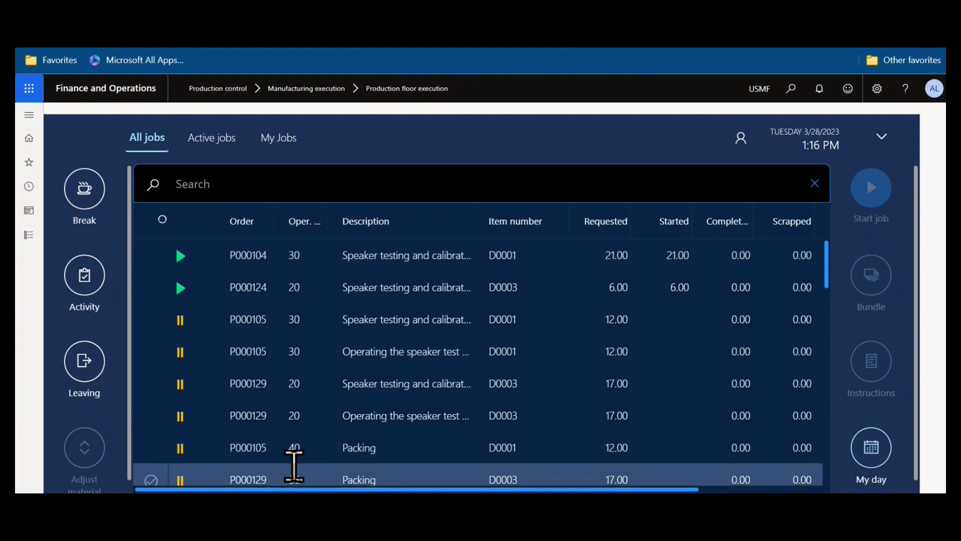
click(226, 178)
text(P0001)
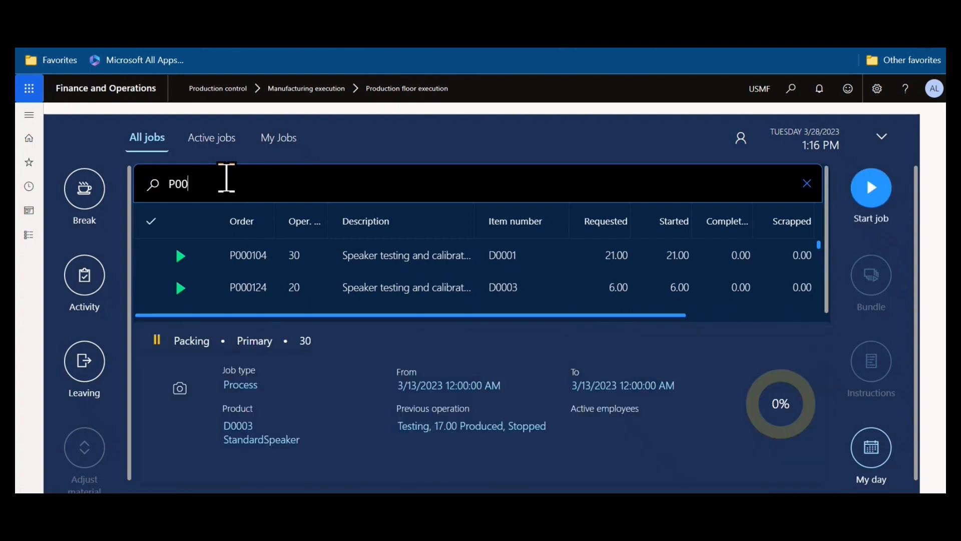
text(29)
key(Return)
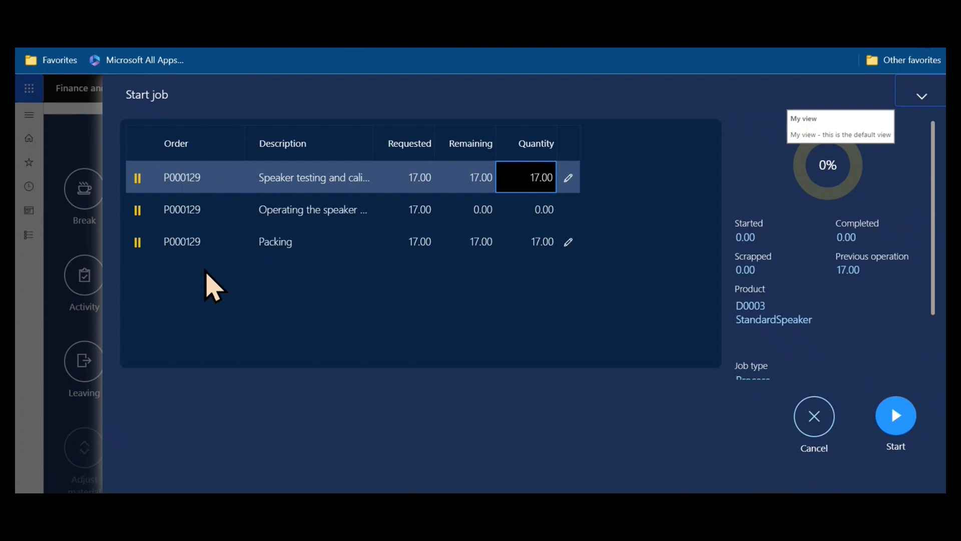
click(807, 423)
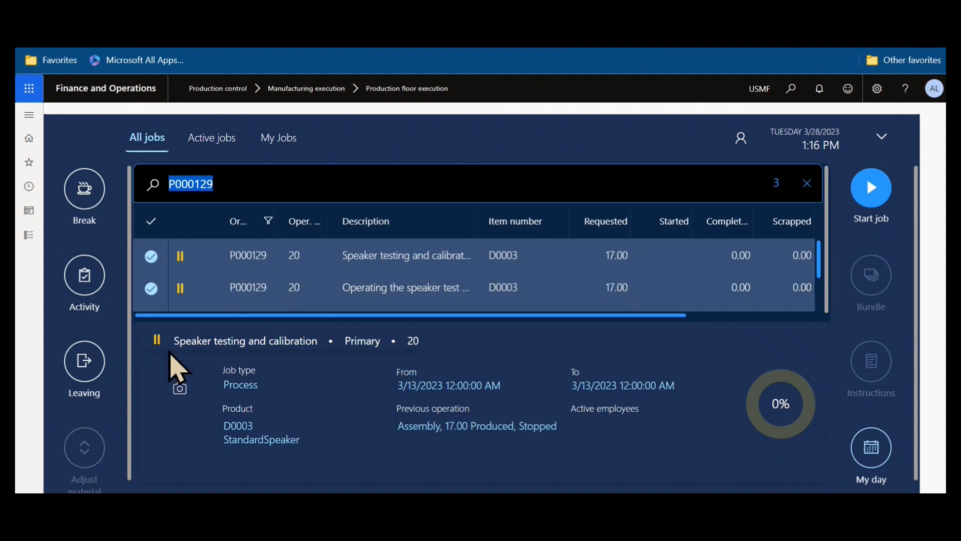
click(593, 190)
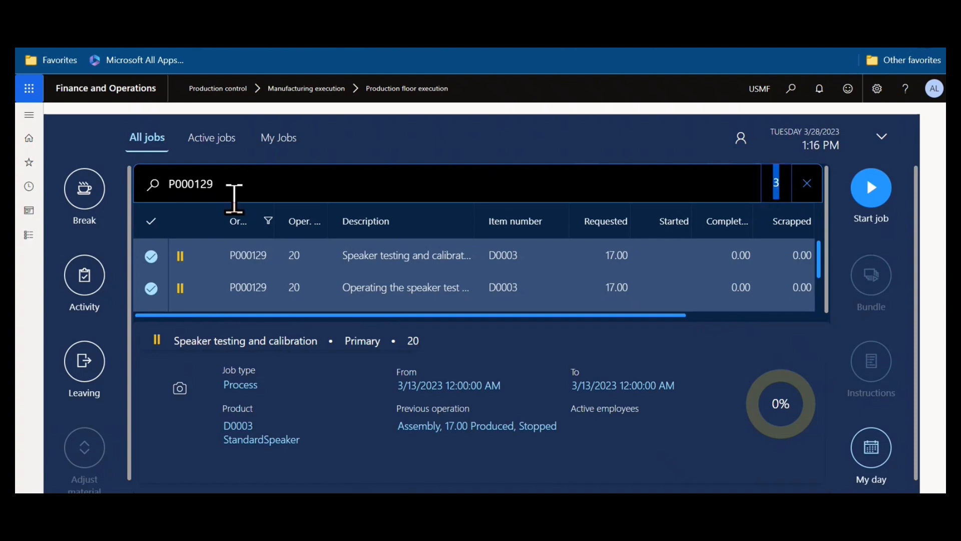
key(BackSpace)
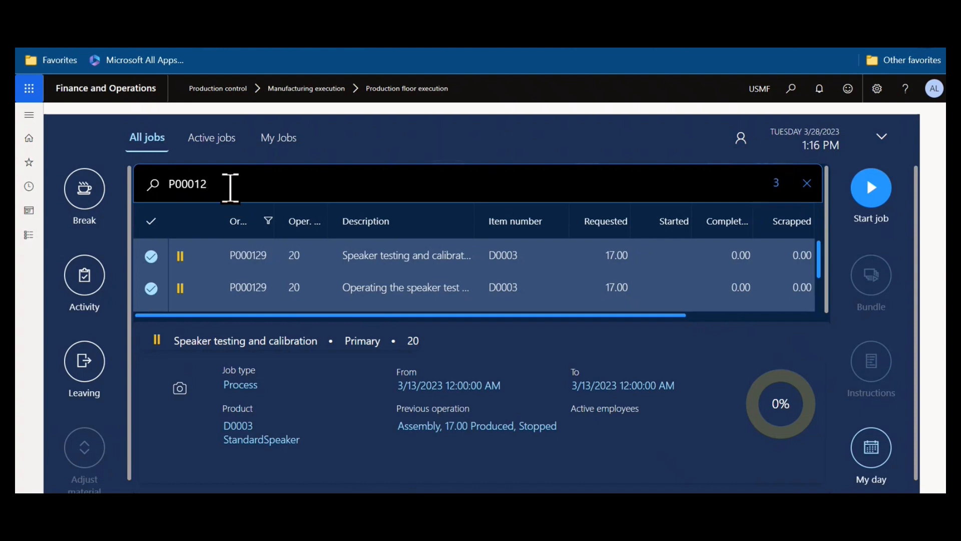
key(BackSpace)
key(BackSpace)
key(BackSpace)
key(BackSpace)
key(BackSpace)
key(BackSpace)
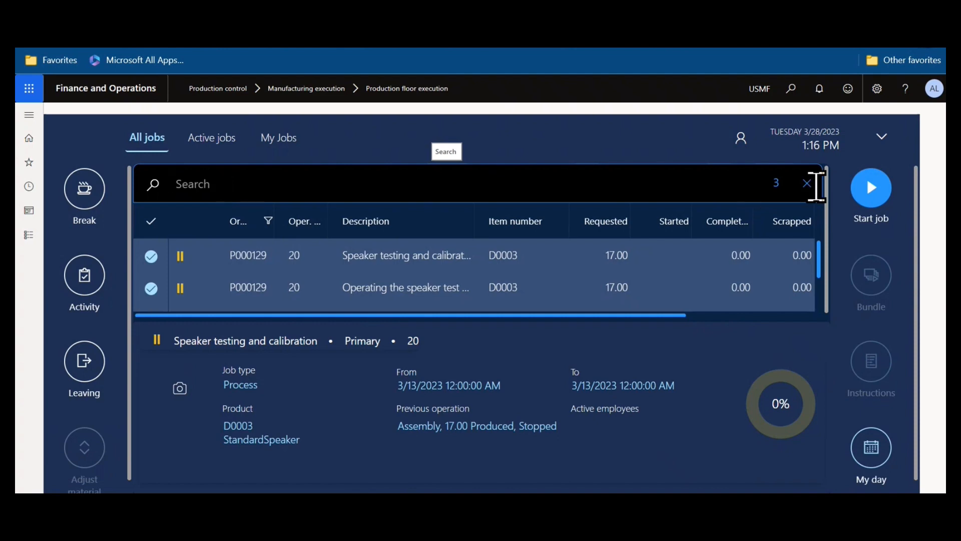
click(807, 183)
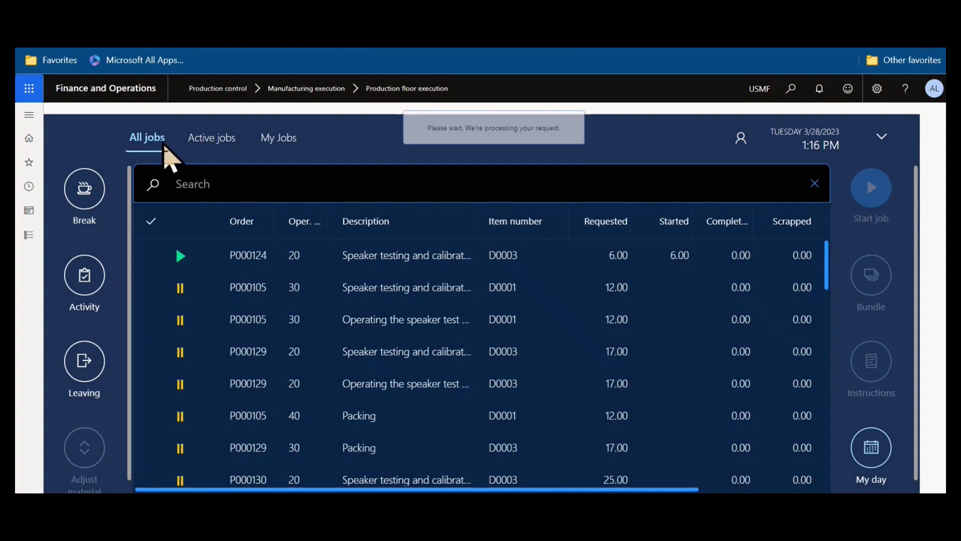
click(220, 140)
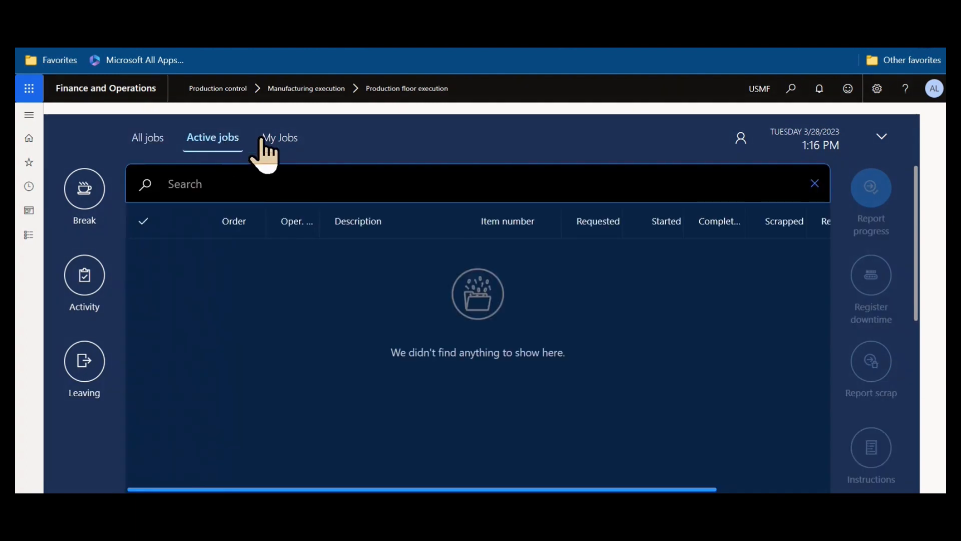
click(284, 142)
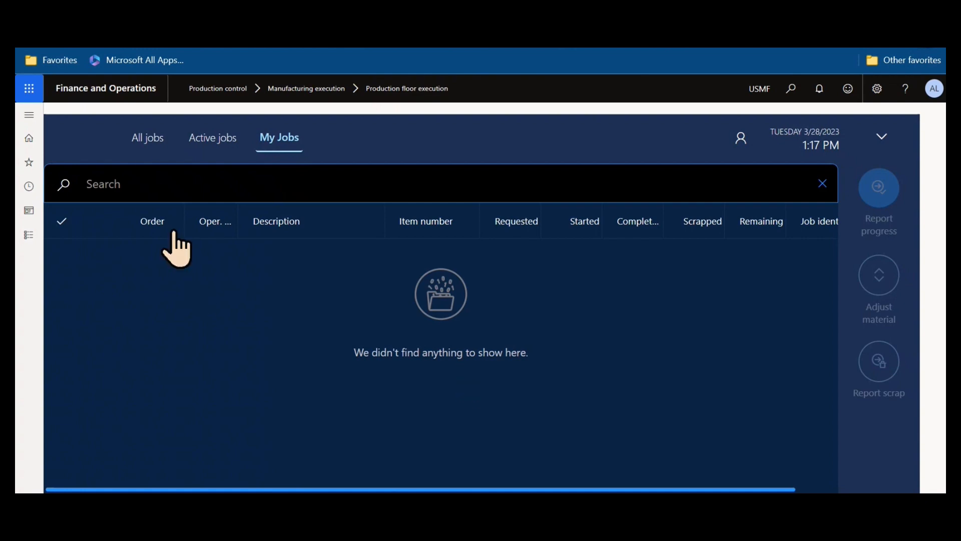
click(145, 140)
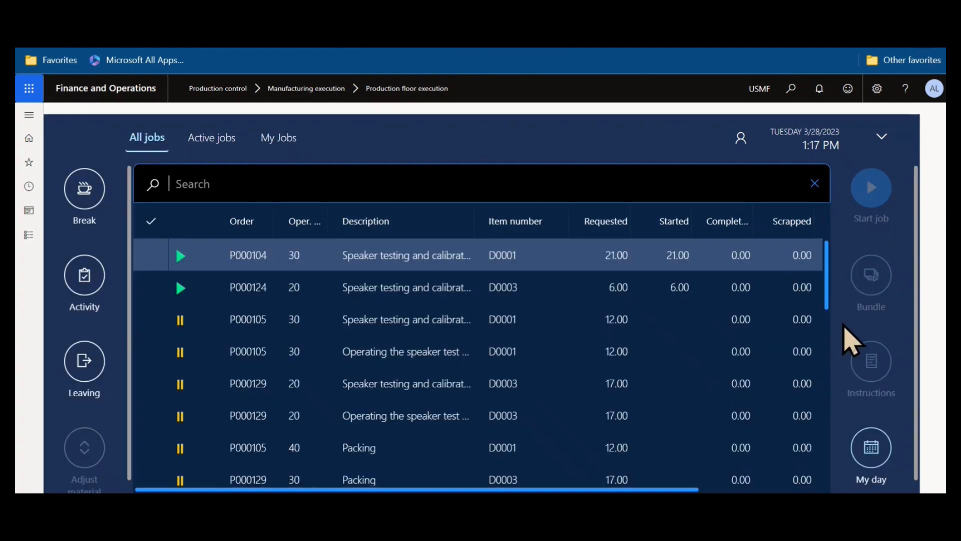
scroll(873, 370, down, 1)
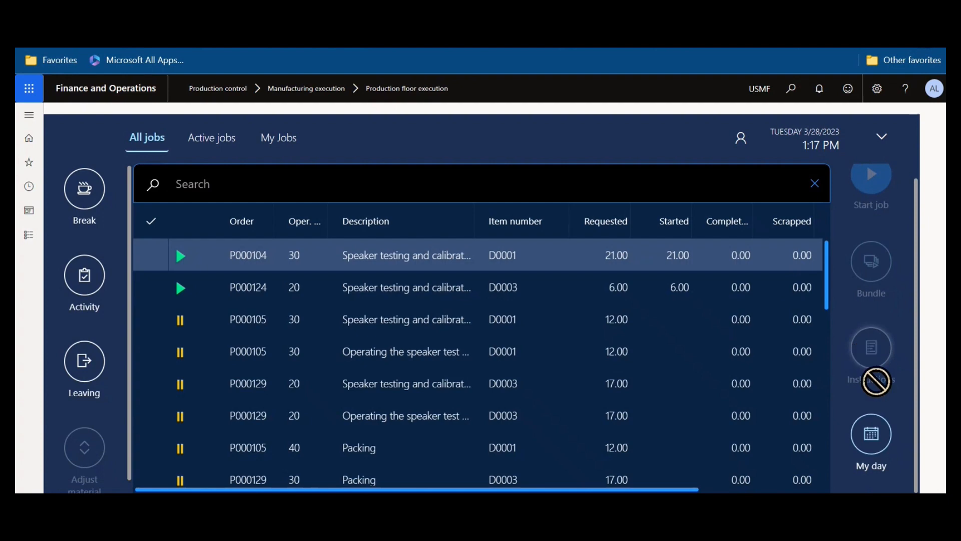
click(871, 458)
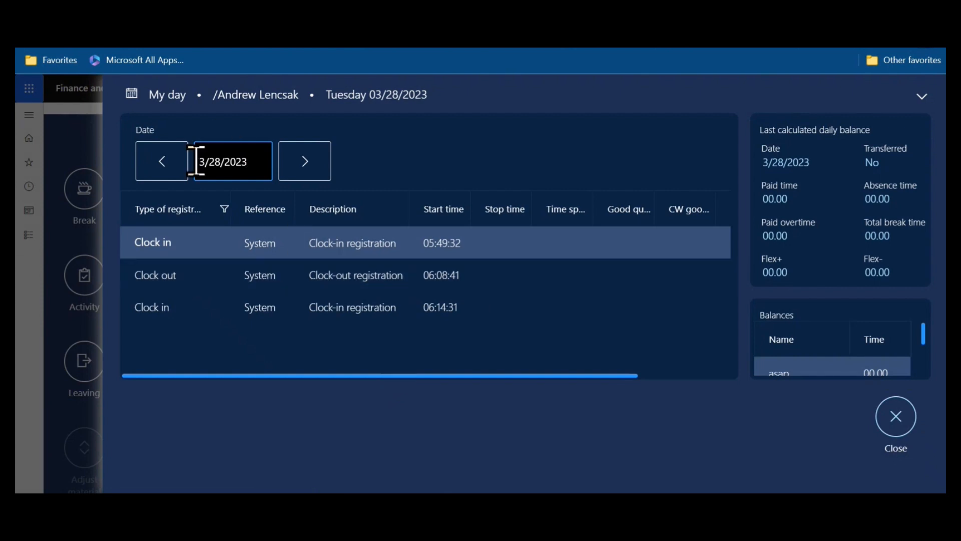
click(175, 160)
click(176, 162)
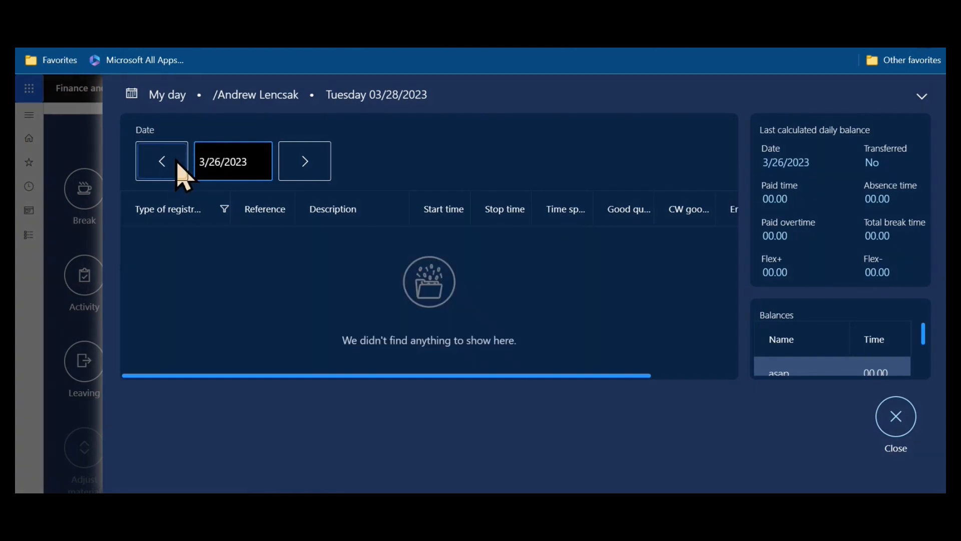
click(177, 161)
click(303, 165)
click(303, 170)
click(303, 170)
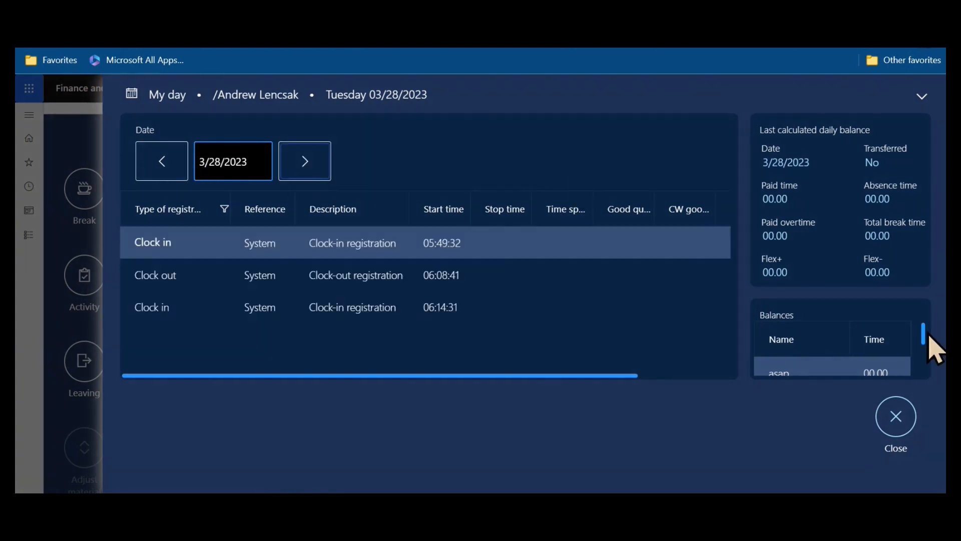
drag(924, 337, 908, 322)
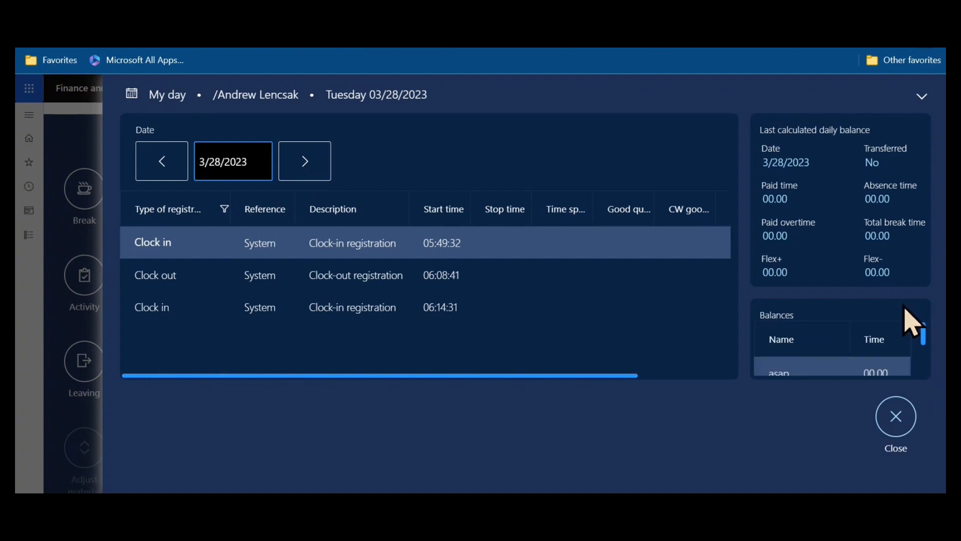
click(885, 413)
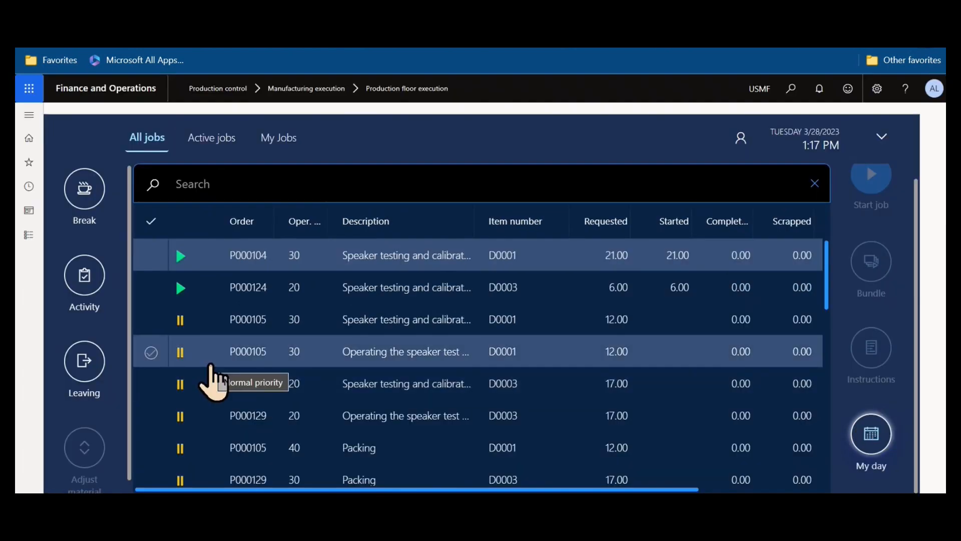
Clock the worker out of the production floor, accepting the Leave absence reason.
scroll(210, 373, down, 15)
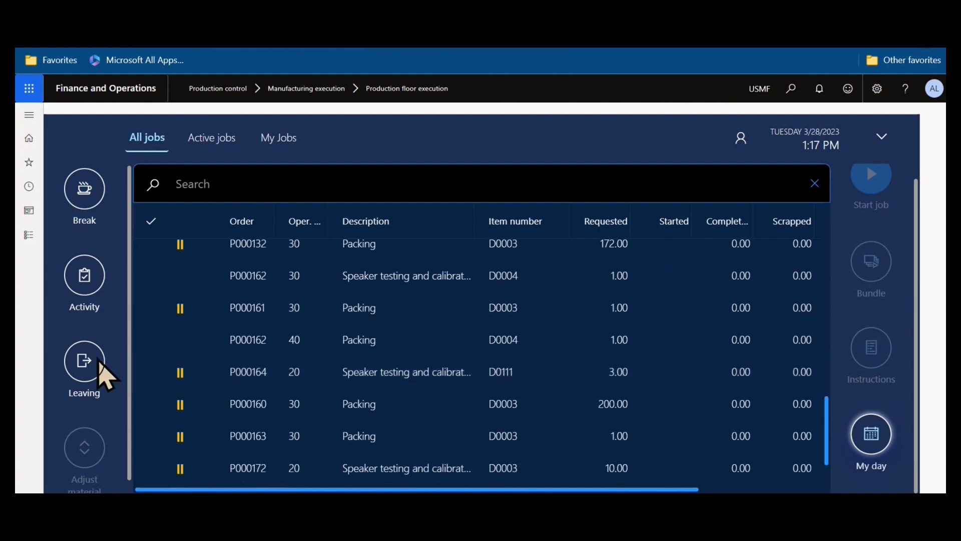
click(83, 363)
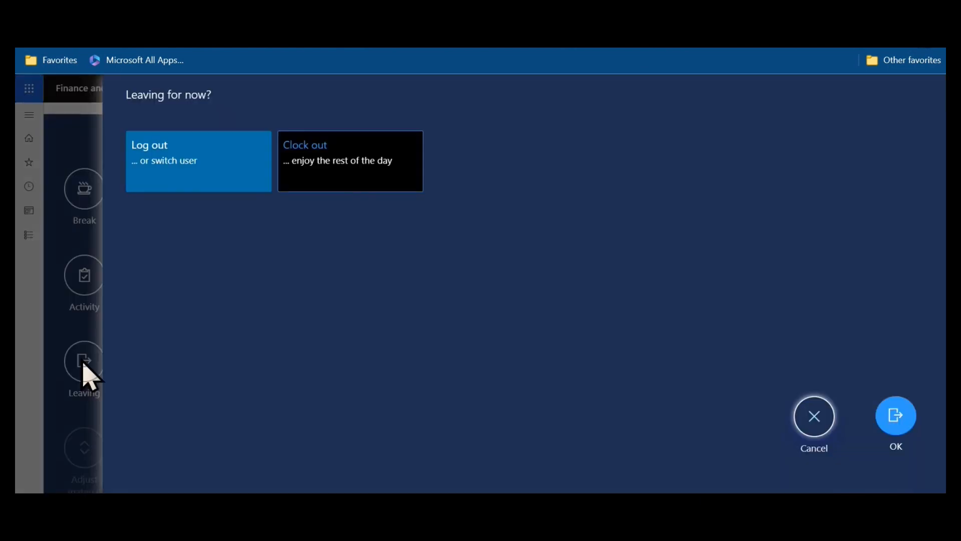
click(356, 141)
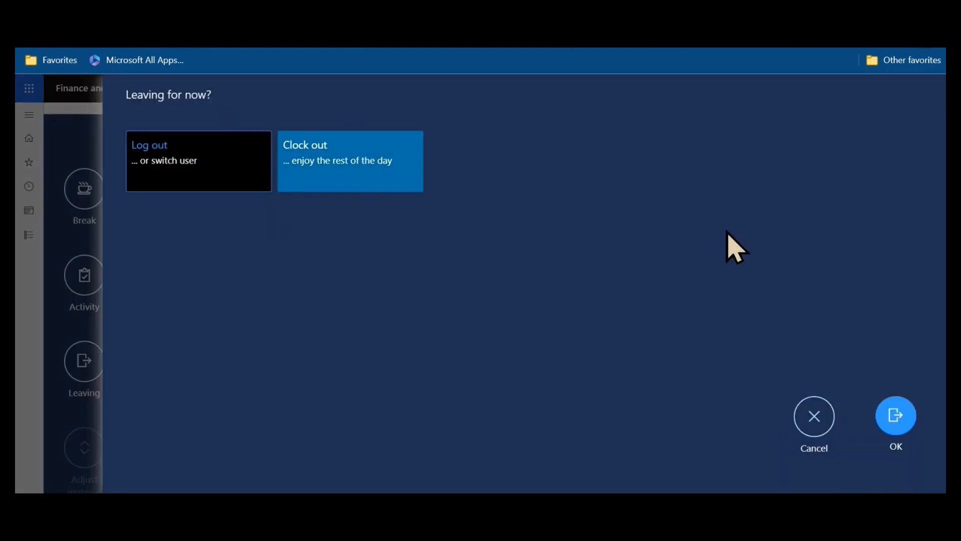
click(898, 418)
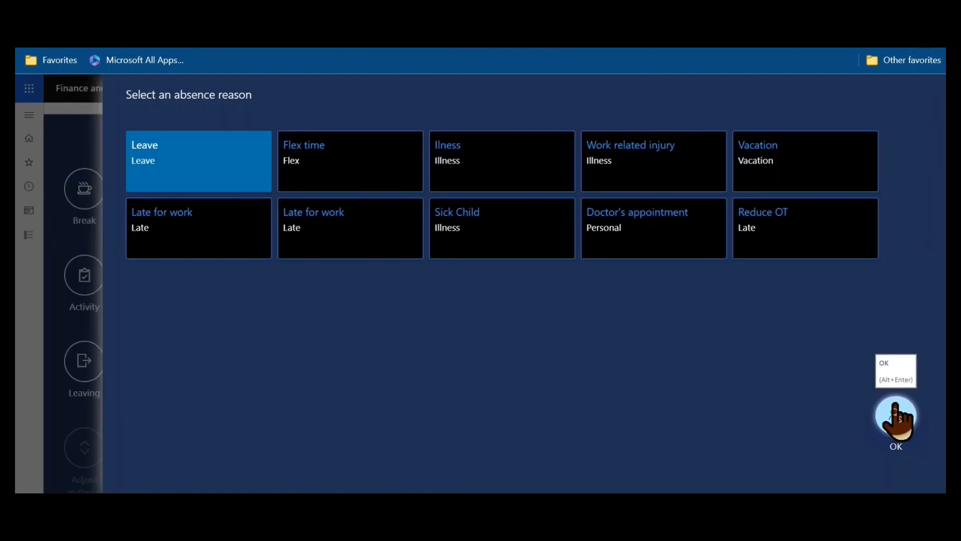
click(909, 422)
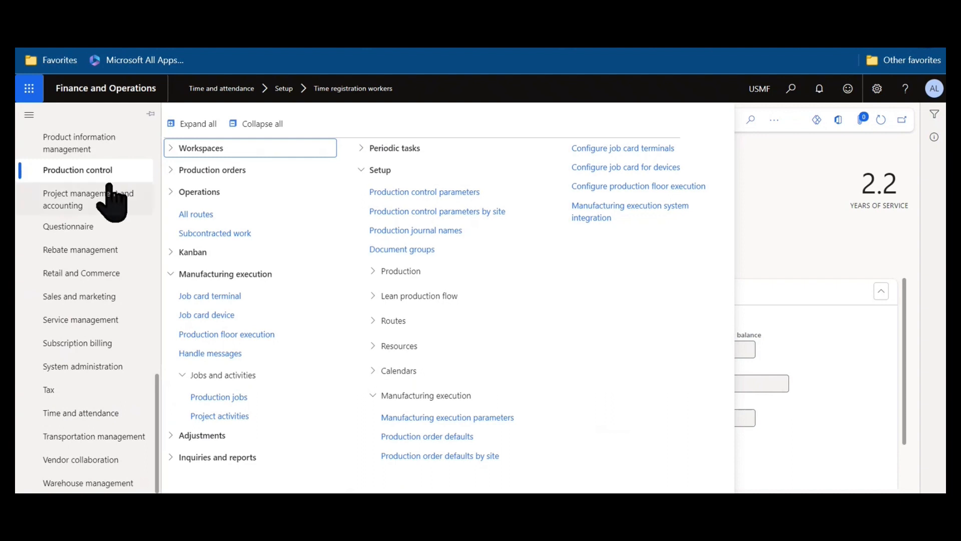
Open Manufacturing execution parameters and review its Project settings: Use badge ID on, Use password off.
click(468, 418)
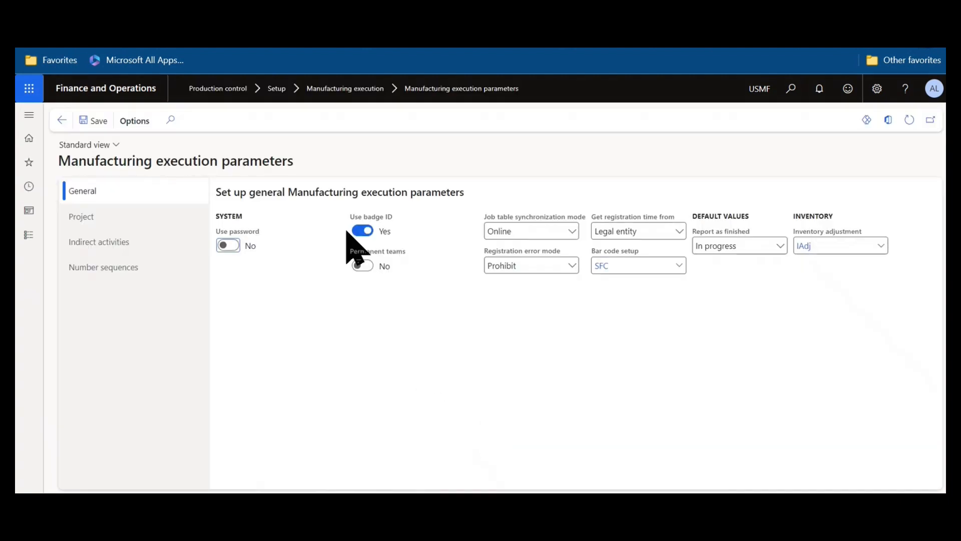
mouse_move(360, 216)
mouse_move(253, 236)
click(186, 224)
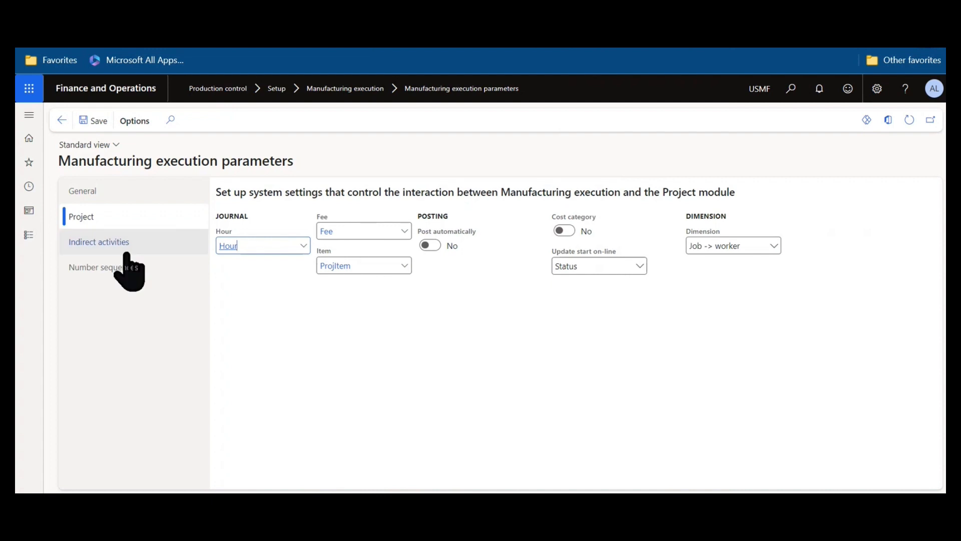
click(30, 116)
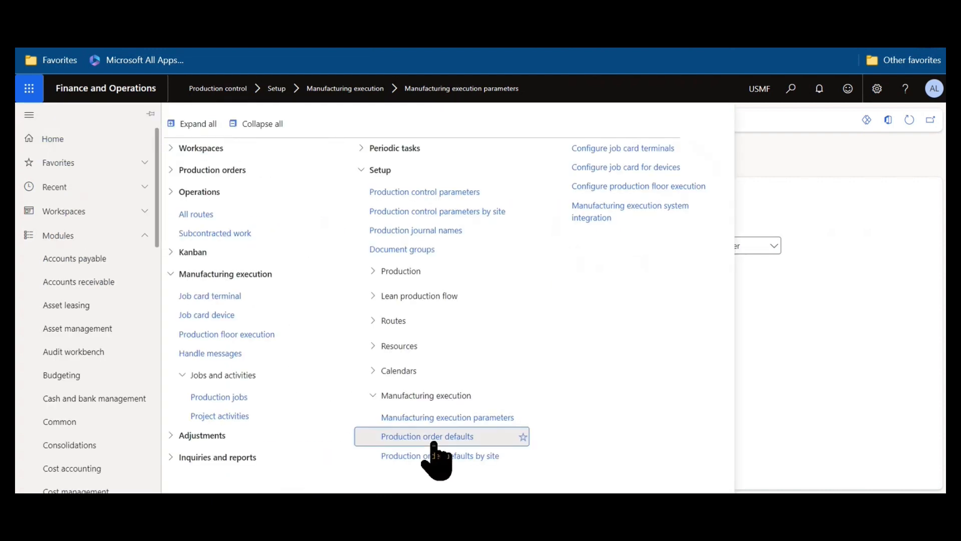
Open Production order defaults from the Manufacturing execution setup menu.
click(433, 441)
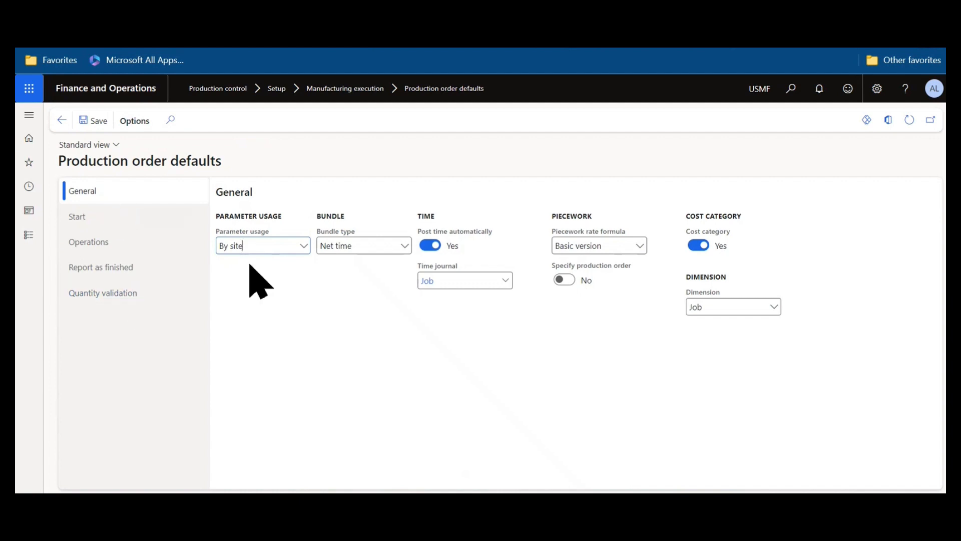
click(301, 248)
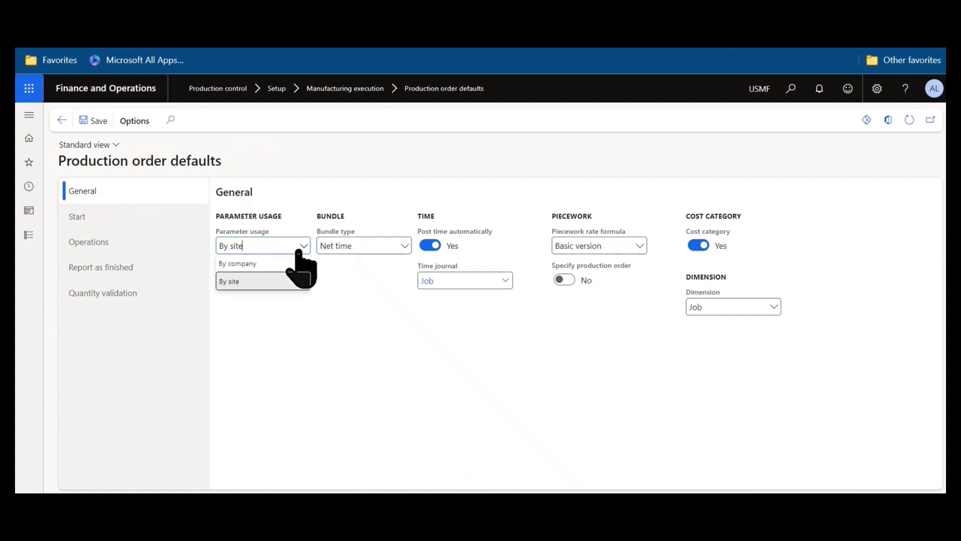
click(388, 365)
click(400, 250)
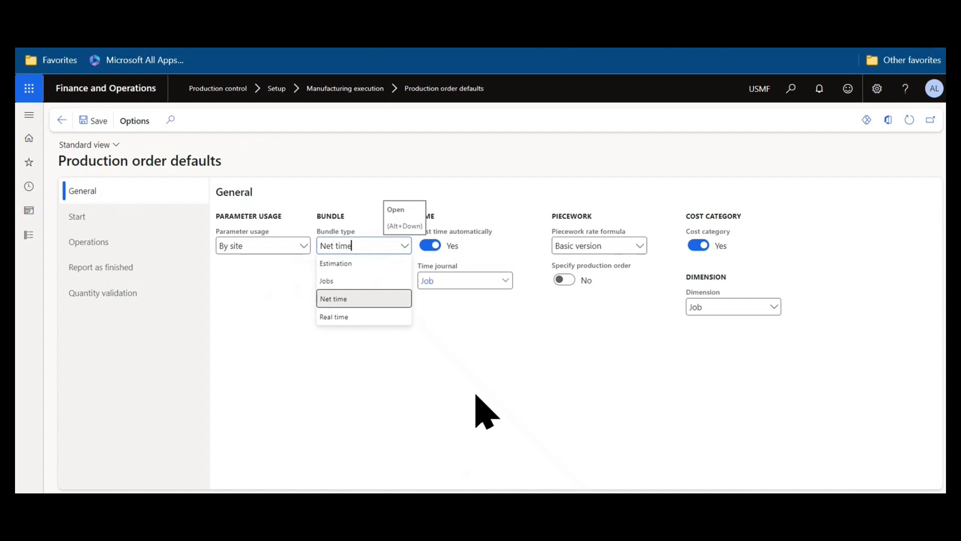
key(Escape)
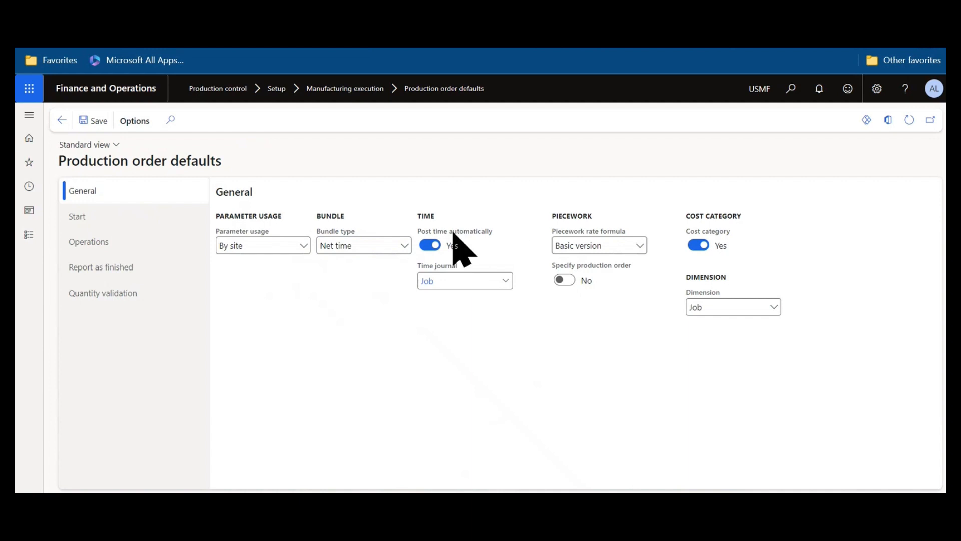
mouse_move(453, 235)
click(510, 284)
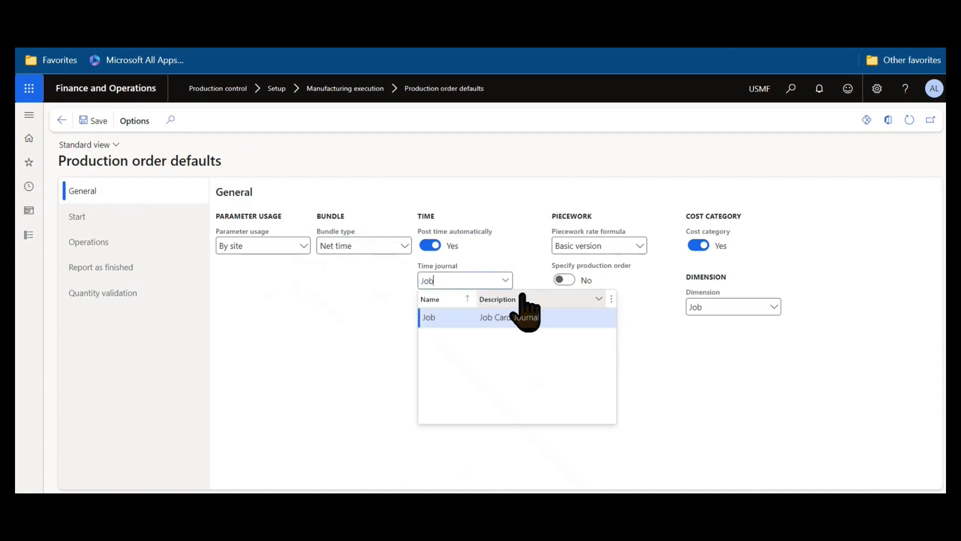
click(721, 430)
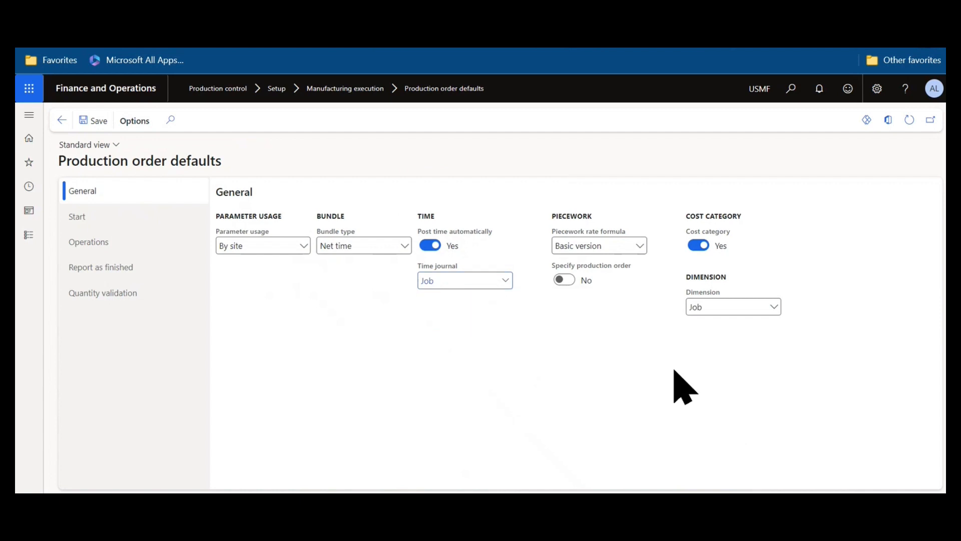
mouse_move(725, 245)
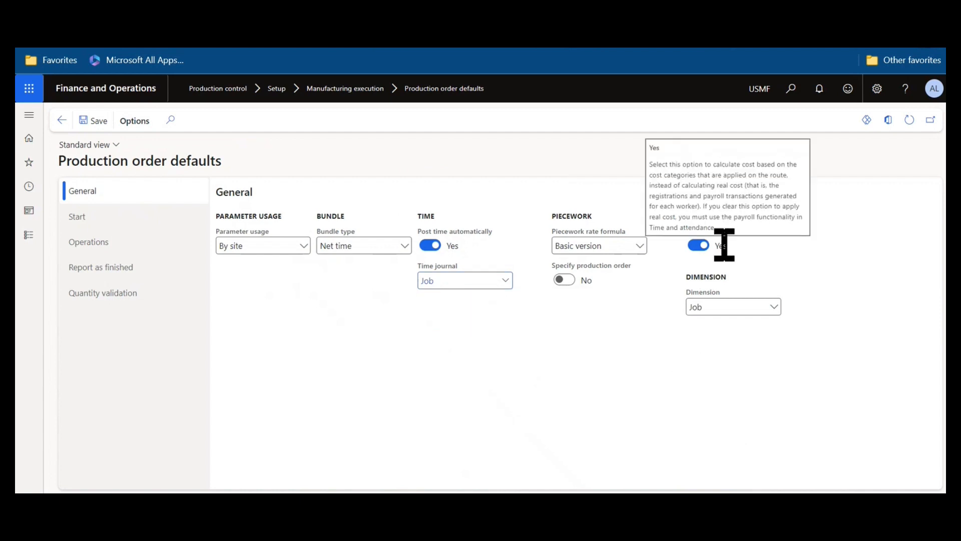
click(774, 306)
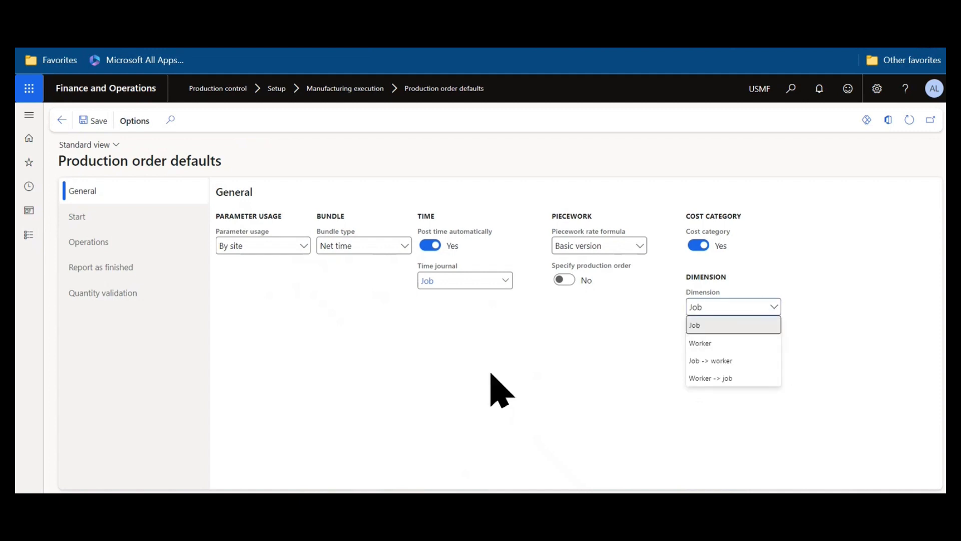
click(491, 387)
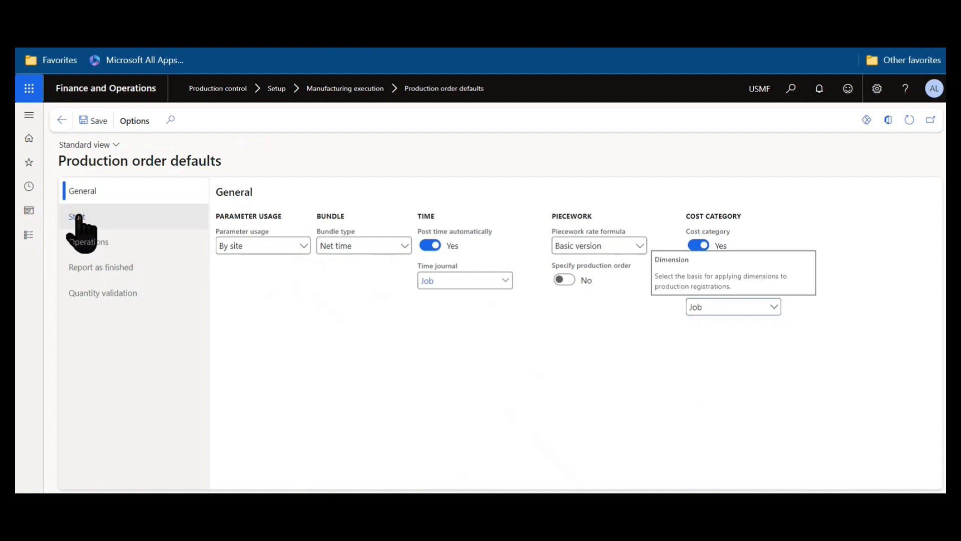
Keep Update start on-line at Status + quantity in the Start defaults, then view Operations defaults.
click(78, 217)
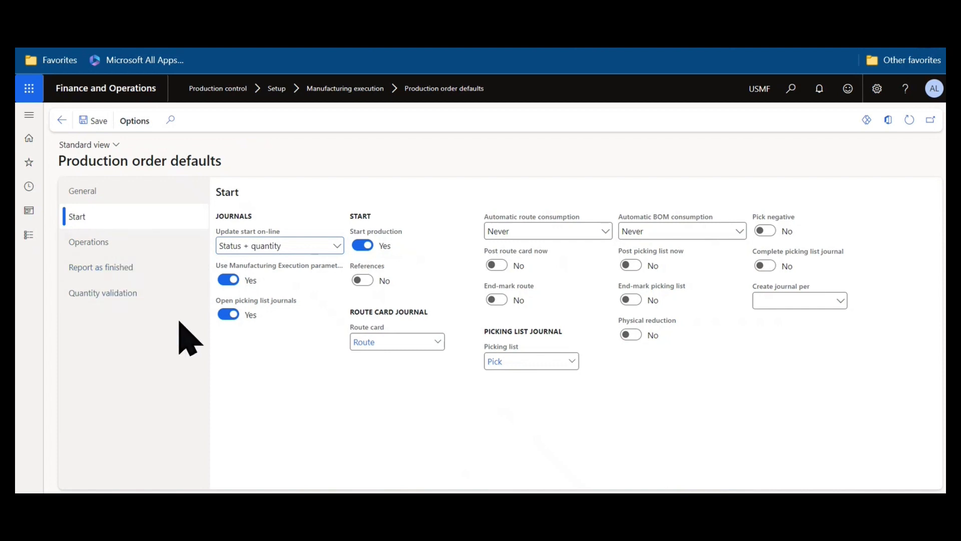
click(326, 246)
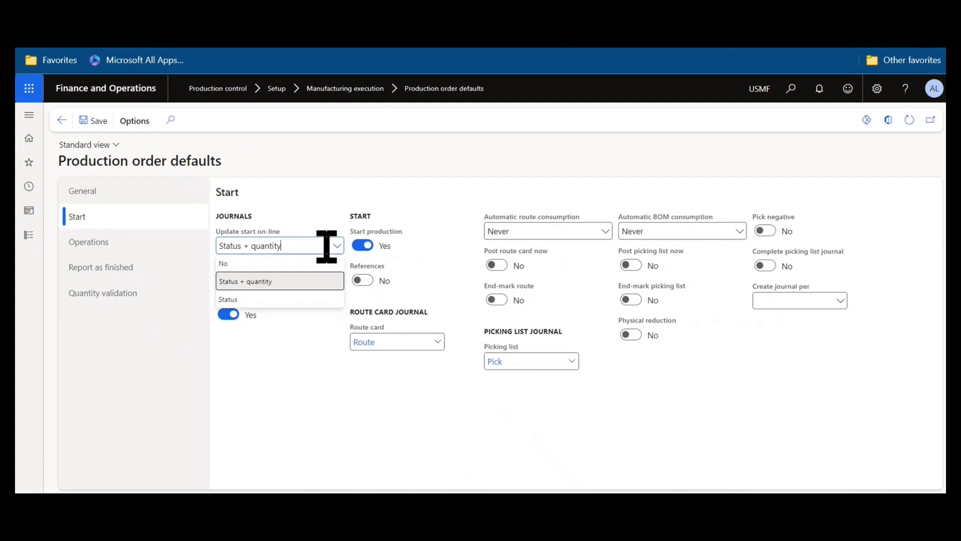
click(331, 283)
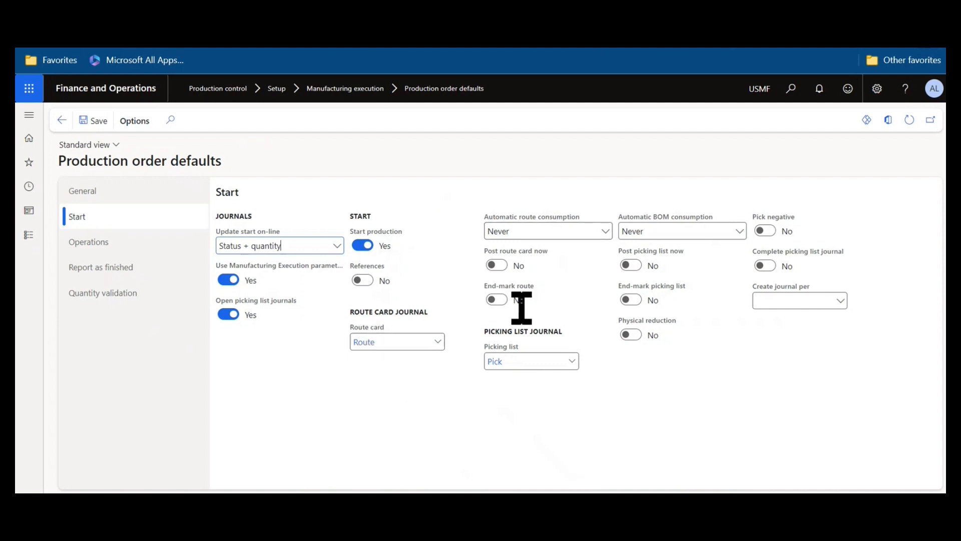
click(139, 244)
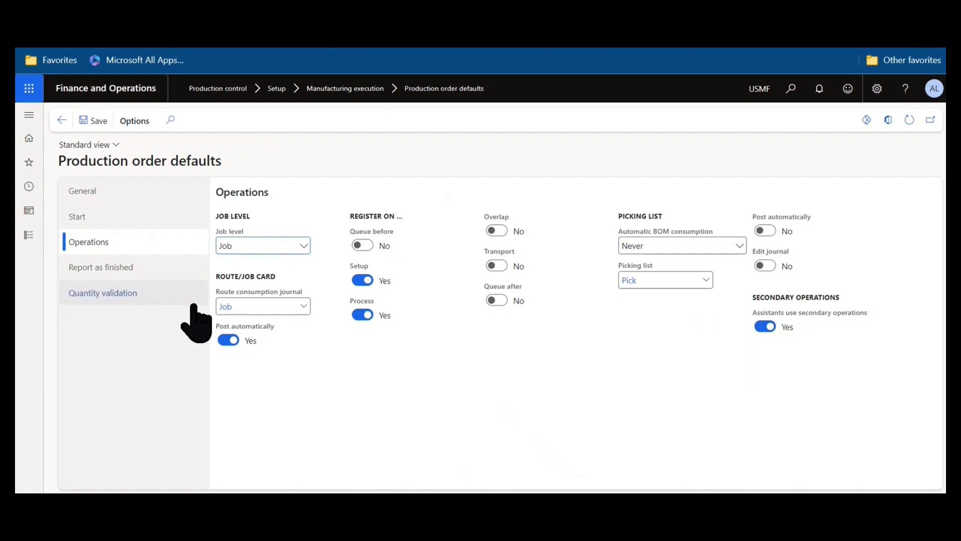
Review Report as finished defaults, then Quantity validation with maximum report quantity 9,999,999.00.
click(163, 265)
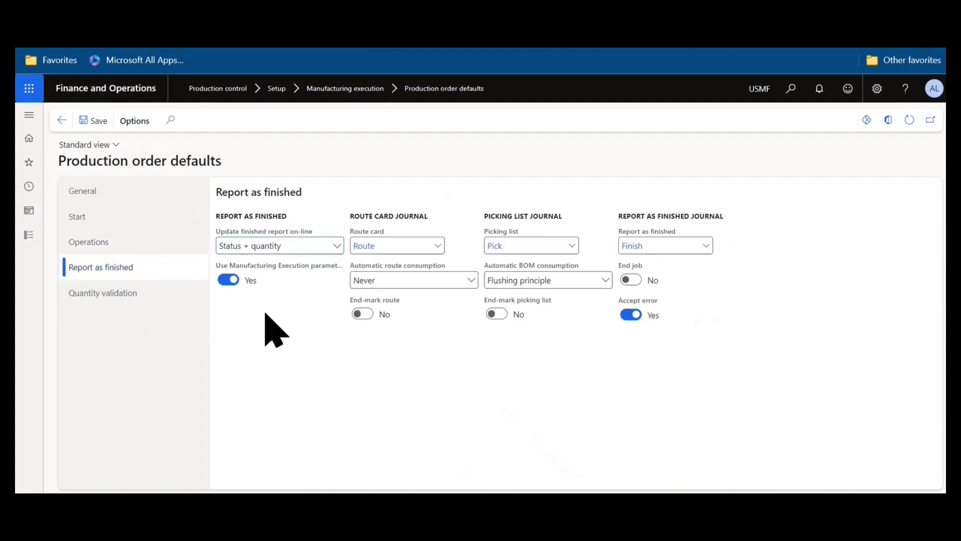
mouse_move(274, 240)
click(173, 301)
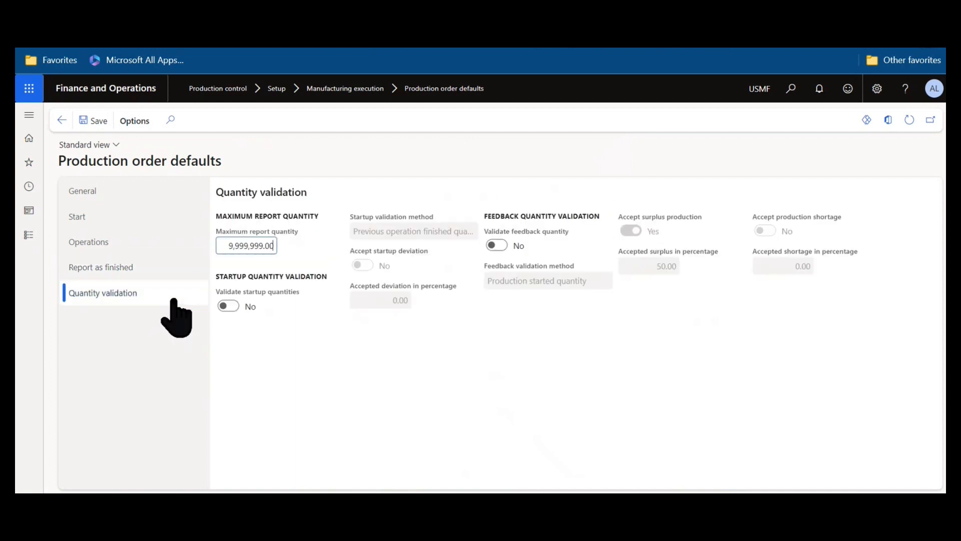
click(233, 306)
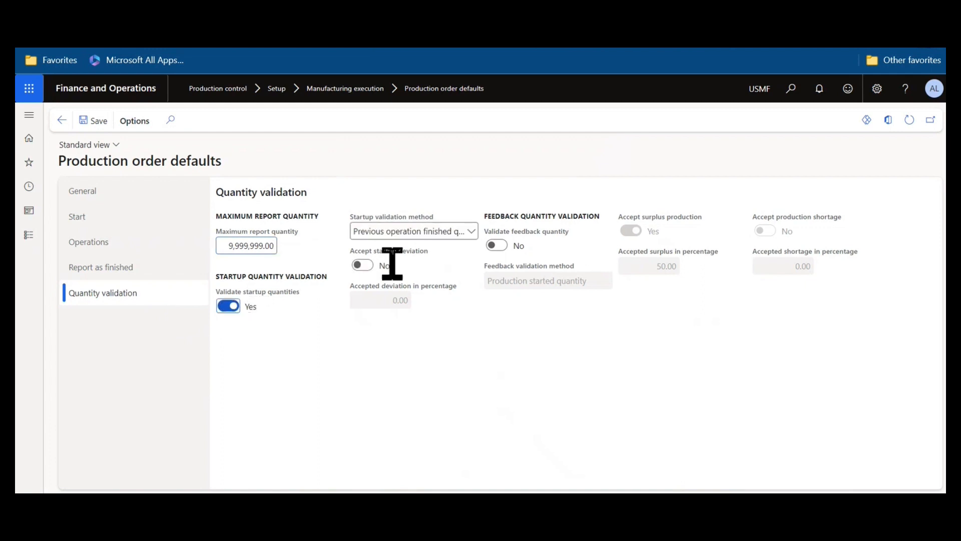
click(466, 233)
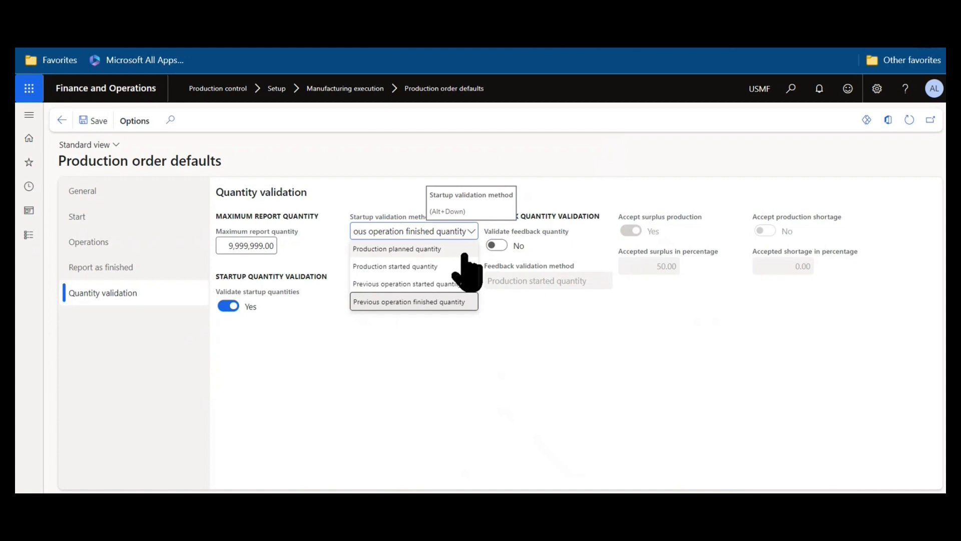
drag(477, 267, 601, 351)
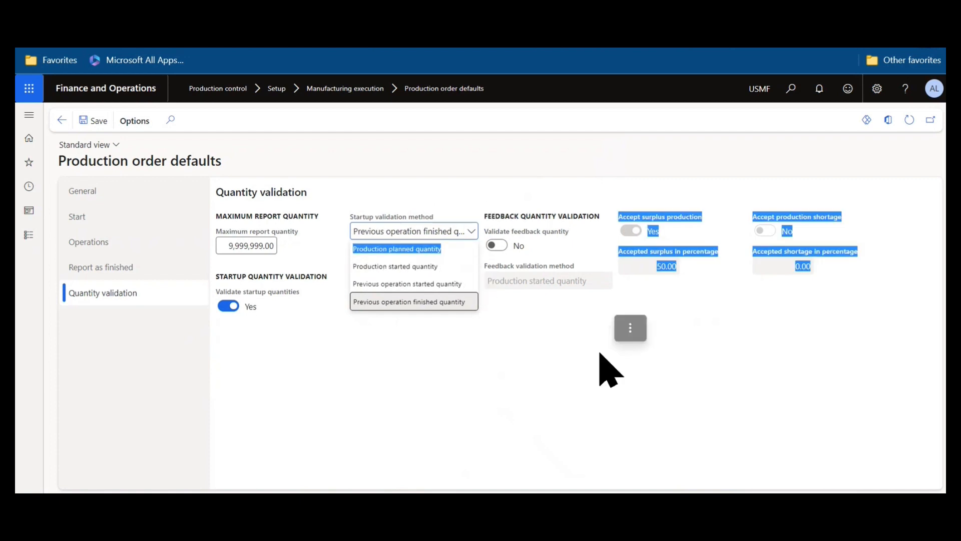
click(470, 349)
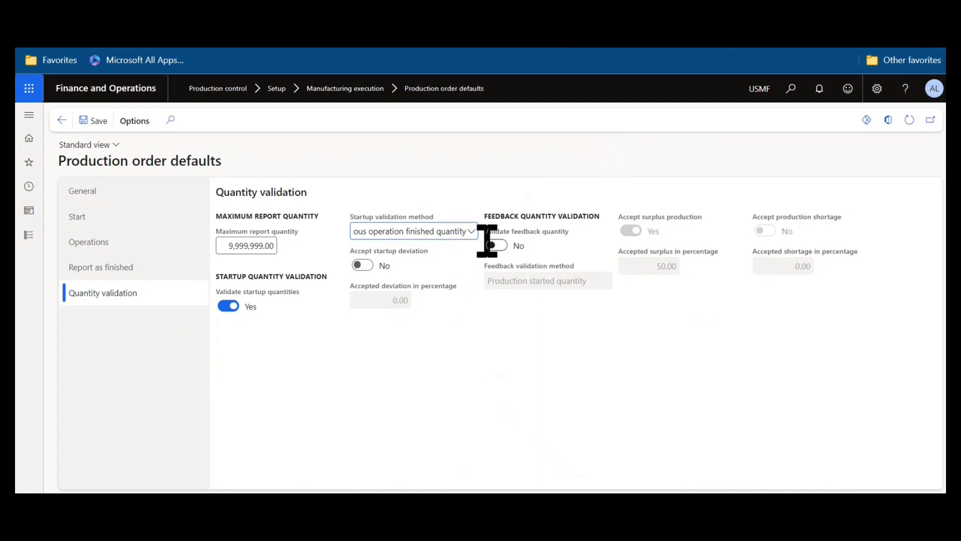
click(467, 234)
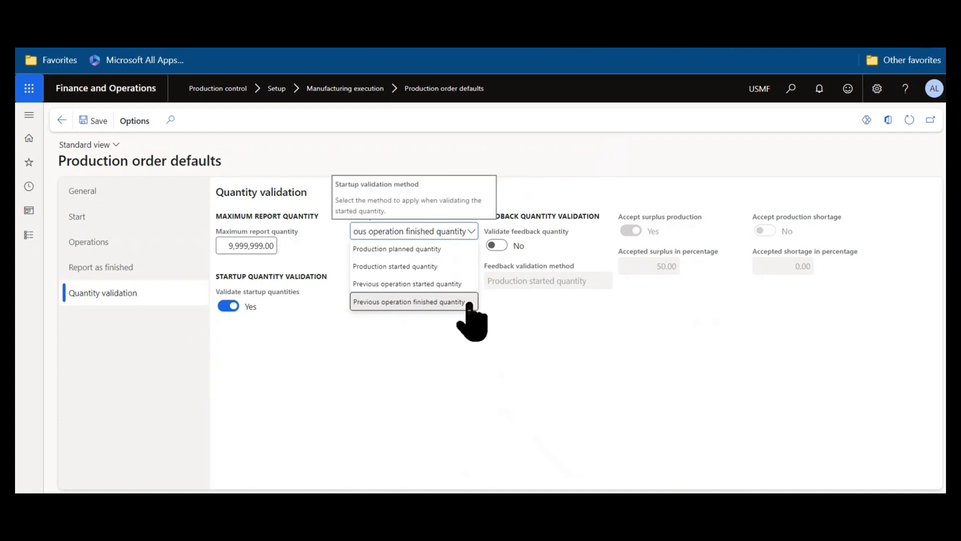
click(542, 320)
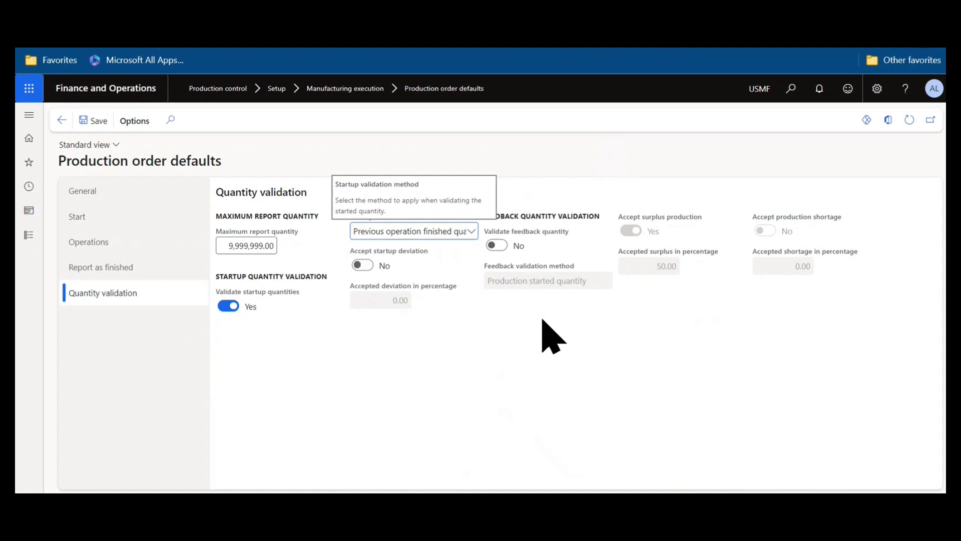
click(358, 266)
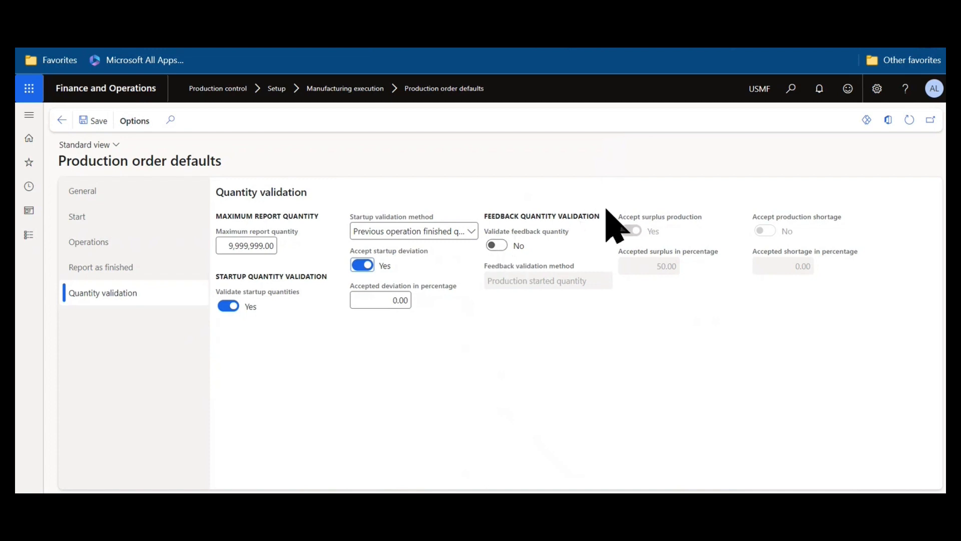
click(362, 265)
click(228, 306)
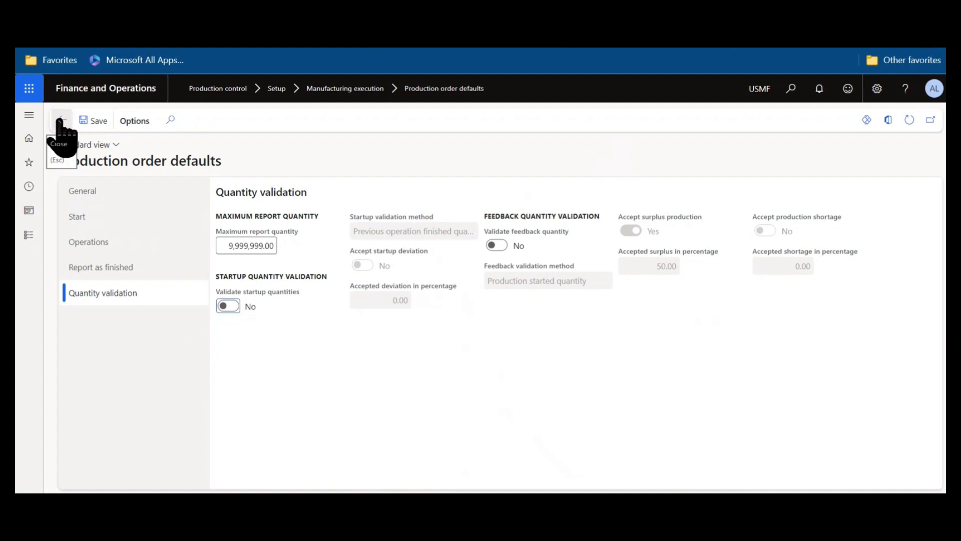
Expand the navigation pane to show the Production control menu.
click(35, 118)
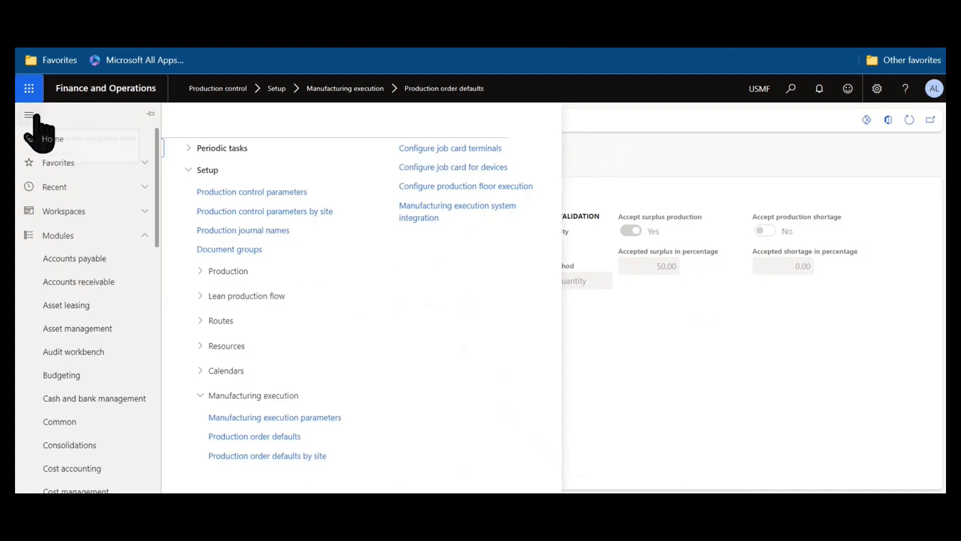